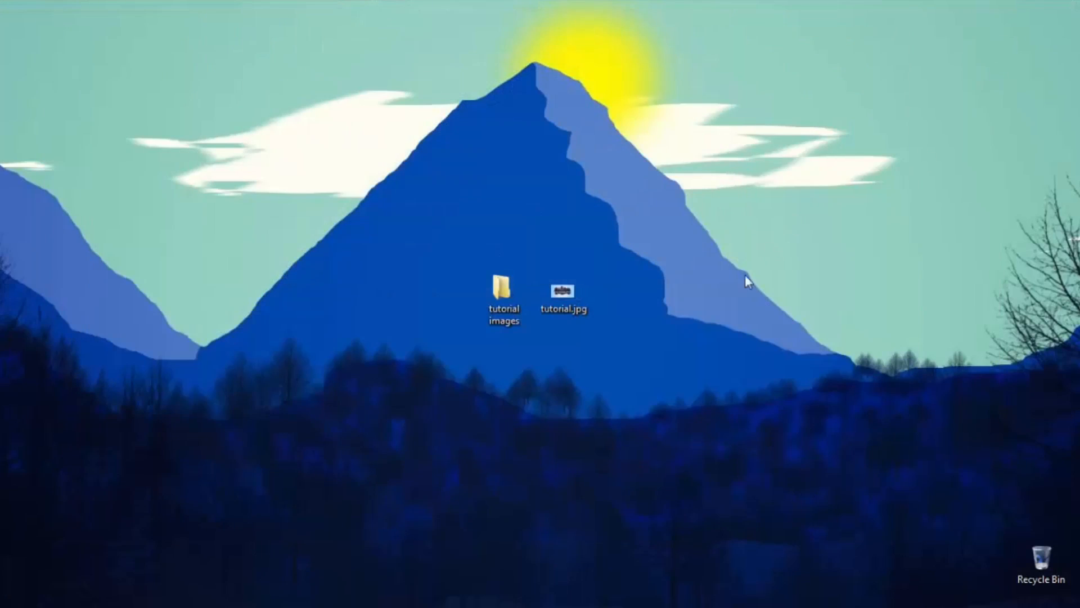
Open the tutorial images folder on the desktop and look over its building, tree and root pictures.
{"action": "left_click", "coordinate": [515, 309]}
{"action": "double_click", "coordinate": [510, 303]}
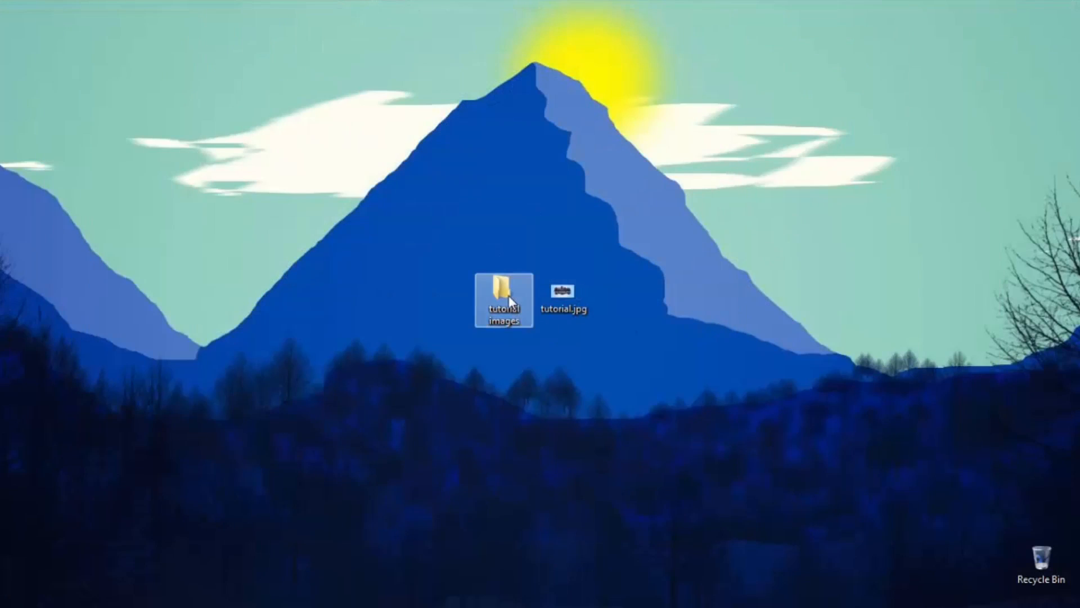
{"action": "left_click_drag", "start_coordinate": [183, 220], "coordinate": [1057, 137]}
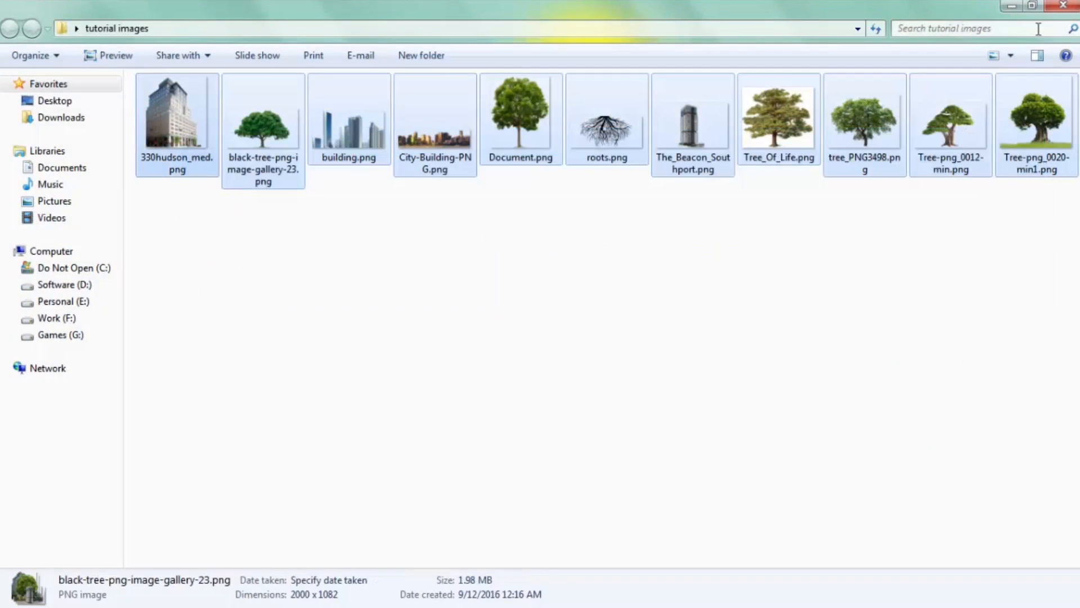
{"action": "left_click", "coordinate": [1064, 5]}
{"action": "right_click", "coordinate": [666, 121]}
{"action": "left_click", "coordinate": [708, 166]}
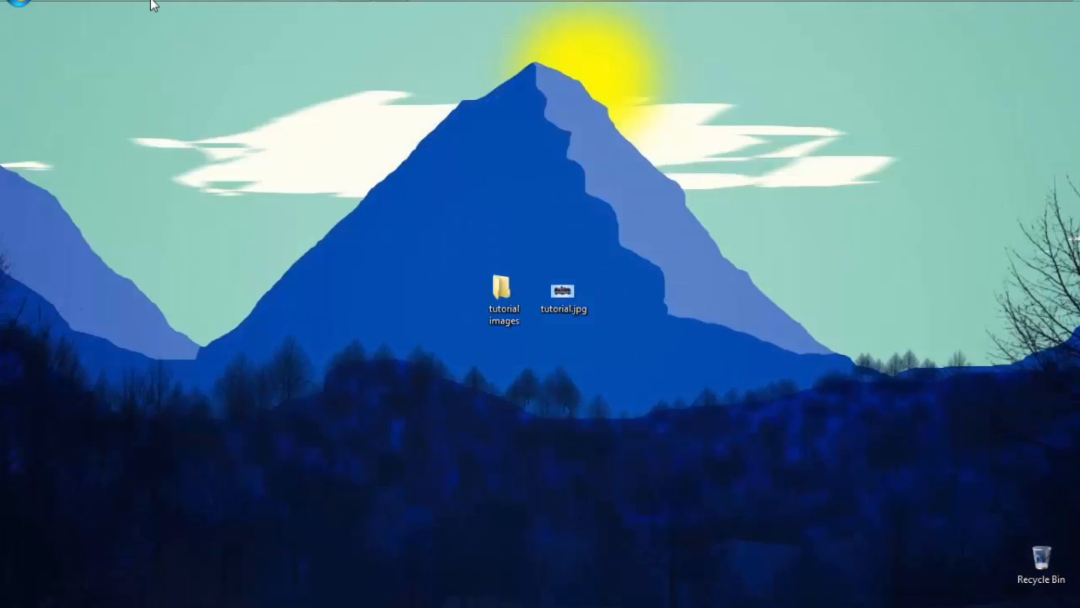
Switch to Photoshop and create a custom 1366 by 768 pixel RGB document at 100 pixels/inch with a white background.
{"action": "left_click", "coordinate": [244, 9]}
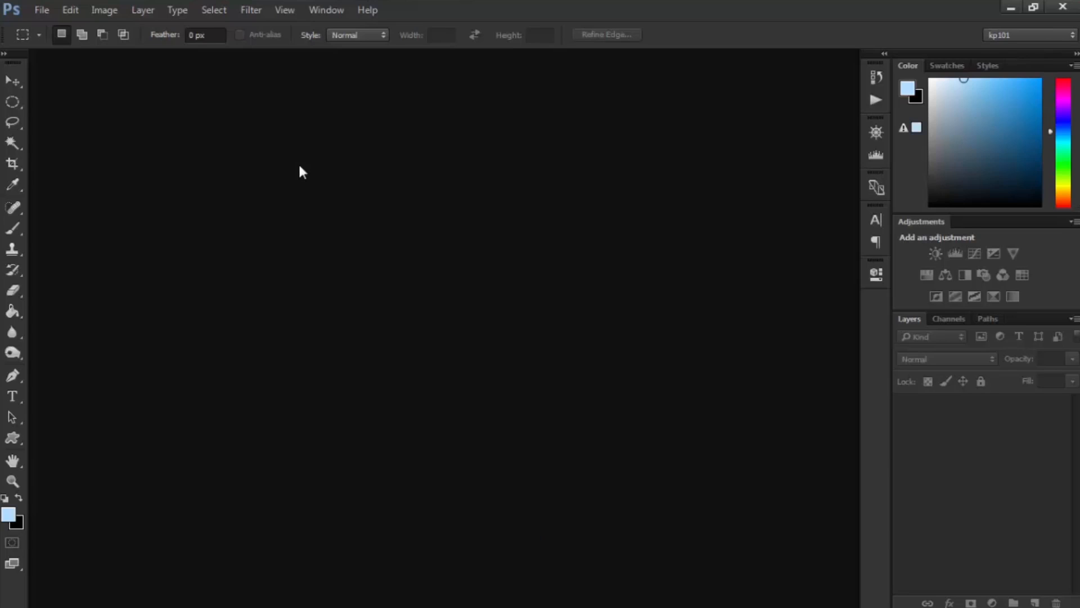
{"action": "left_click", "coordinate": [37, 10]}
{"action": "left_click", "coordinate": [49, 26]}
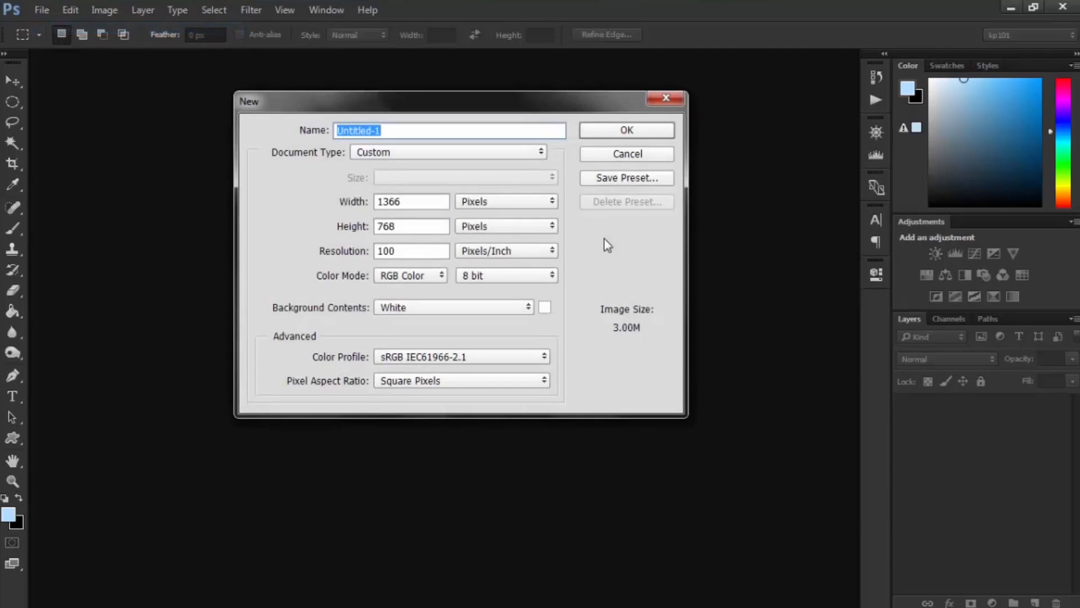
{"action": "left_click", "coordinate": [392, 151]}
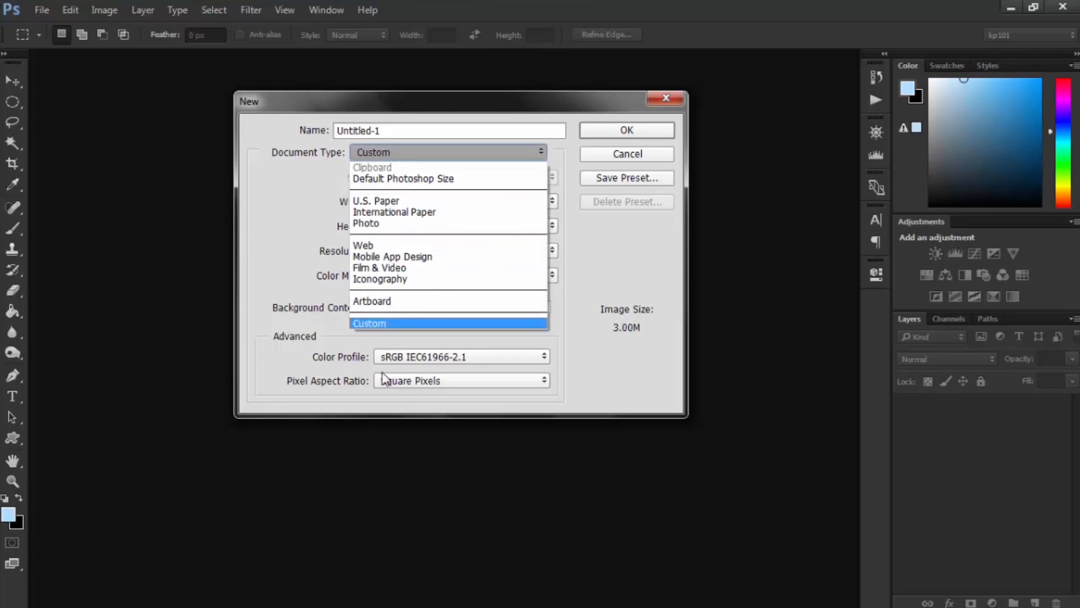
{"action": "left_click", "coordinate": [369, 323]}
{"action": "double_click", "coordinate": [413, 202]}
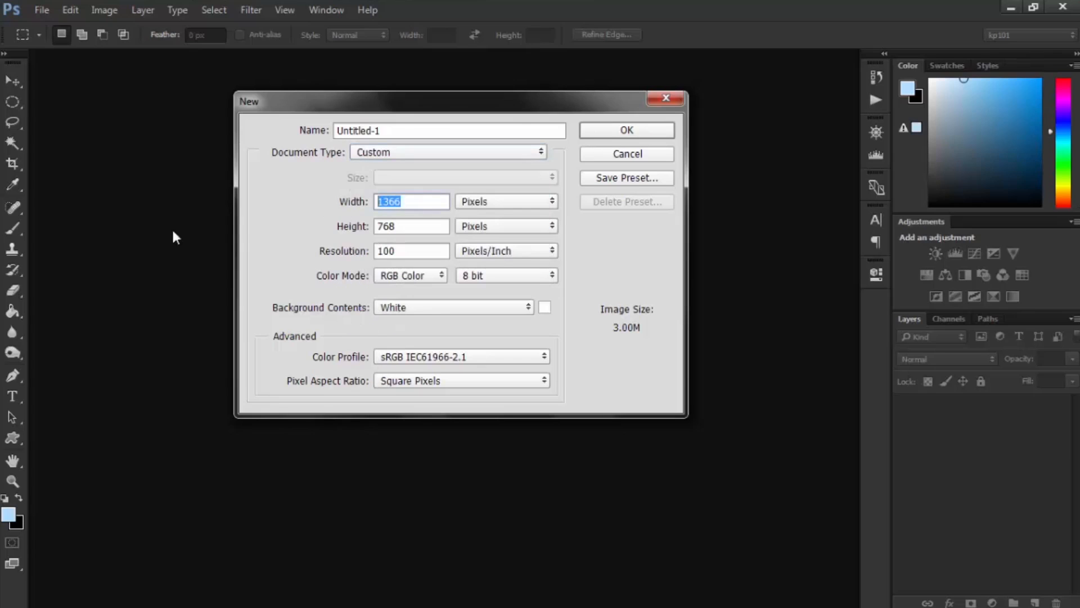
{"action": "key", "text": "Tab"}
{"action": "key", "text": "Tab"}
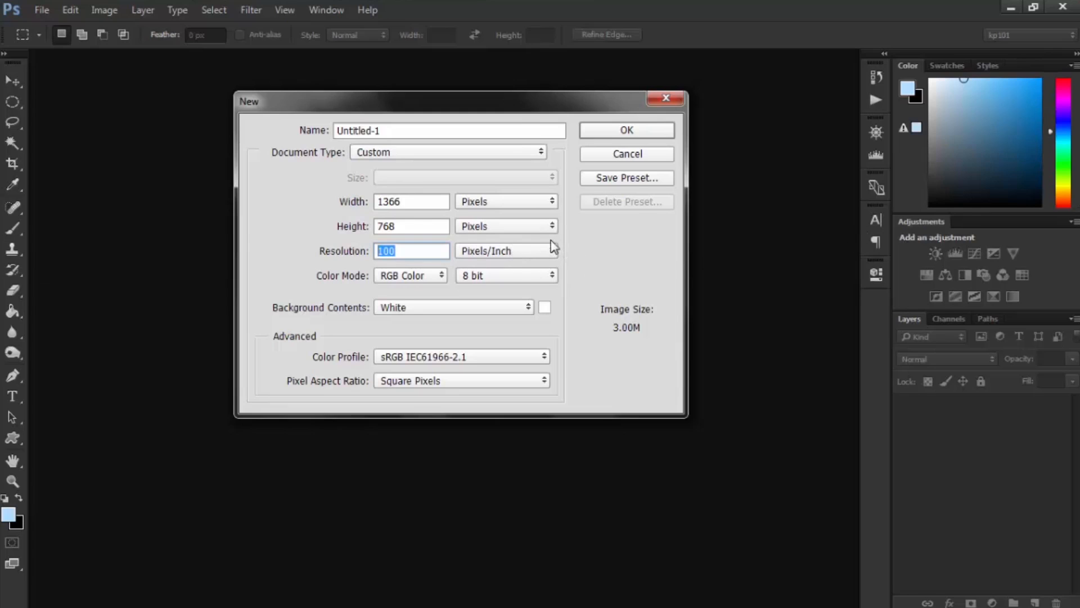
{"action": "left_click", "coordinate": [597, 134]}
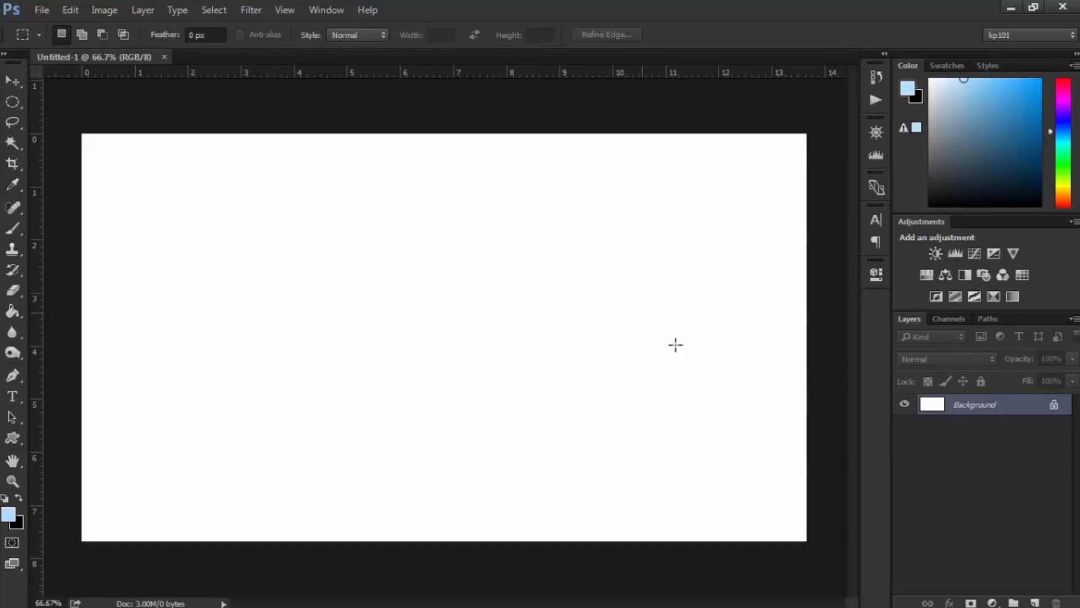
Convert the locked Background into a regular layer and choose a light blue foreground color.
{"action": "double_click", "coordinate": [1010, 412]}
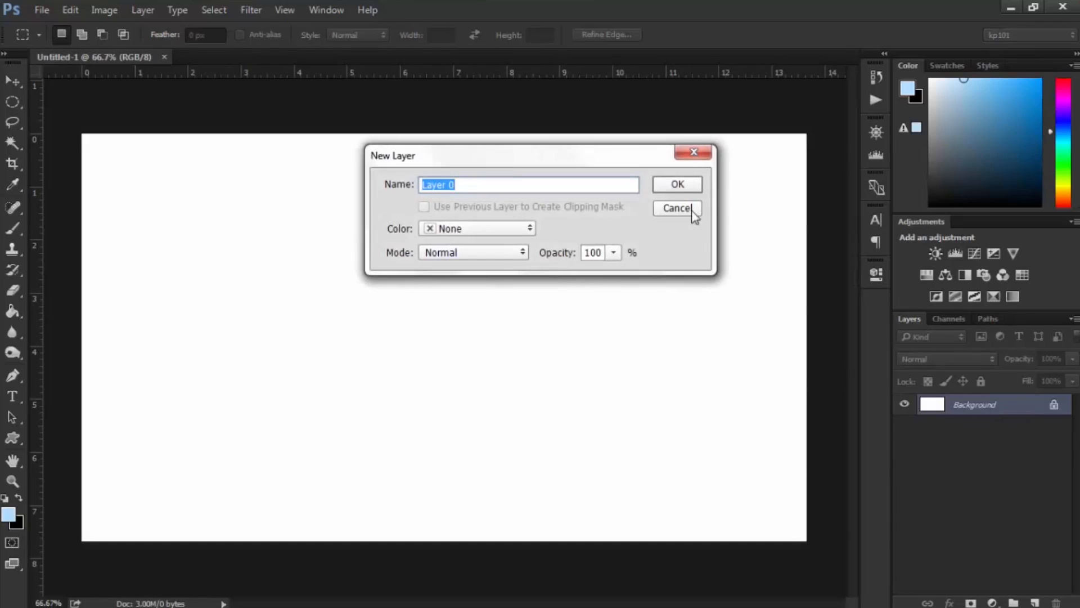
{"action": "left_click", "coordinate": [662, 186]}
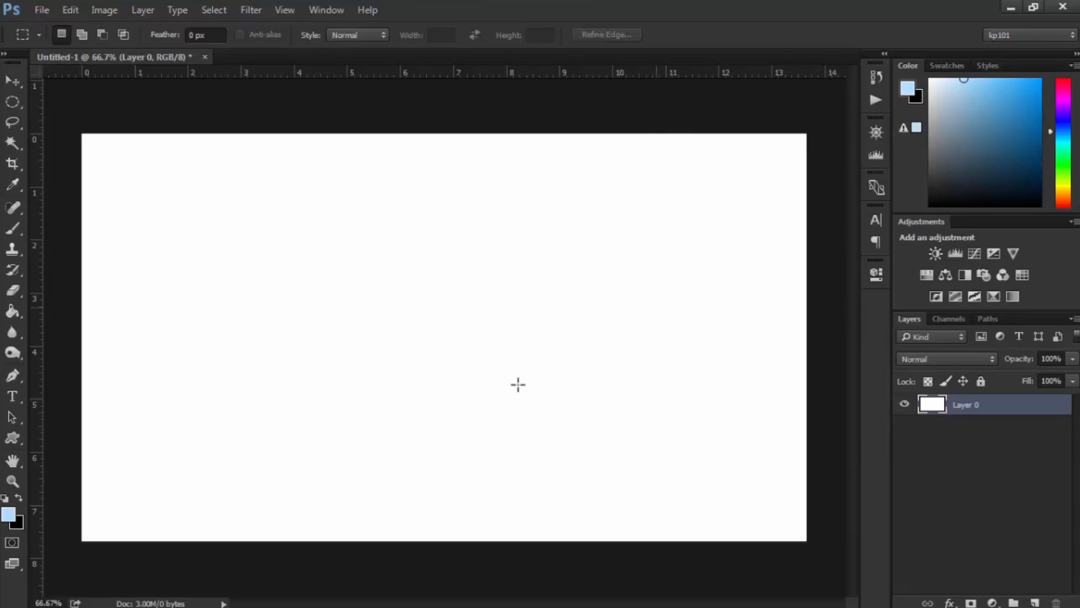
{"action": "left_click", "coordinate": [8, 515]}
{"action": "left_click_drag", "start_coordinate": [728, 129], "coordinate": [754, 119]}
{"action": "left_click", "coordinate": [1002, 115]}
Fill the layer with a custom light sky blue color in Normal mode at 100% opacity.
{"action": "key", "text": "shift+F5"}
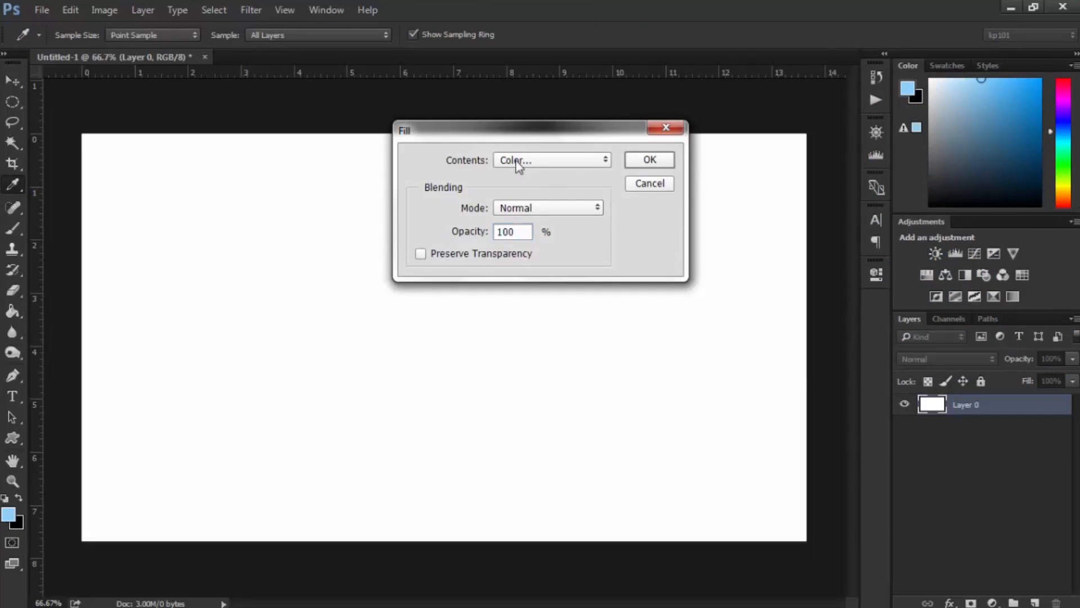
{"action": "left_click", "coordinate": [514, 162]}
{"action": "left_click", "coordinate": [511, 200]}
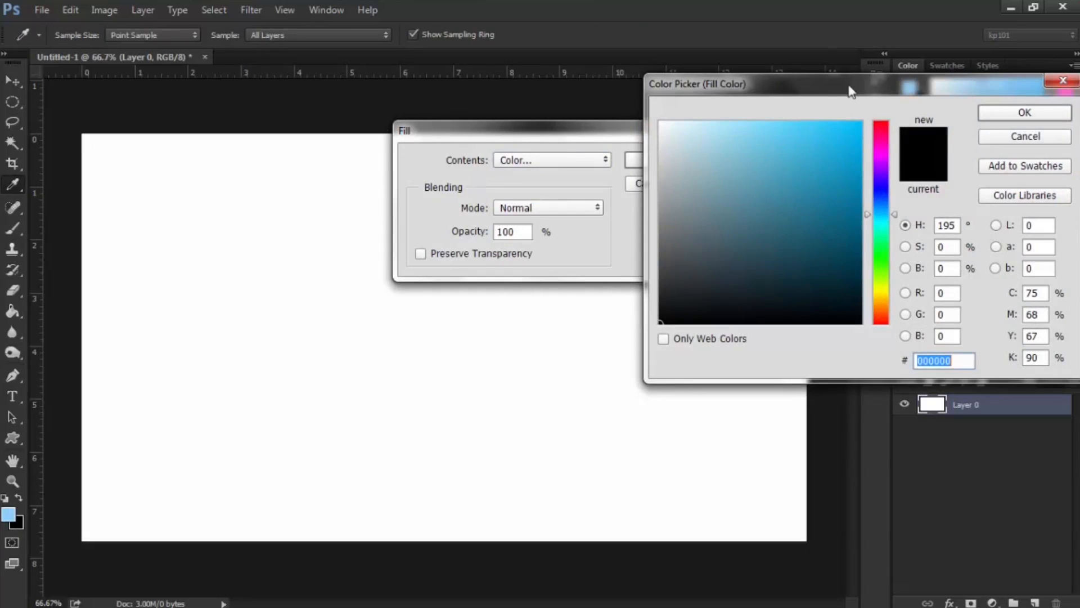
{"action": "left_click_drag", "start_coordinate": [848, 87], "coordinate": [625, 84]}
{"action": "left_click", "coordinate": [606, 118]}
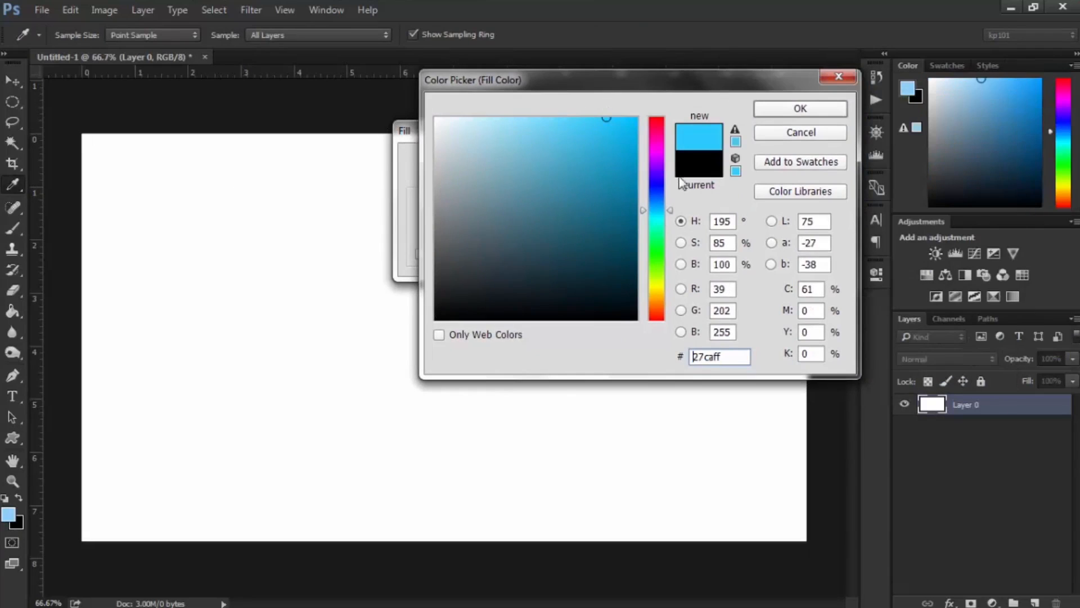
{"action": "left_click_drag", "start_coordinate": [656, 212], "coordinate": [656, 196]}
{"action": "left_click_drag", "start_coordinate": [579, 141], "coordinate": [549, 113]}
{"action": "left_click", "coordinate": [654, 195]}
{"action": "left_click", "coordinate": [662, 209]}
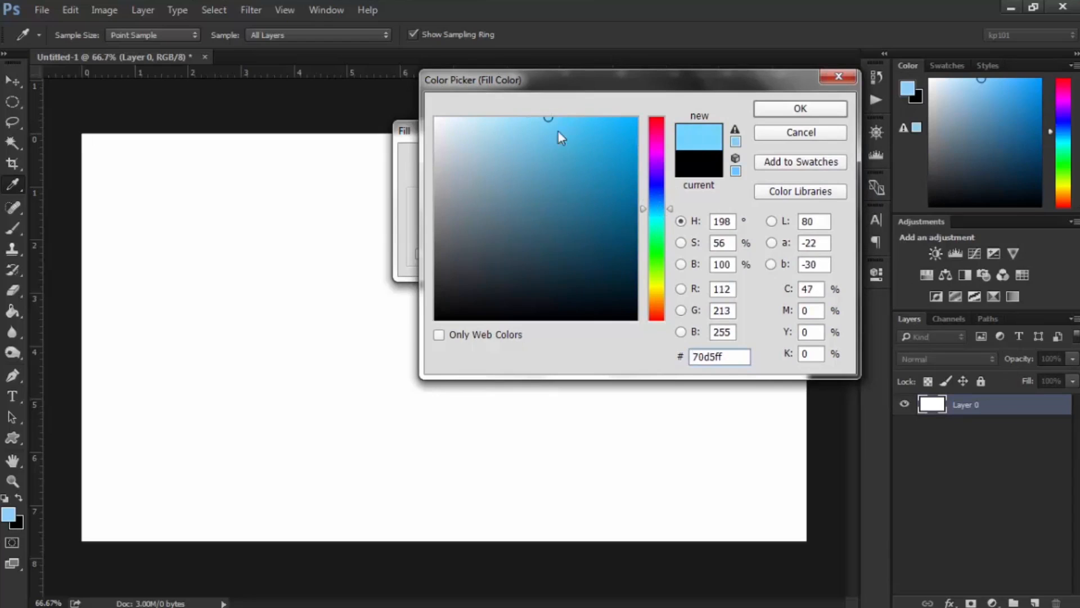
{"action": "left_click_drag", "start_coordinate": [662, 220], "coordinate": [663, 217]}
{"action": "left_click", "coordinate": [796, 110]}
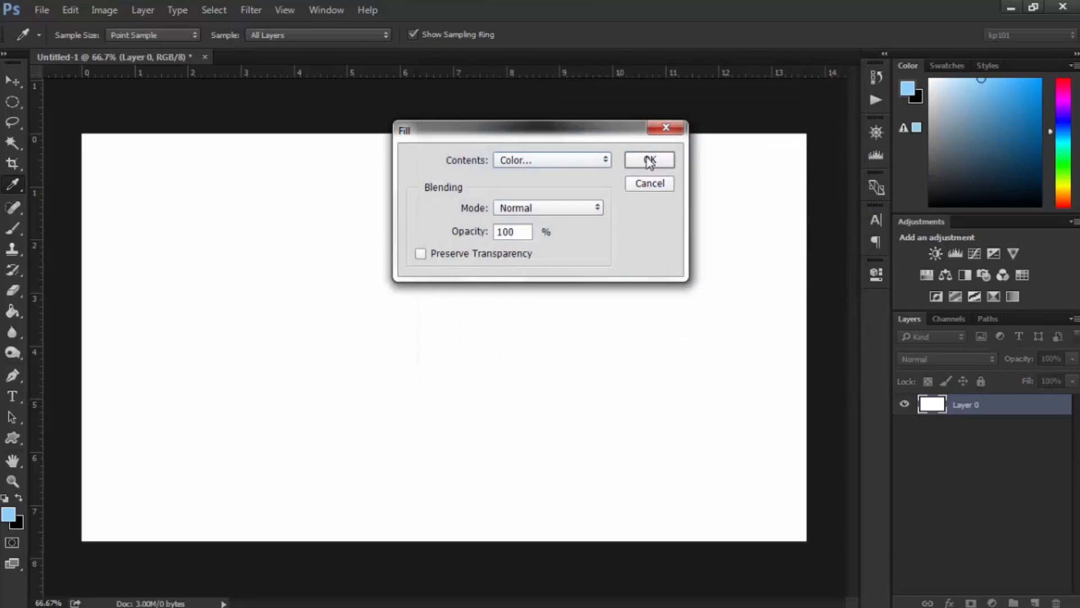
{"action": "left_click", "coordinate": [650, 161]}
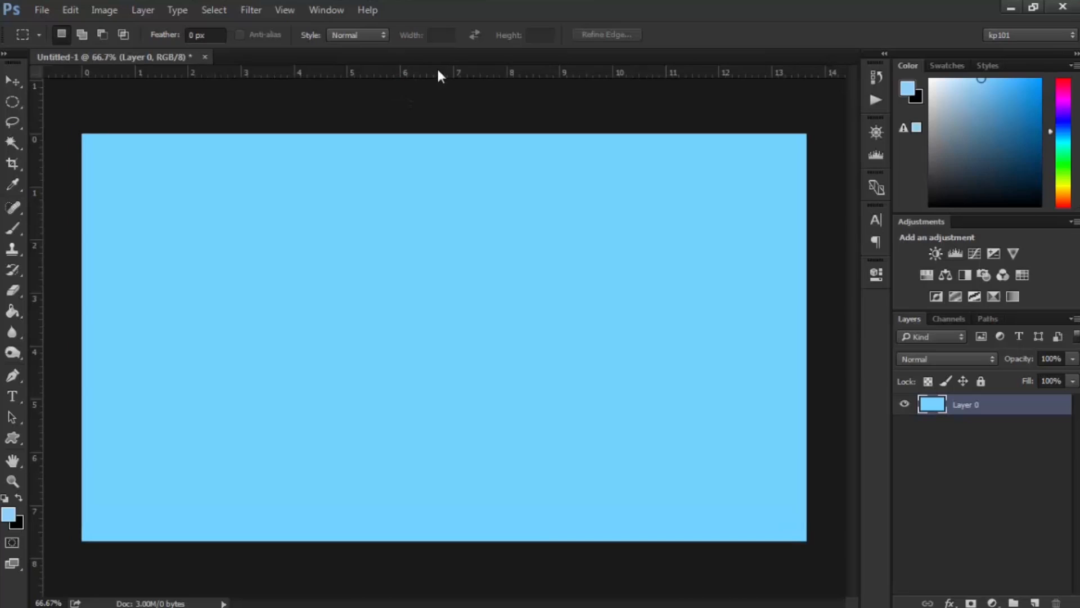
Place a horizontal guide across the canvas middle and choose Light Red as the guide color in the preferences.
{"action": "left_click_drag", "start_coordinate": [439, 76], "coordinate": [434, 340]}
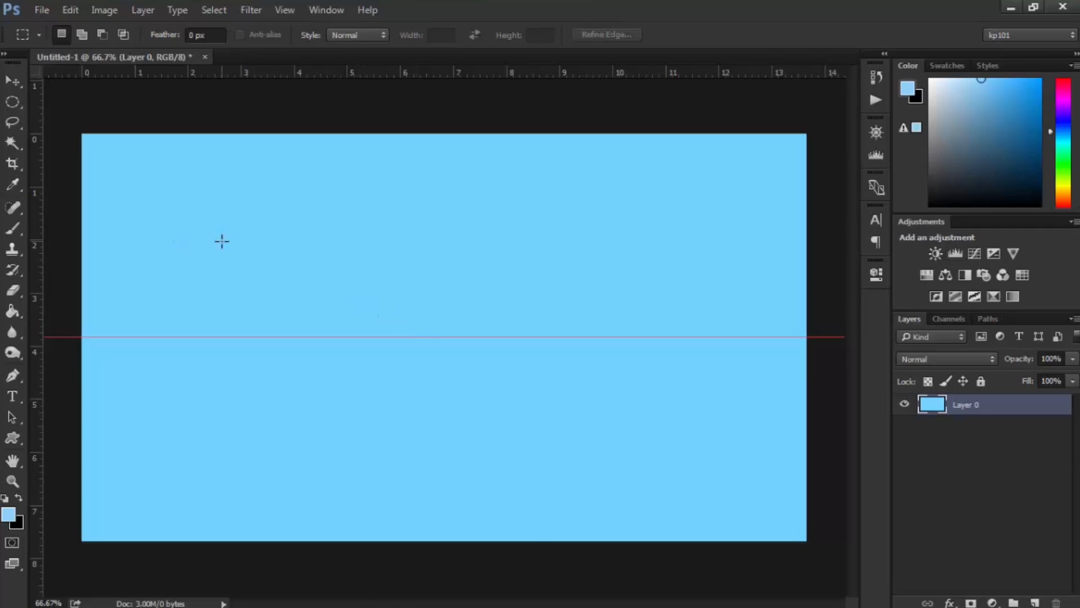
{"action": "left_click", "coordinate": [67, 11]}
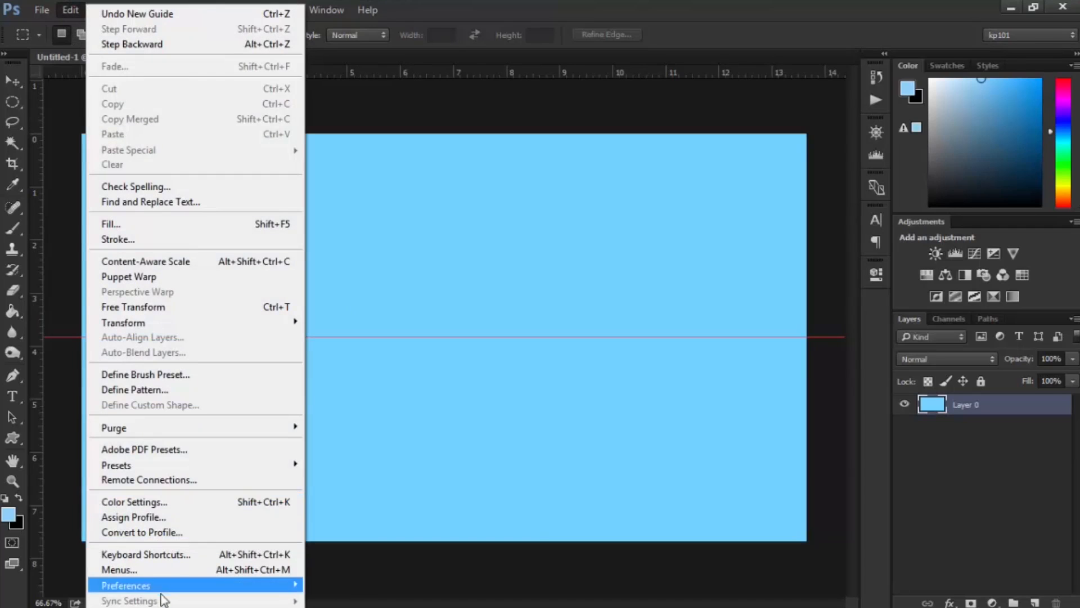
{"action": "mouse_move", "coordinate": [125, 585]}
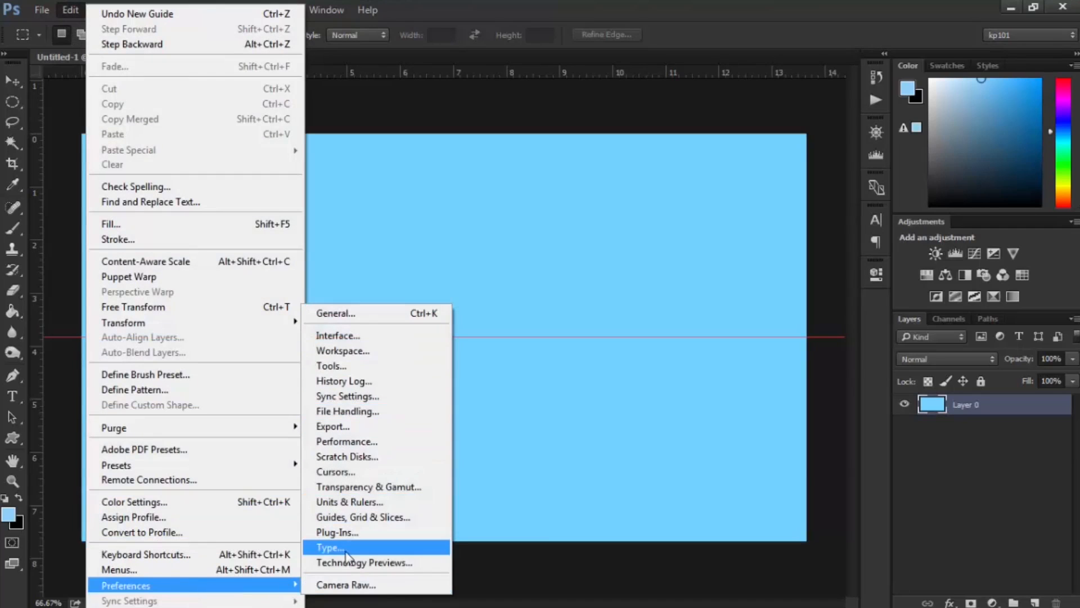
{"action": "left_click", "coordinate": [353, 517]}
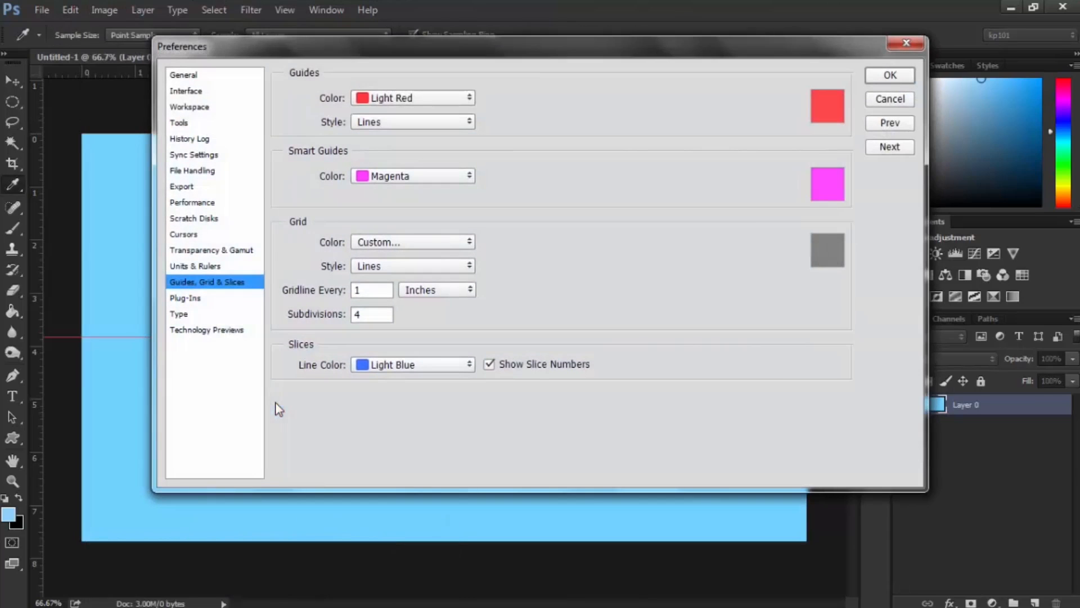
{"action": "left_click", "coordinate": [369, 103]}
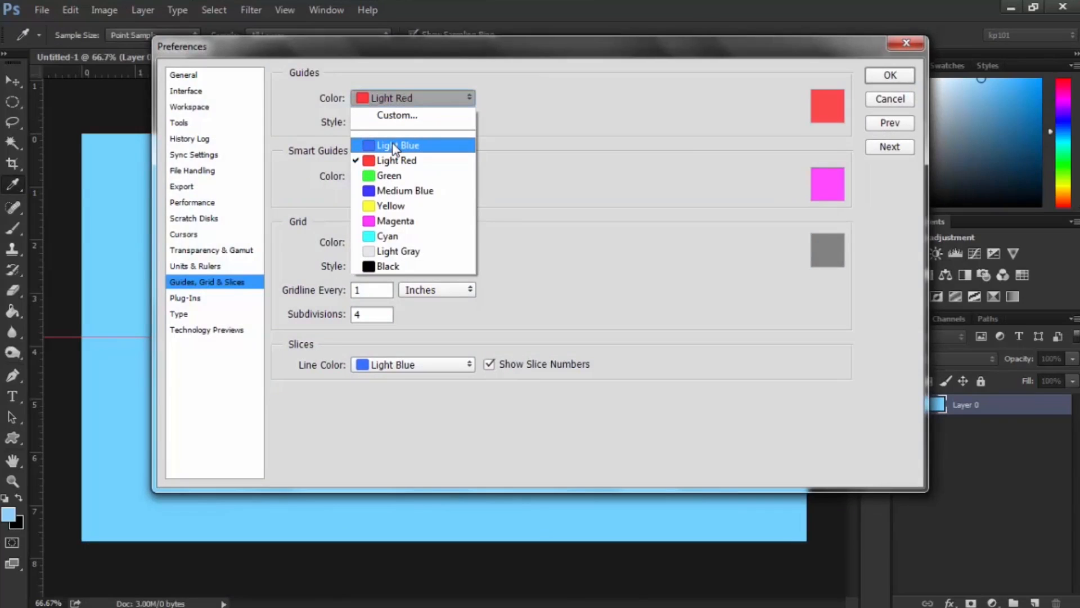
{"action": "left_click", "coordinate": [396, 162]}
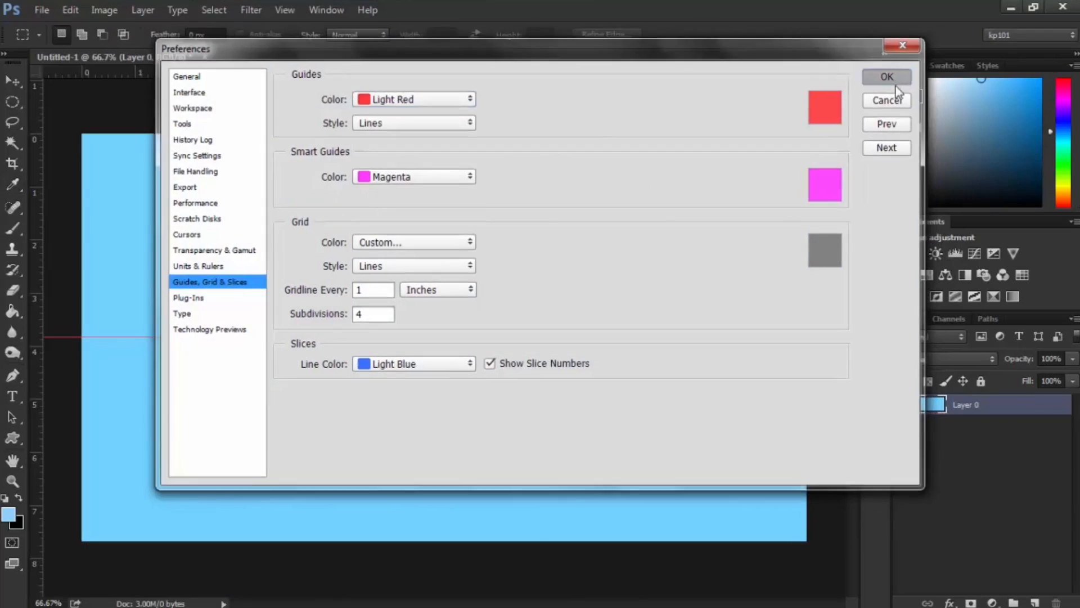
{"action": "left_click", "coordinate": [892, 77]}
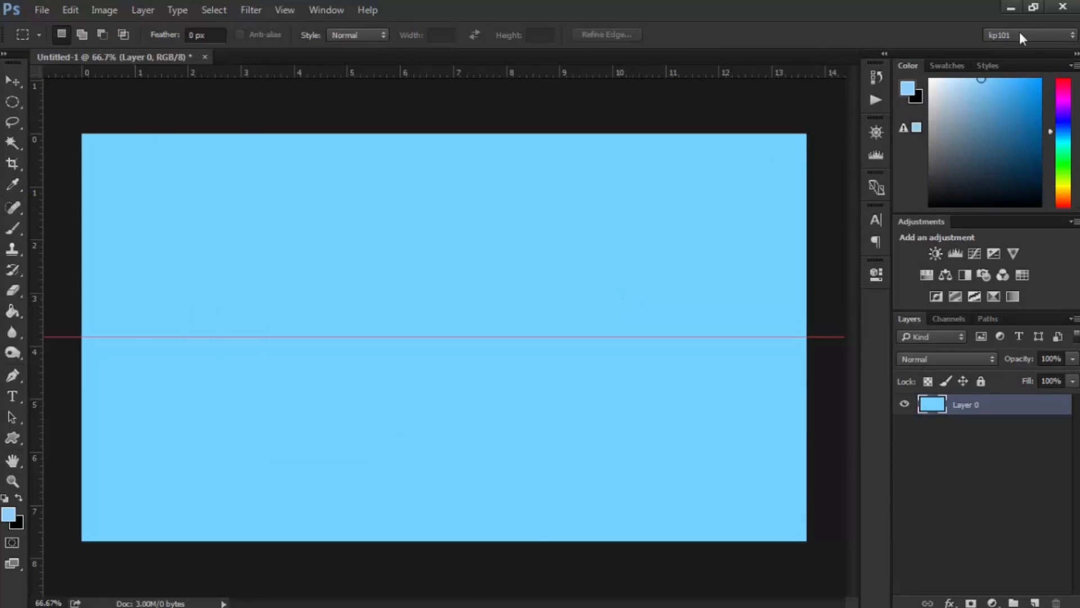
View the finished reference picture tutorial.jpg from the desktop and return to Photoshop.
{"action": "left_click", "coordinate": [1011, 8]}
{"action": "double_click", "coordinate": [580, 292]}
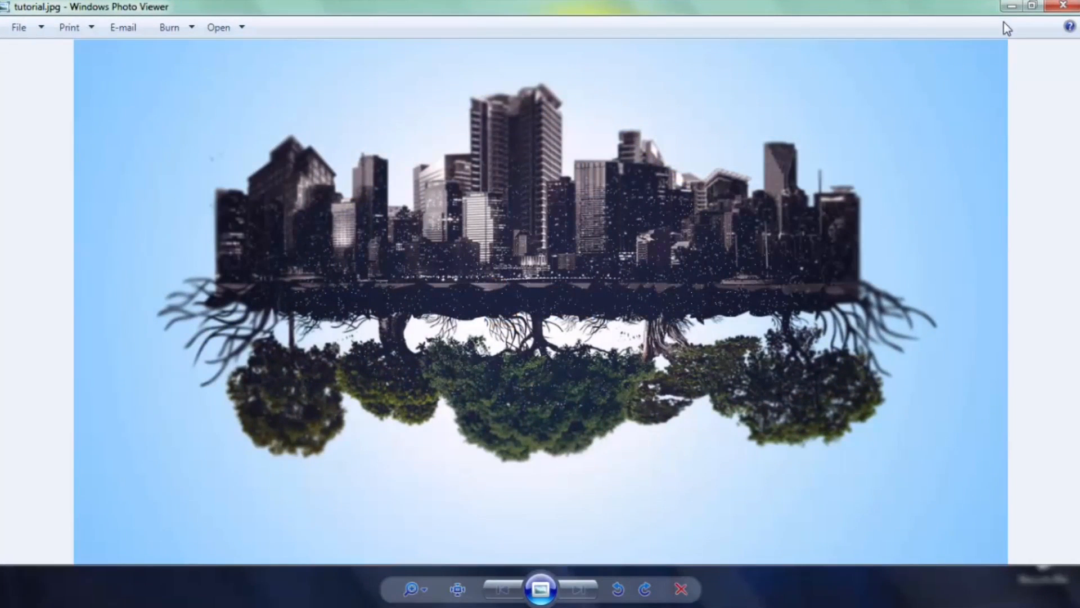
{"action": "left_click", "coordinate": [1011, 7]}
{"action": "left_click", "coordinate": [208, 10]}
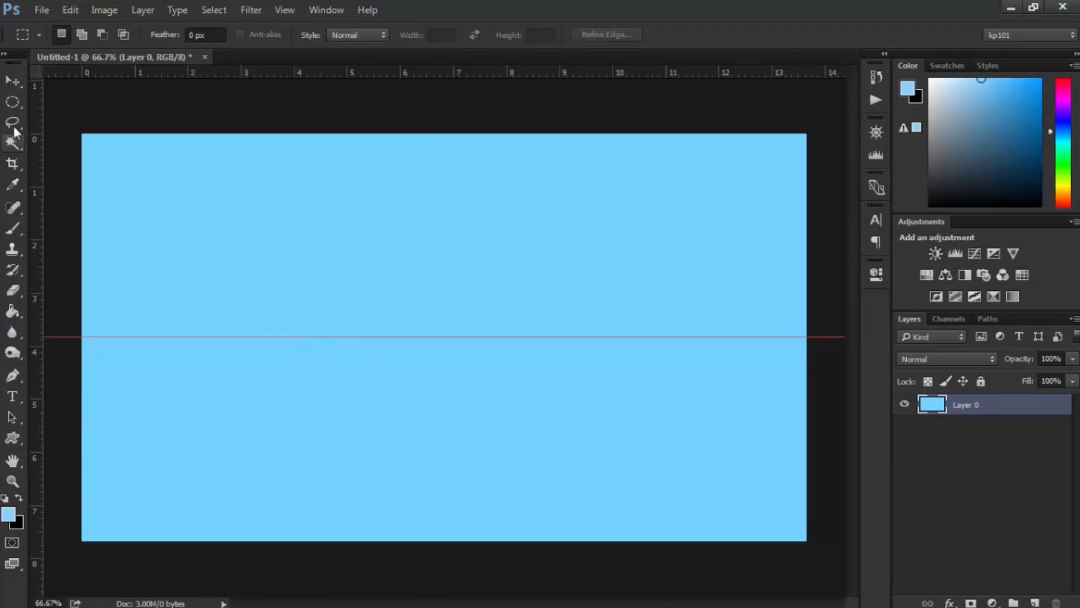
{"action": "left_click", "coordinate": [12, 102]}
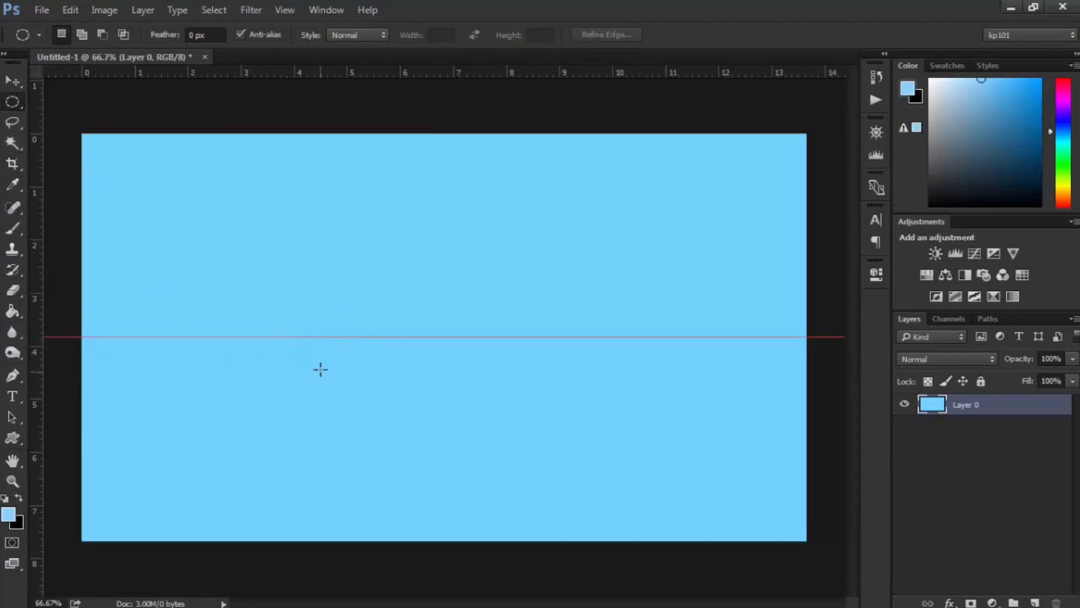
{"action": "key", "text": "ctrl+0"}
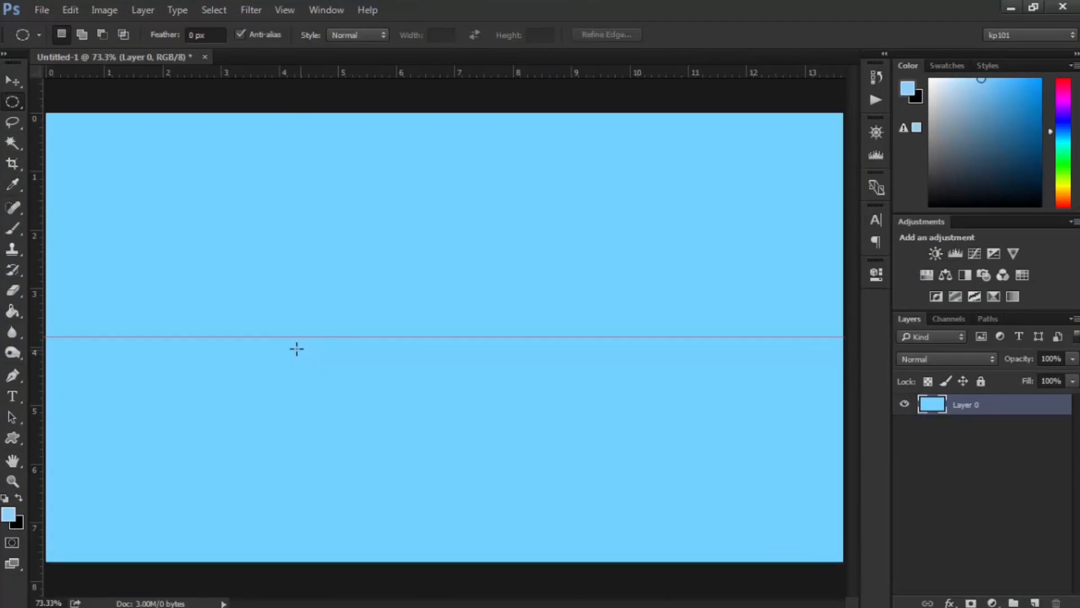
{"action": "left_click_drag", "start_coordinate": [135, 336], "coordinate": [673, 266]}
{"action": "left_click", "coordinate": [673, 271]}
Add a new layer named base above the blue layer and rename the blue layer bg.
{"action": "left_click", "coordinate": [1036, 602]}
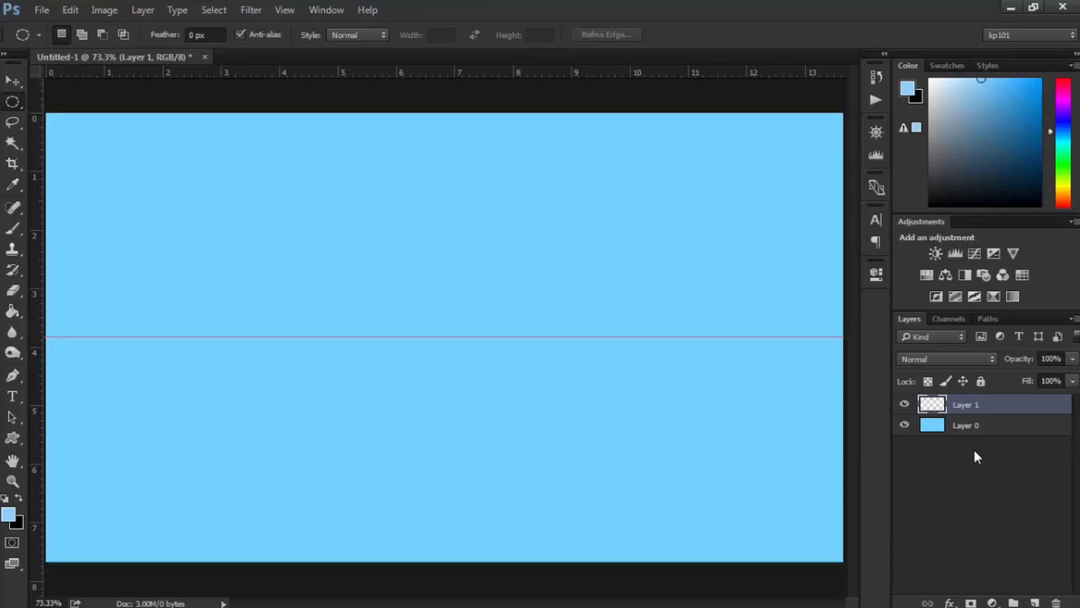
{"action": "double_click", "coordinate": [959, 405]}
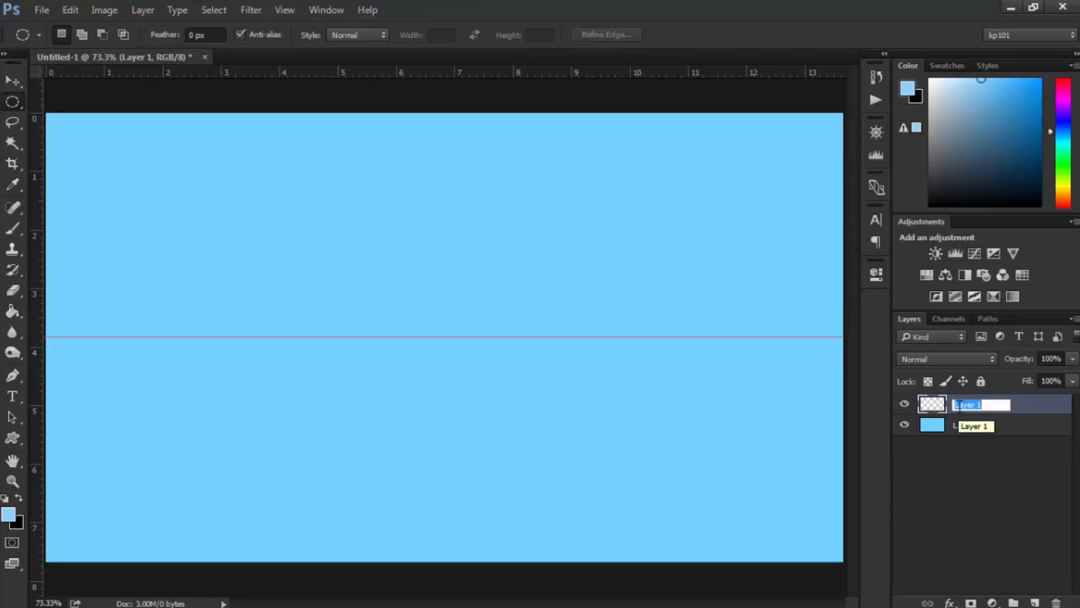
{"action": "type", "text": "base"}
{"action": "double_click", "coordinate": [972, 426]}
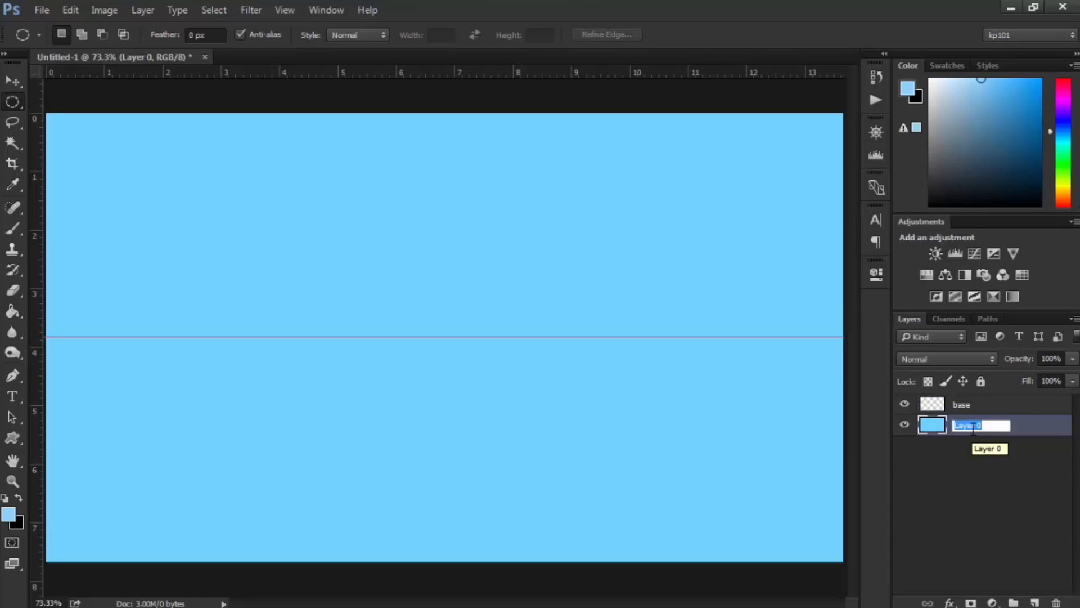
{"action": "type", "text": "bg"}
{"action": "key", "text": "Return"}
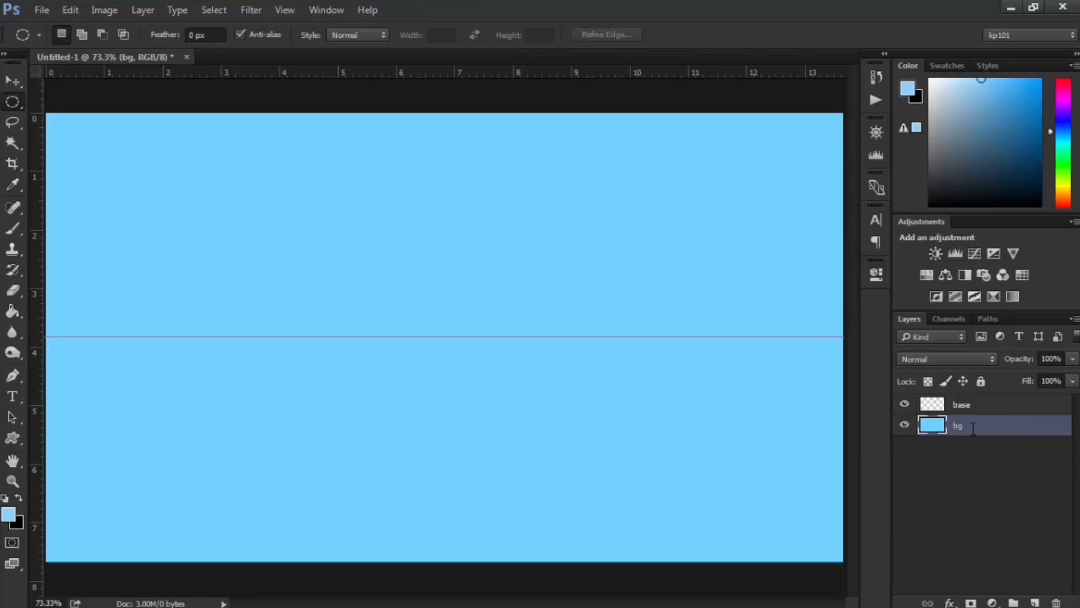
{"action": "key", "text": "ctrl+minus"}
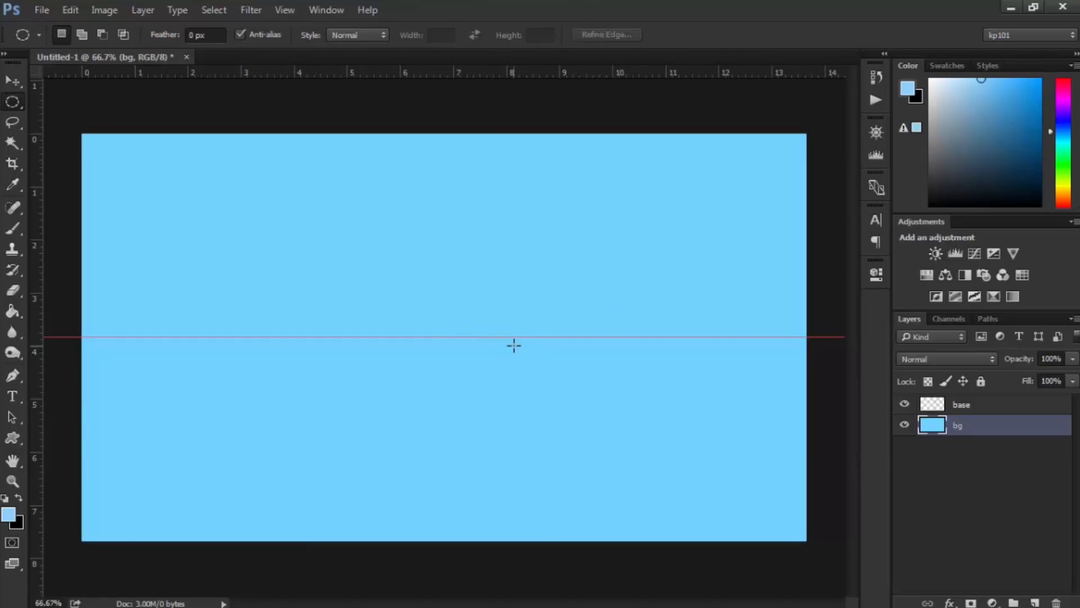
{"action": "scroll", "coordinate": [514, 346], "scroll_direction": "up", "scroll_amount": 3}
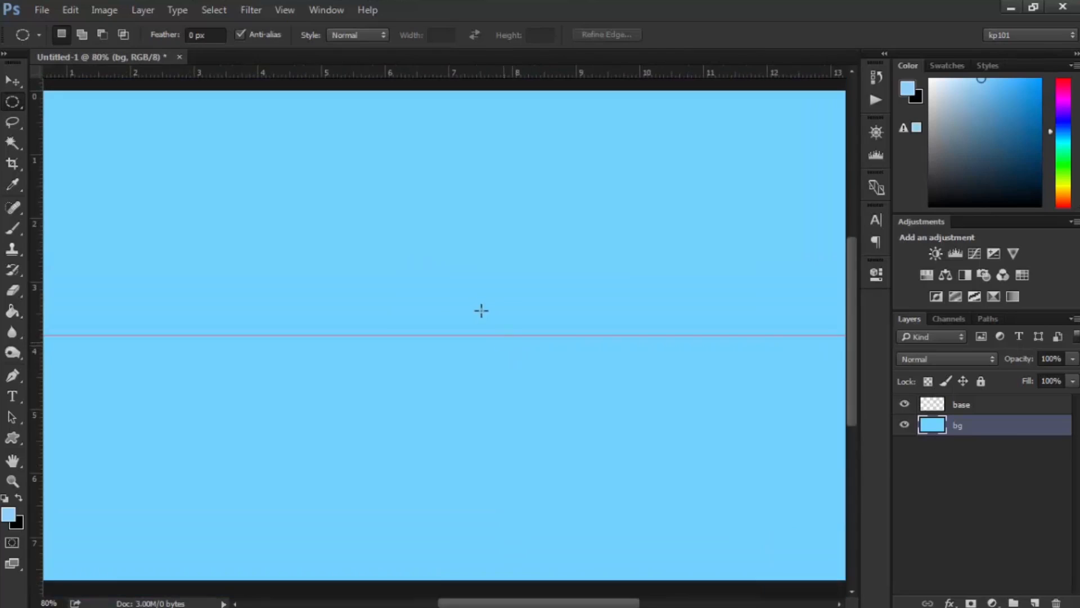
{"action": "scroll", "coordinate": [480, 309], "scroll_direction": "down", "scroll_amount": 4}
{"action": "scroll", "coordinate": [433, 325], "scroll_direction": "up", "scroll_amount": 2}
{"action": "scroll", "coordinate": [432, 329], "scroll_direction": "down", "scroll_amount": 2}
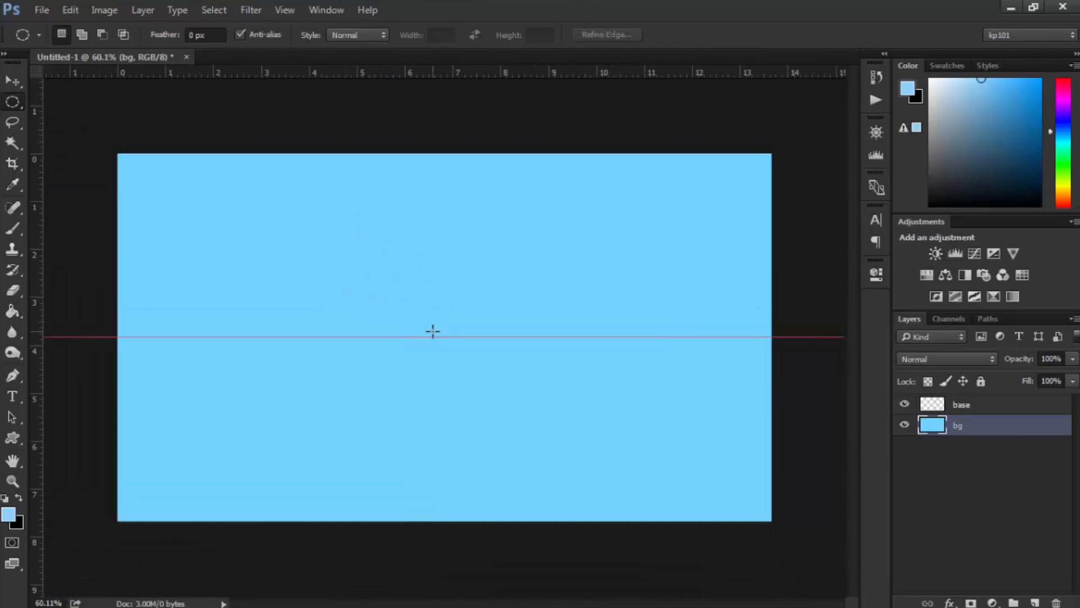
{"action": "scroll", "coordinate": [431, 345], "scroll_direction": "up", "scroll_amount": 1}
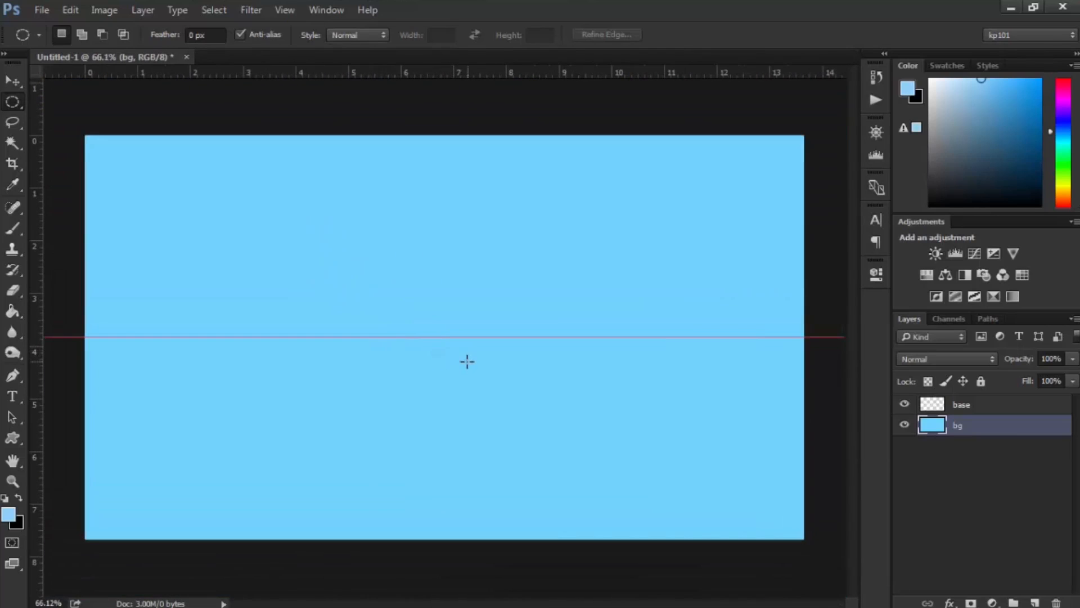
{"action": "scroll", "coordinate": [456, 366], "scroll_direction": "up", "scroll_amount": 2}
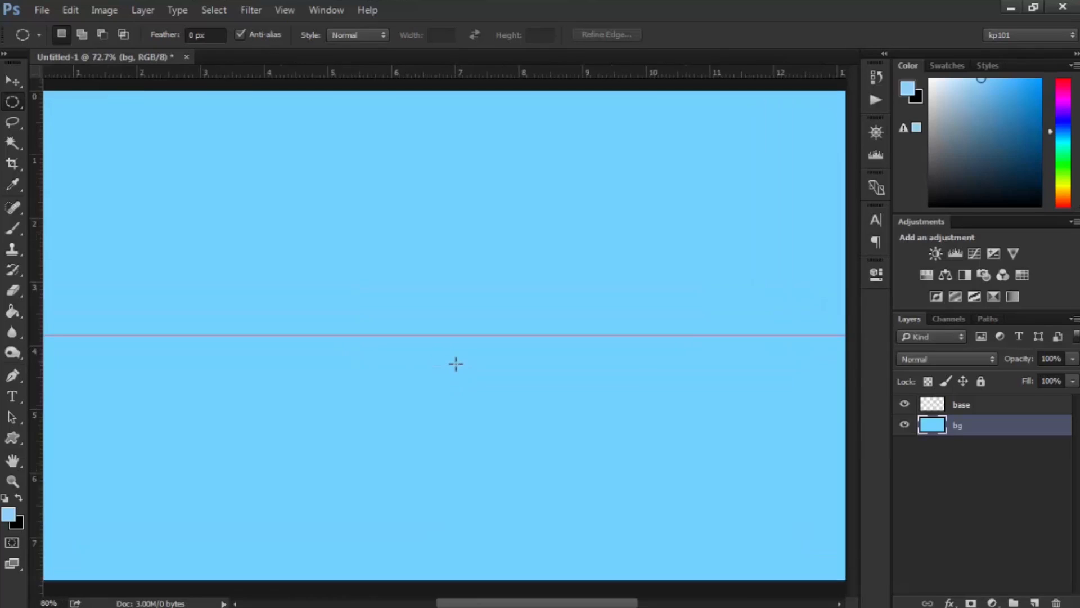
{"action": "scroll", "coordinate": [455, 364], "scroll_direction": "down", "scroll_amount": 3}
{"action": "scroll", "coordinate": [455, 364], "scroll_direction": "up", "scroll_amount": 1}
{"action": "scroll", "coordinate": [456, 364], "scroll_direction": "down", "scroll_amount": 1}
{"action": "scroll", "coordinate": [455, 364], "scroll_direction": "up", "scroll_amount": 1}
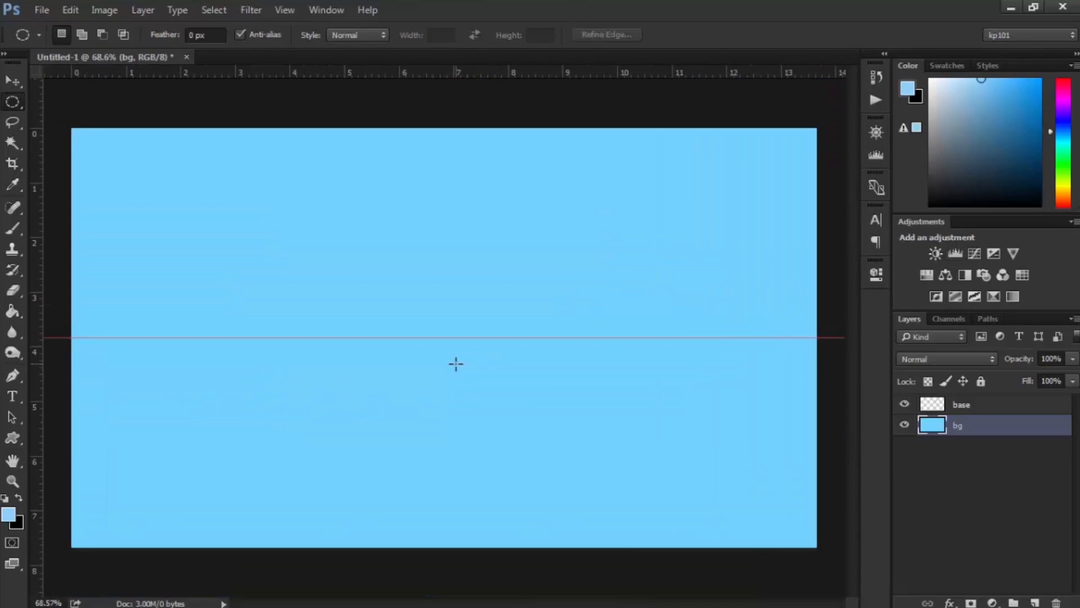
Check the Zoom with Scroll Wheel and Animated Zoom options in the Tools preferences and close the preferences.
{"action": "key", "text": "i"}
{"action": "key", "text": "ctrl+k"}
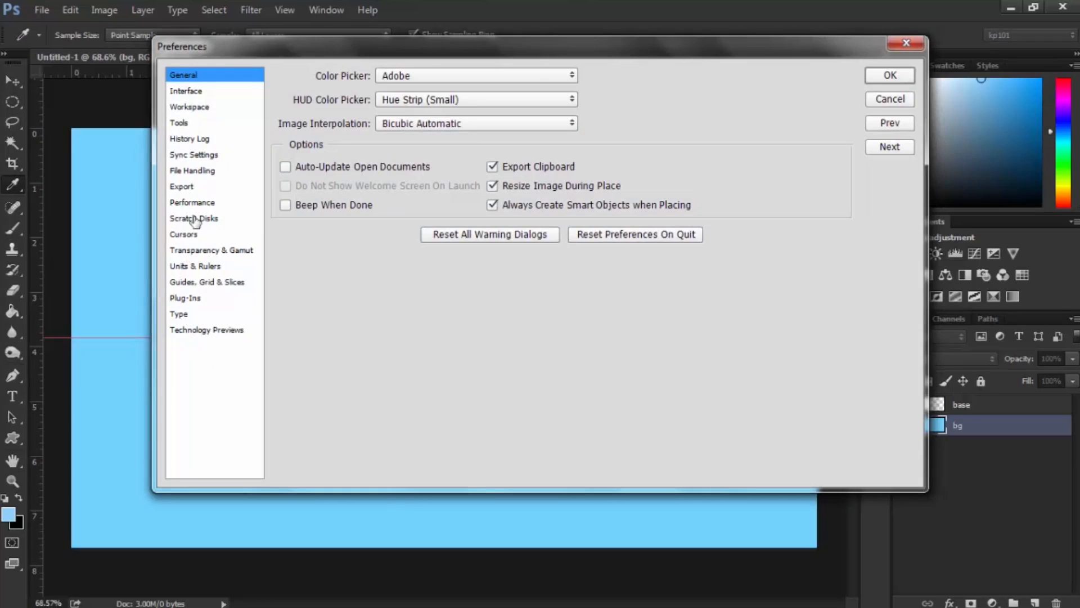
{"action": "left_click", "coordinate": [179, 122]}
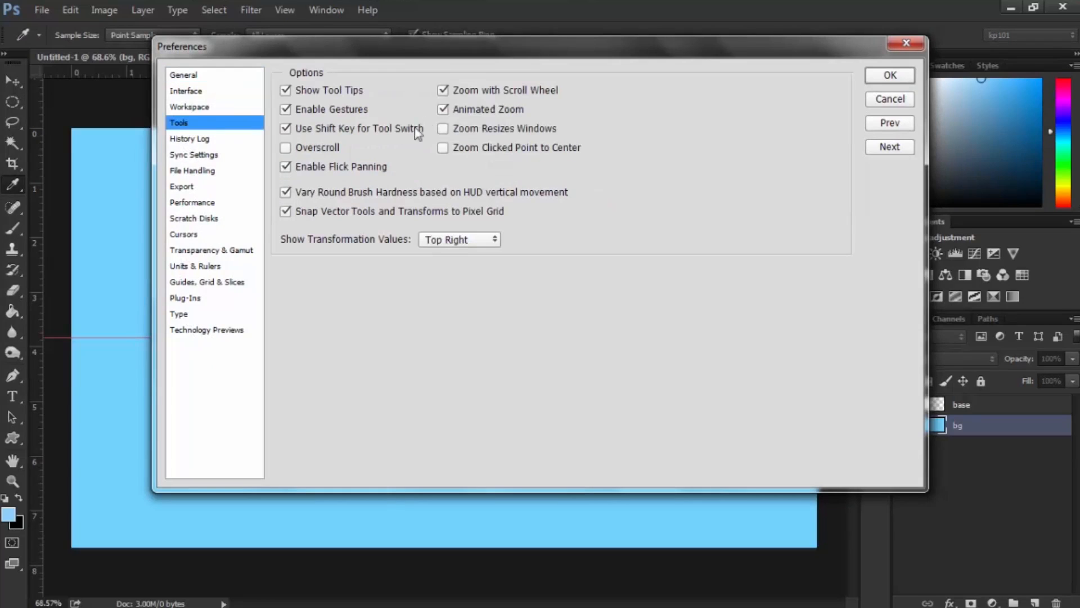
{"action": "left_click", "coordinate": [443, 109]}
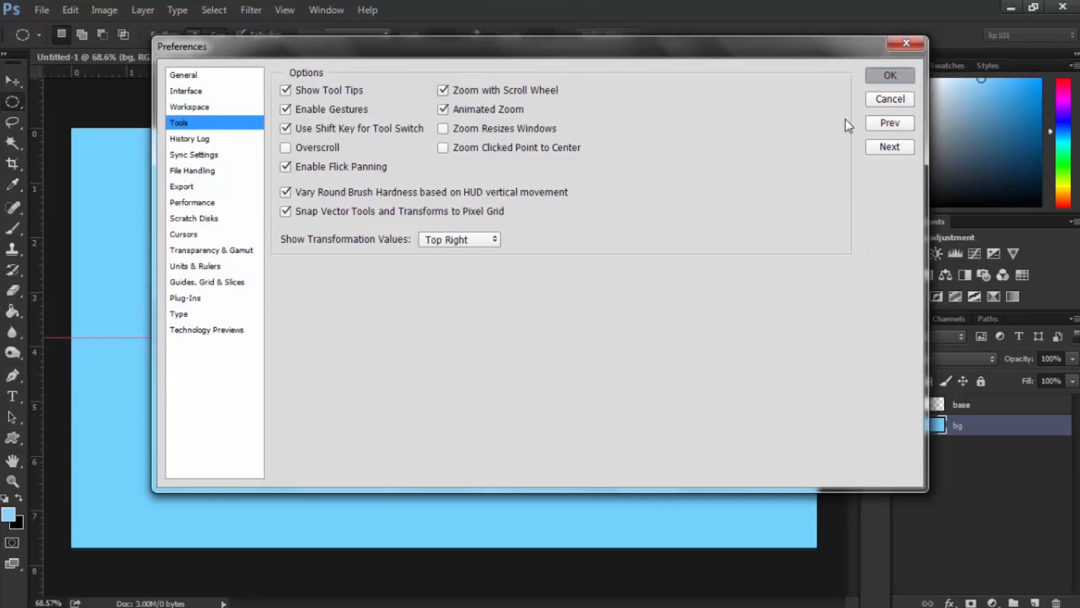
{"action": "left_click", "coordinate": [889, 75]}
On the base layer, draw a wide, flat elliptical selection just above the middle guide, about three-quarters of the canvas width.
{"action": "scroll", "coordinate": [524, 315], "scroll_direction": "up", "scroll_amount": 3}
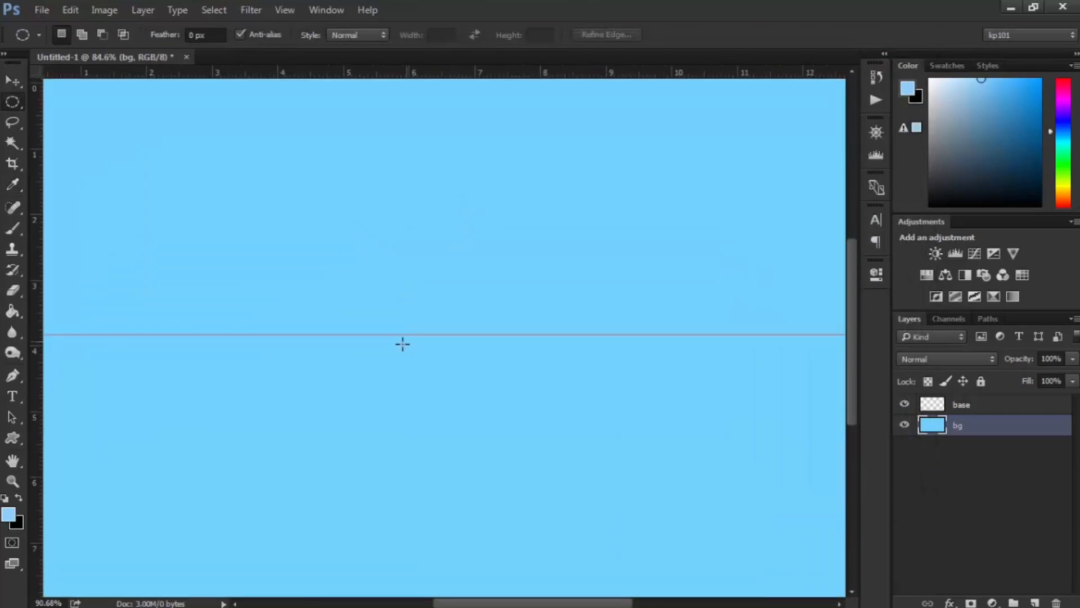
{"action": "scroll", "coordinate": [429, 322], "scroll_direction": "down", "scroll_amount": 3}
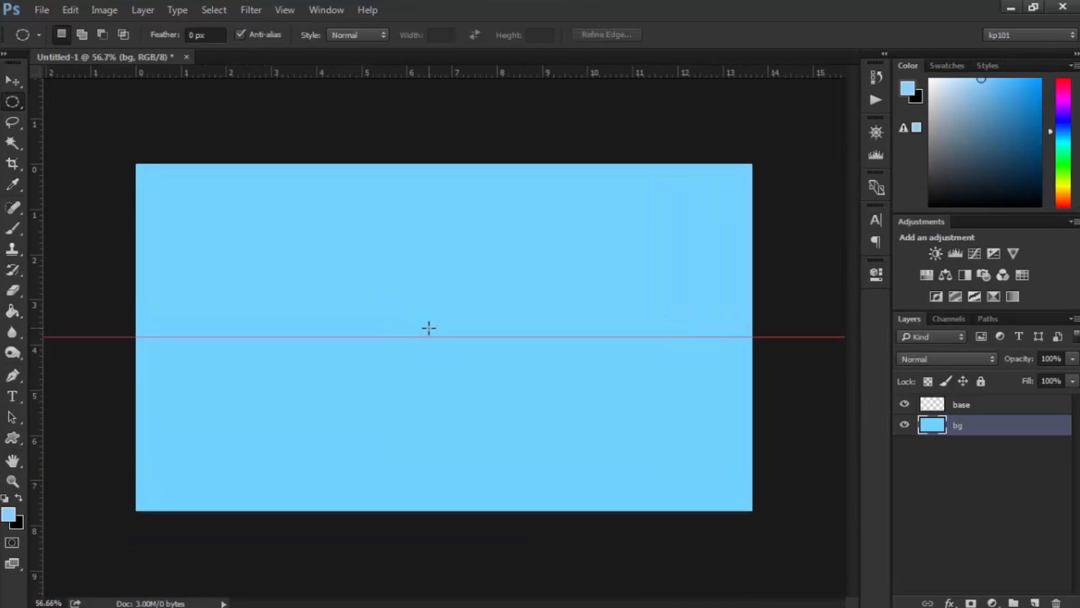
{"action": "scroll", "coordinate": [429, 328], "scroll_direction": "up", "scroll_amount": 1}
{"action": "scroll", "coordinate": [428, 328], "scroll_direction": "up", "scroll_amount": 2}
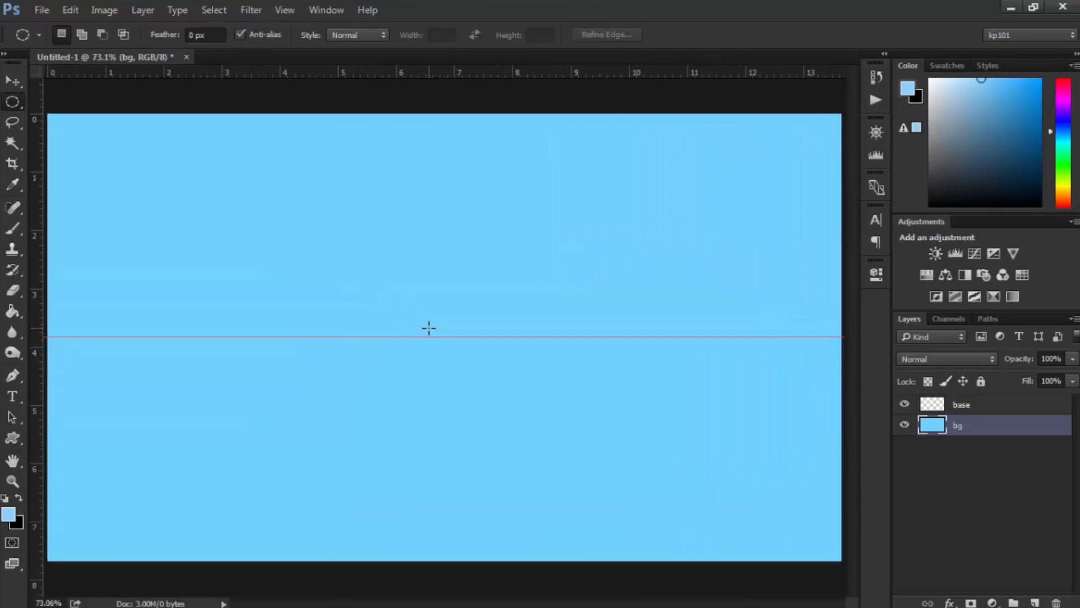
{"action": "left_click", "coordinate": [989, 407]}
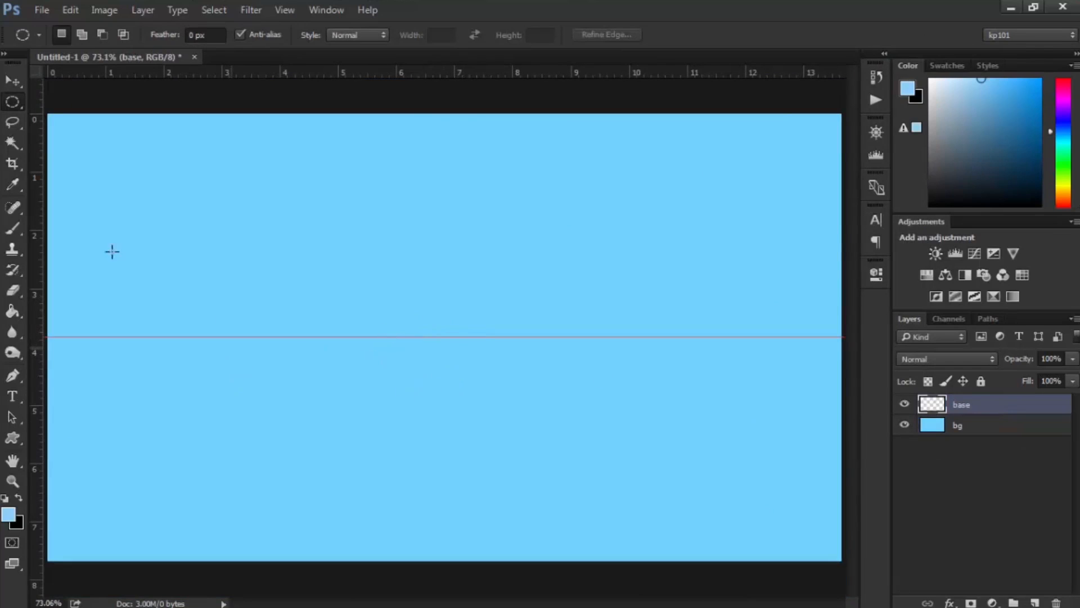
{"action": "right_click", "coordinate": [12, 104]}
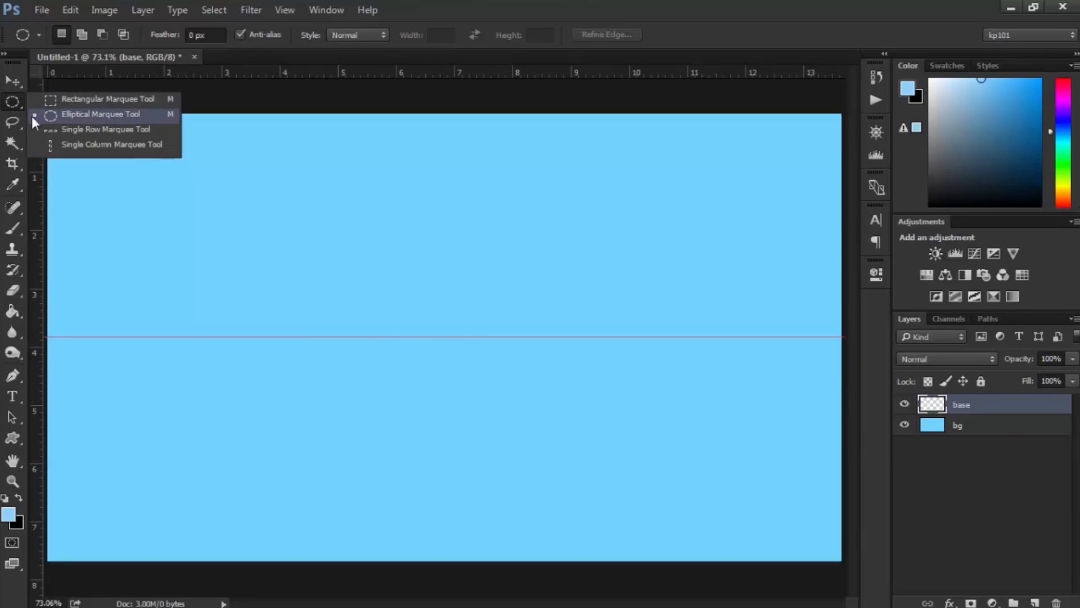
{"action": "left_click", "coordinate": [127, 117]}
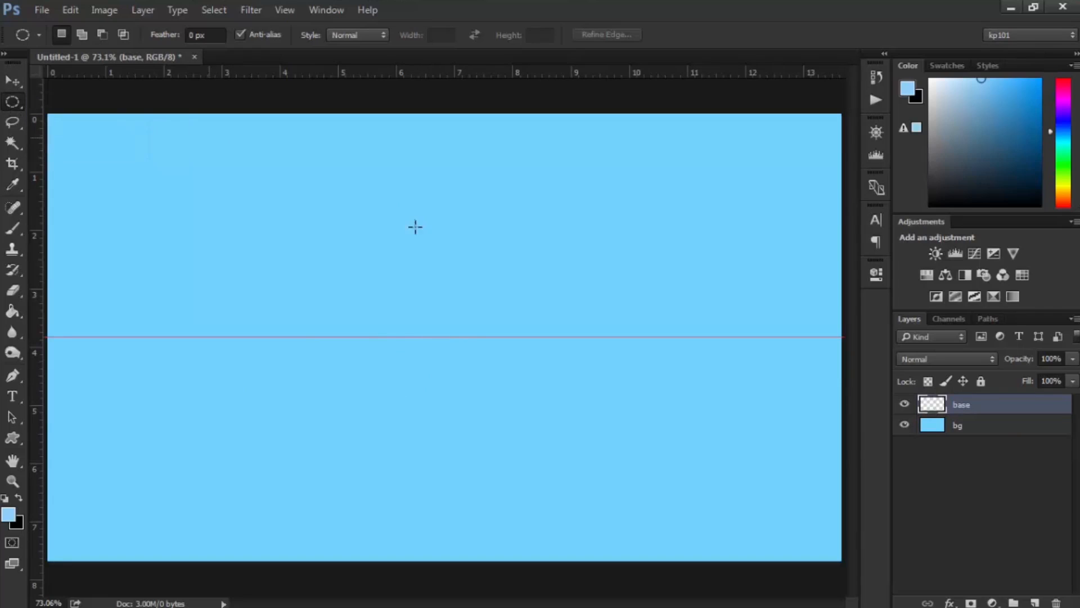
{"action": "left_click_drag", "start_coordinate": [324, 328], "coordinate": [790, 310]}
Fill the elliptical selection on the base layer with black in Normal mode at 100% opacity.
{"action": "right_click", "coordinate": [560, 324]}
{"action": "right_click", "coordinate": [393, 321]}
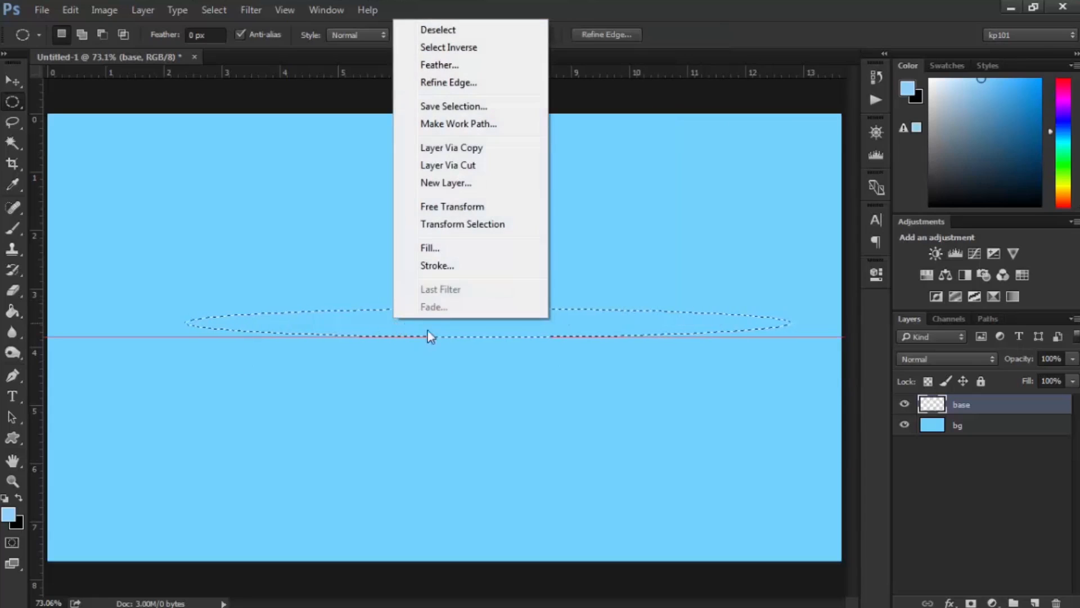
{"action": "left_click", "coordinate": [433, 245]}
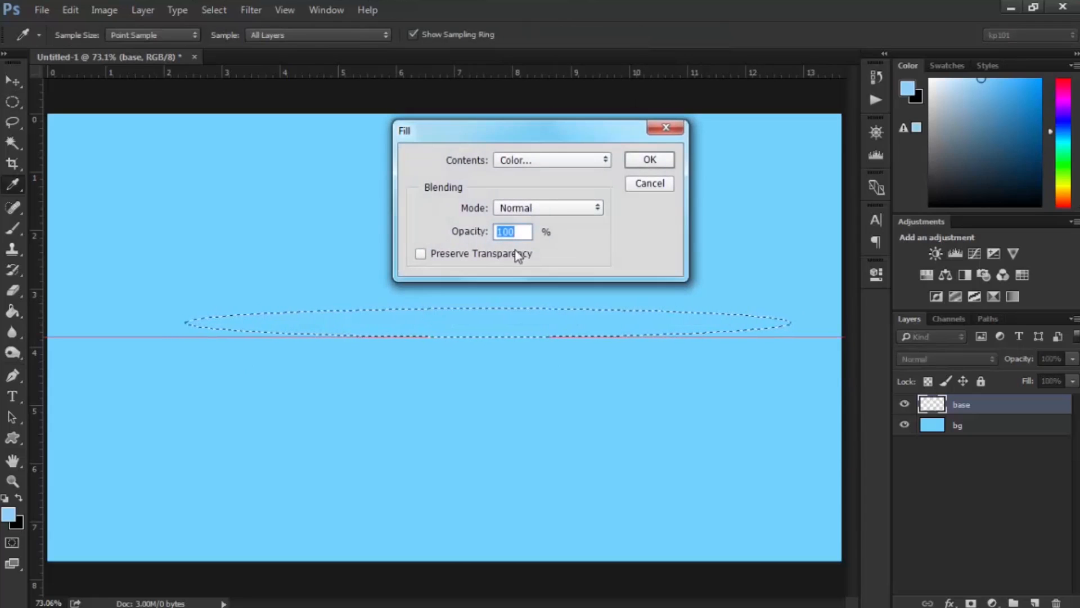
{"action": "left_click", "coordinate": [531, 155]}
{"action": "left_click", "coordinate": [509, 198]}
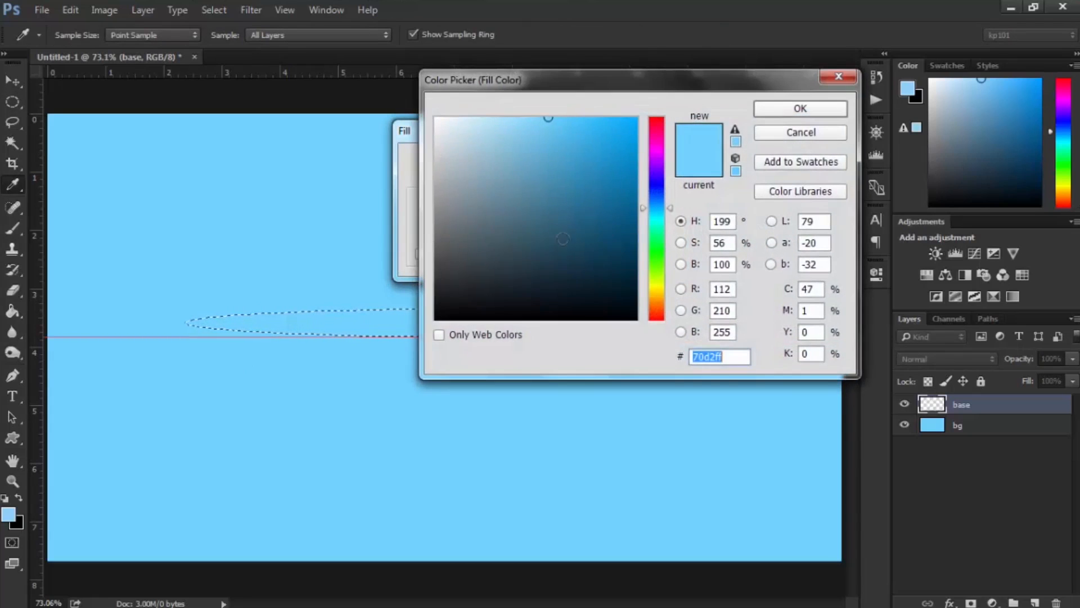
{"action": "left_click_drag", "start_coordinate": [608, 227], "coordinate": [282, 408]}
{"action": "left_click", "coordinate": [802, 107]}
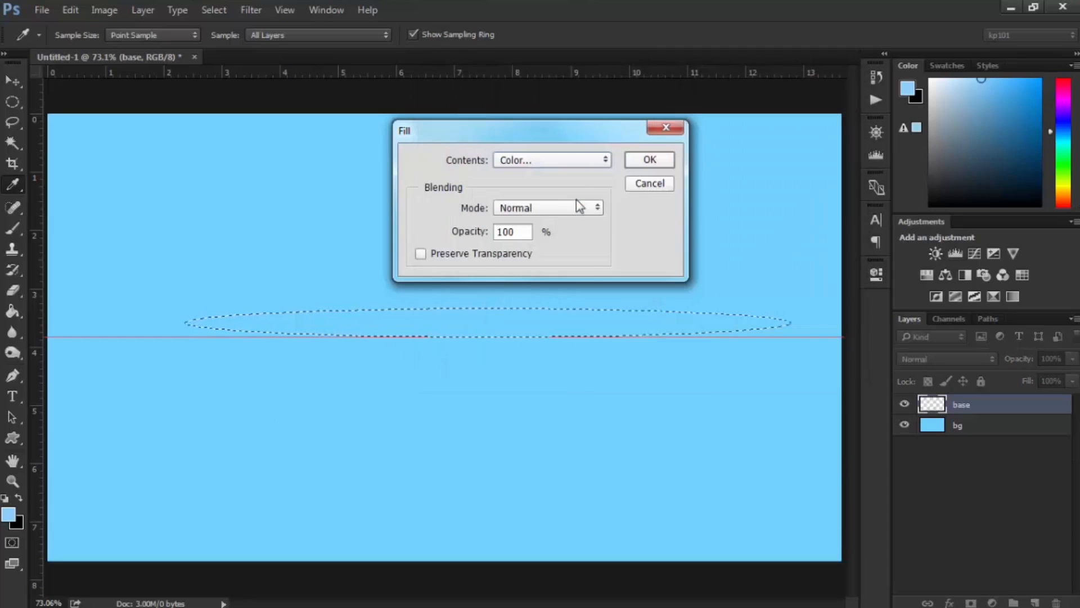
{"action": "left_click", "coordinate": [654, 161]}
Center the black ellipse vertically and horizontally on the whole canvas with the Move tool's alignment, and clear the selection.
{"action": "scroll", "coordinate": [518, 330], "scroll_direction": "down", "scroll_amount": 3}
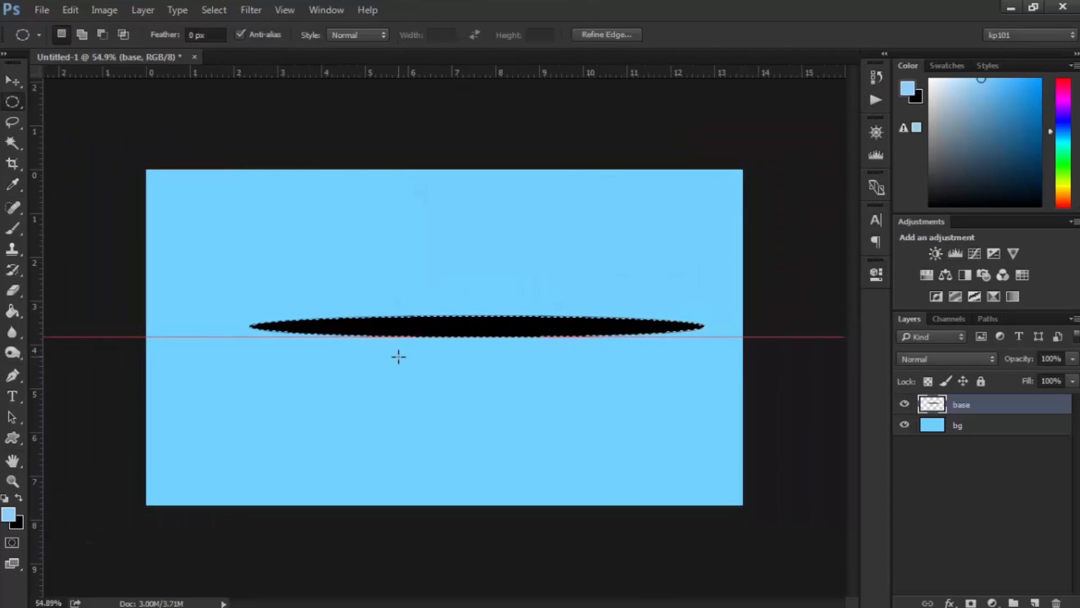
{"action": "key", "text": "ctrl+d"}
{"action": "key", "text": "ctrl+a"}
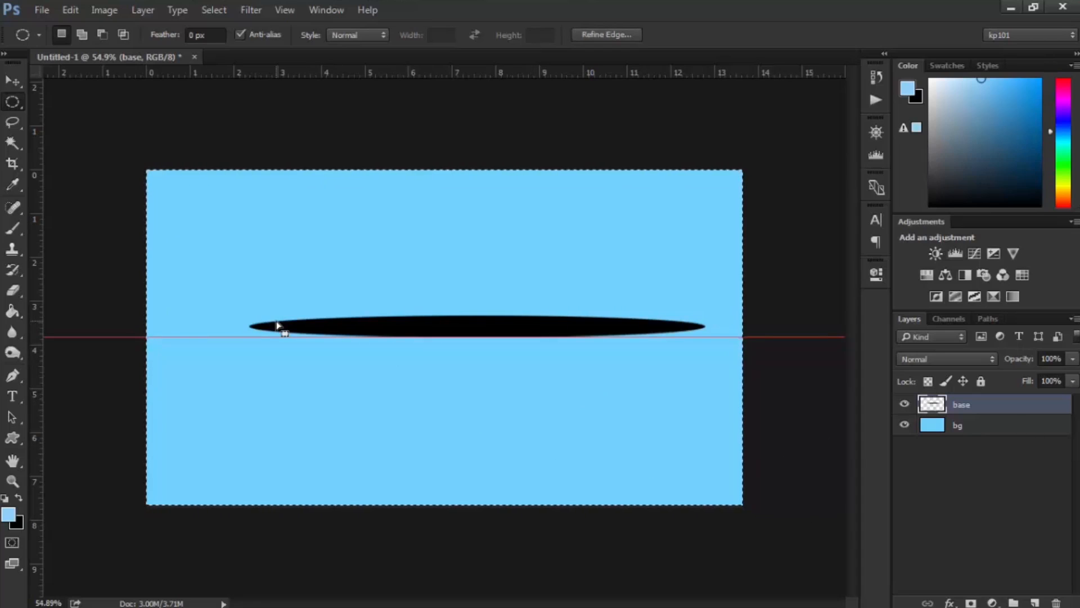
{"action": "key", "text": "v"}
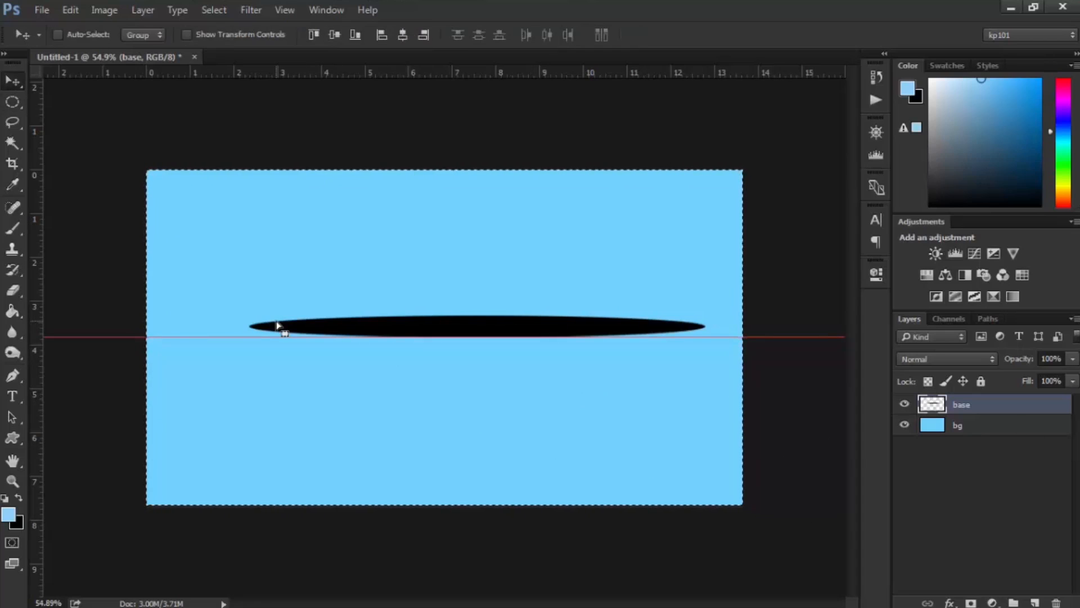
{"action": "right_click", "coordinate": [8, 80]}
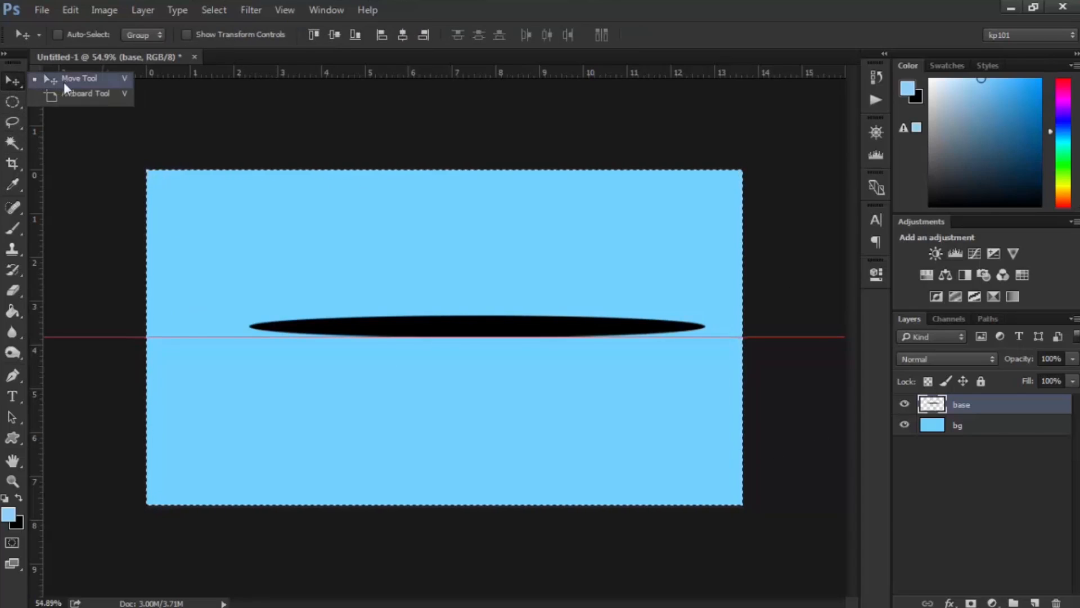
{"action": "left_click", "coordinate": [4, 83]}
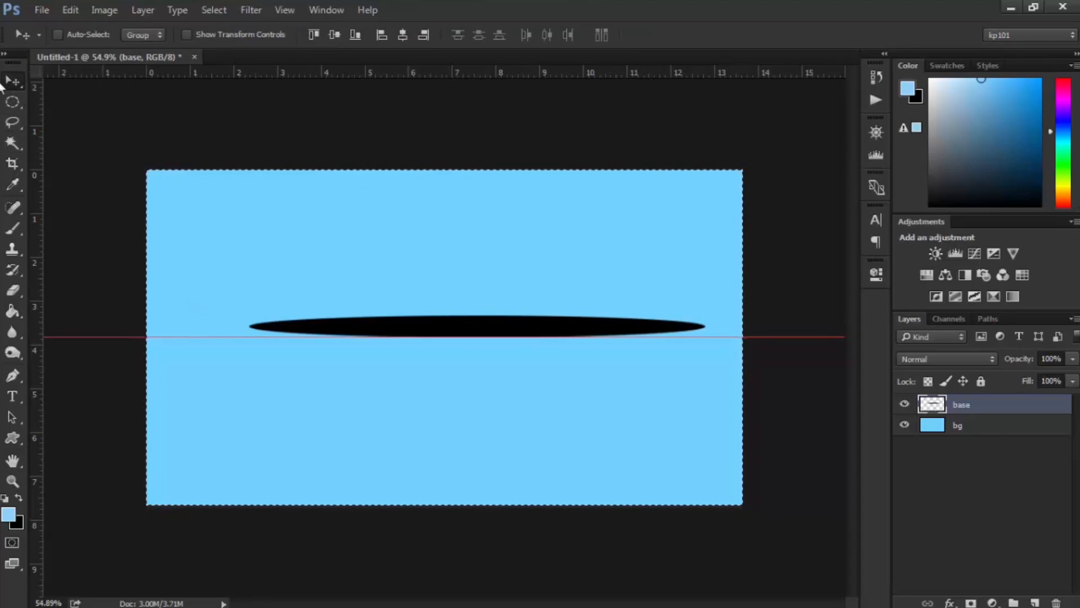
{"action": "left_click", "coordinate": [335, 36]}
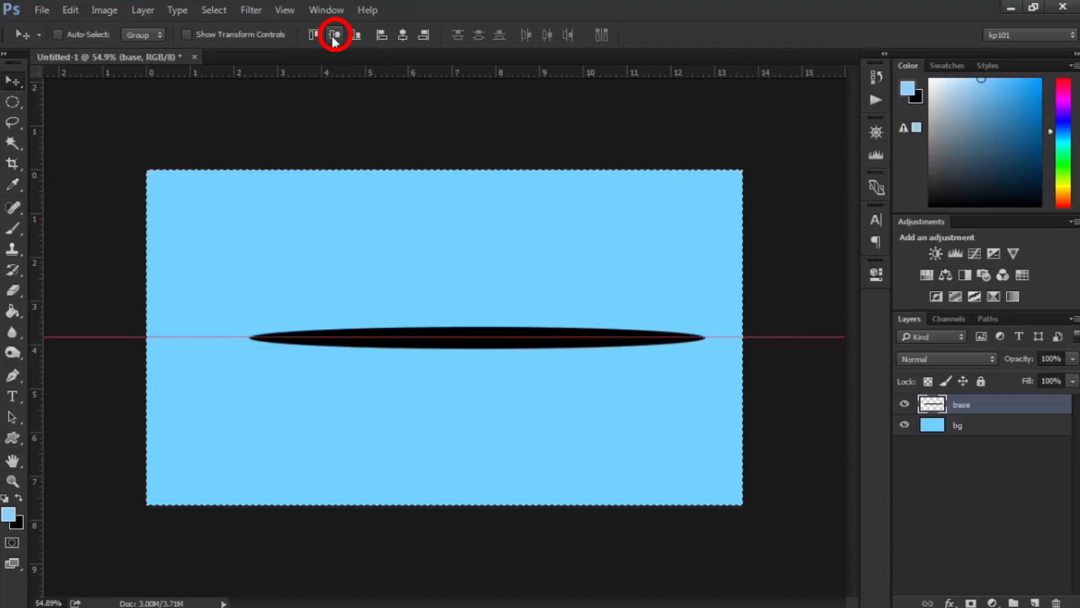
{"action": "left_click", "coordinate": [403, 36]}
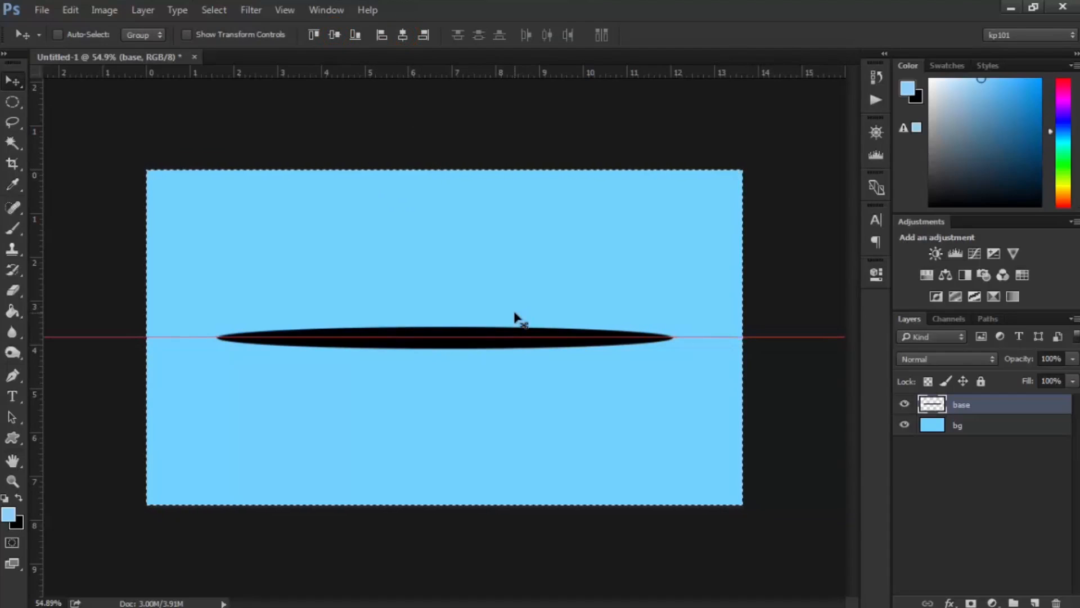
{"action": "key", "text": "ctrl+d"}
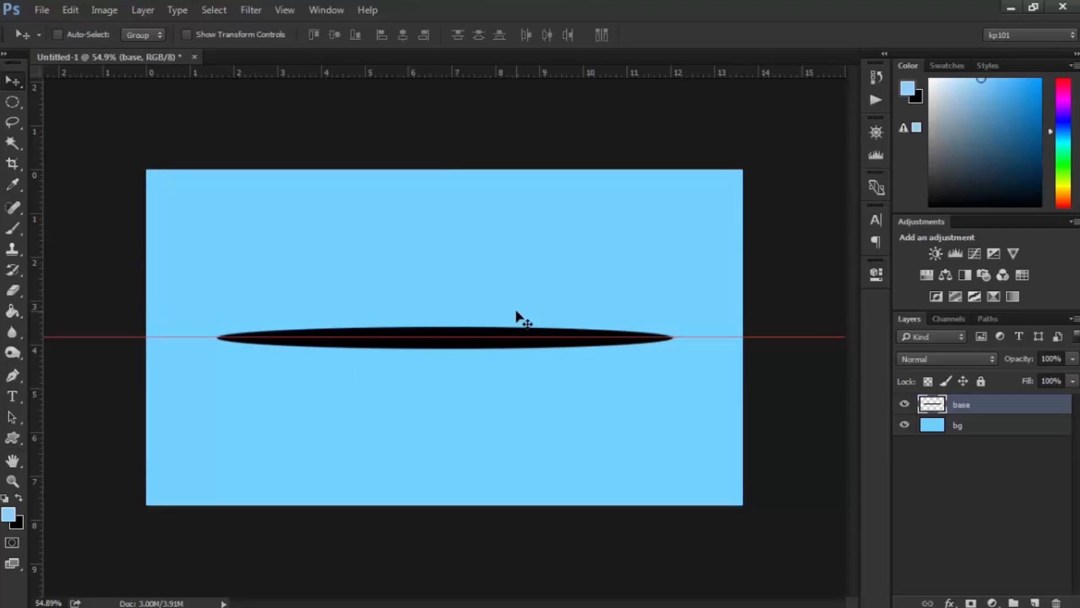
Place City-Building-PNG.png from the tutorial images folder on the desktop into the Photoshop document.
{"action": "left_click", "coordinate": [1002, 11]}
{"action": "double_click", "coordinate": [504, 299]}
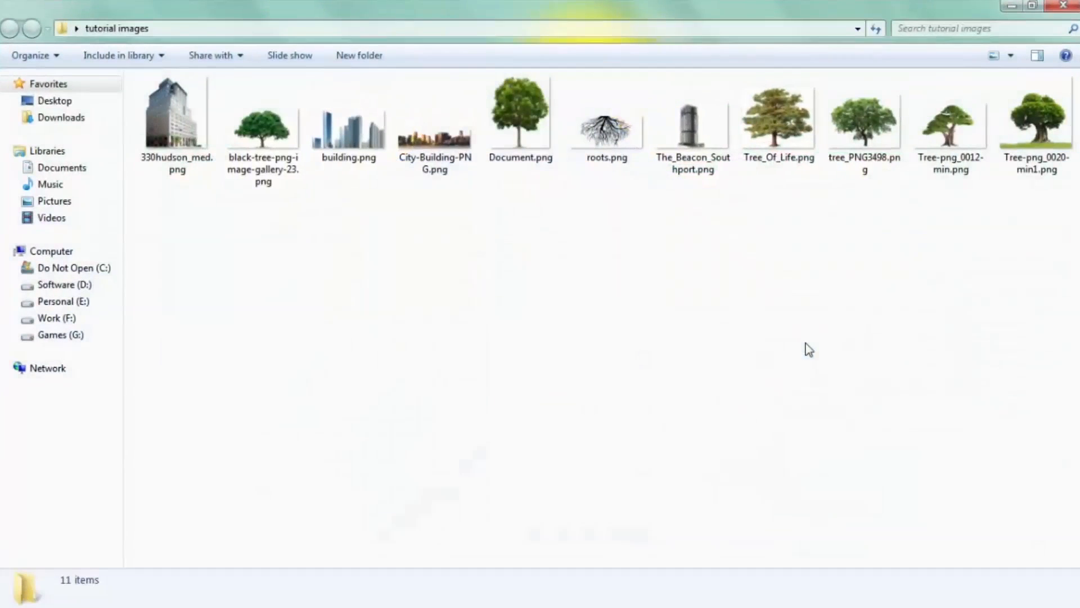
{"action": "left_click", "coordinate": [431, 148]}
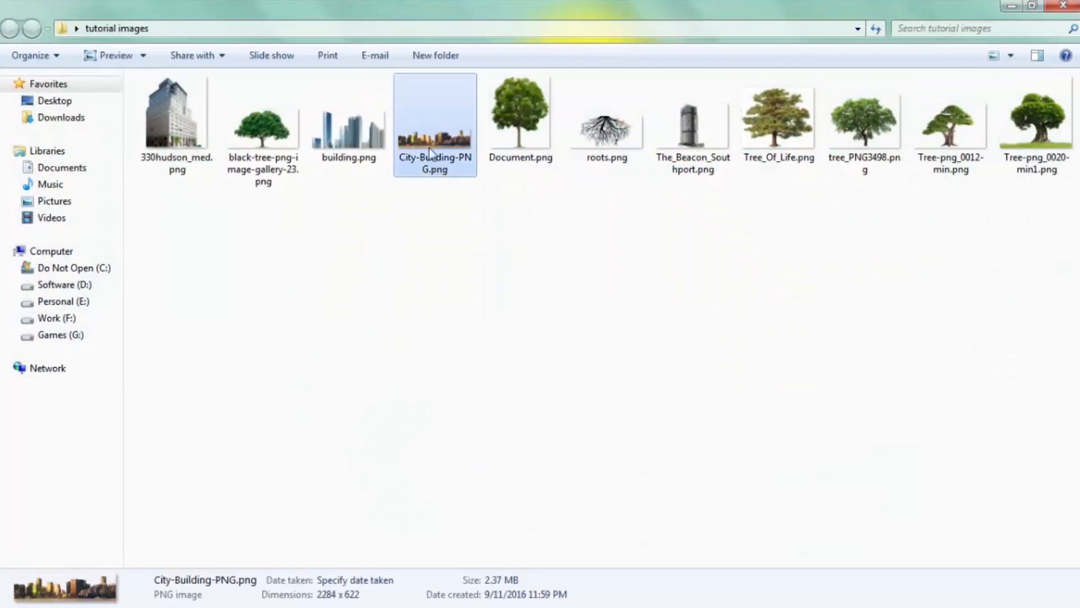
{"action": "left_click_drag", "start_coordinate": [424, 147], "coordinate": [424, 327]}
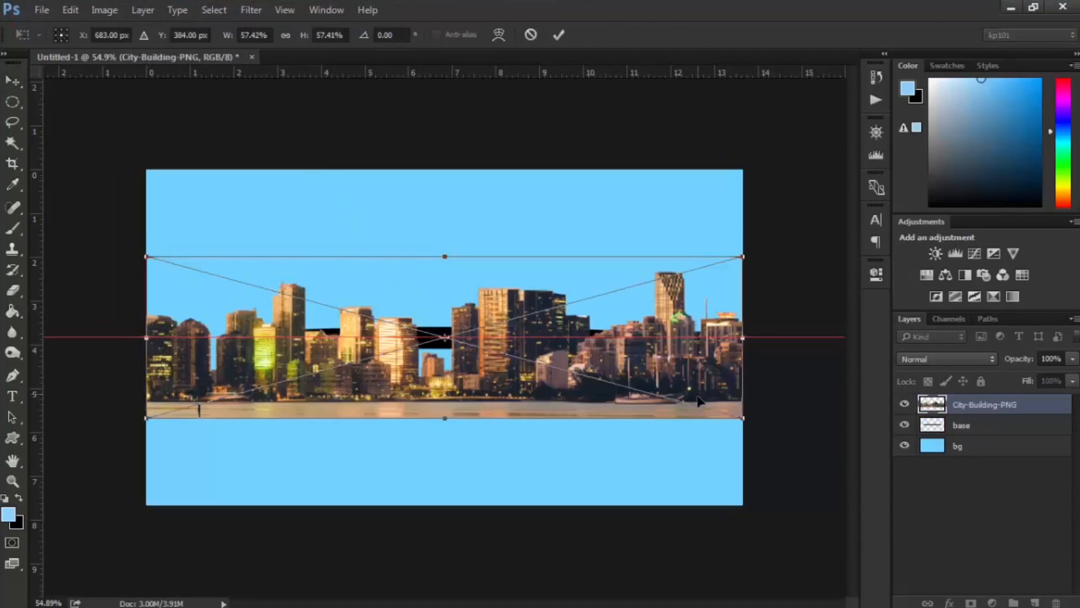
Scale the city image to about 40.9%, set its bottom edge on the guide centered over the ellipse, and commit the placement.
{"action": "left_click_drag", "start_coordinate": [741, 421], "coordinate": [617, 321]}
{"action": "scroll", "coordinate": [449, 376], "scroll_direction": "up", "scroll_amount": 2}
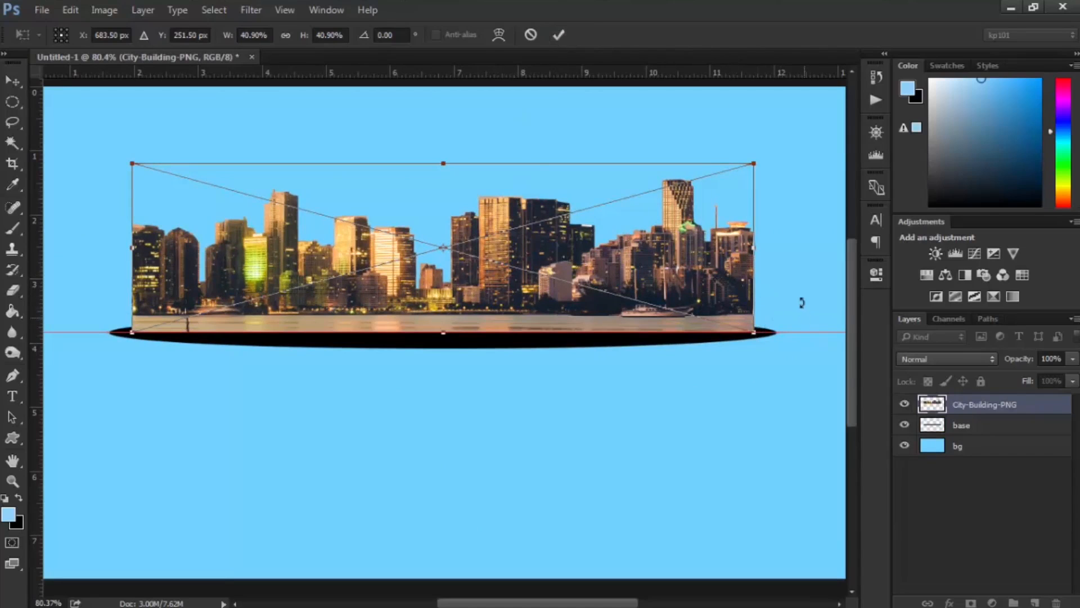
{"action": "scroll", "coordinate": [742, 345], "scroll_direction": "down", "scroll_amount": 2}
{"action": "mouse_move", "coordinate": [682, 339]}
{"action": "left_mouse_down"}
{"action": "mouse_move", "coordinate": [767, 417]}
{"action": "mouse_move", "coordinate": [690, 370]}
{"action": "mouse_move", "coordinate": [724, 381]}
{"action": "mouse_move", "coordinate": [755, 397]}
{"action": "mouse_move", "coordinate": [683, 377]}
{"action": "mouse_move", "coordinate": [681, 389]}
{"action": "mouse_move", "coordinate": [640, 357]}
{"action": "mouse_move", "coordinate": [675, 357]}
{"action": "mouse_move", "coordinate": [656, 357]}
{"action": "mouse_move", "coordinate": [668, 356]}
{"action": "mouse_move", "coordinate": [576, 243]}
{"action": "mouse_move", "coordinate": [393, 312]}
{"action": "mouse_move", "coordinate": [502, 338]}
{"action": "mouse_move", "coordinate": [579, 309]}
{"action": "mouse_move", "coordinate": [568, 318]}
{"action": "mouse_move", "coordinate": [632, 352]}
{"action": "mouse_move", "coordinate": [653, 338]}
{"action": "mouse_move", "coordinate": [695, 341]}
{"action": "mouse_move", "coordinate": [671, 338]}
{"action": "mouse_move", "coordinate": [681, 337]}
{"action": "left_mouse_up"}
{"action": "left_click", "coordinate": [559, 36]}
{"action": "scroll", "coordinate": [444, 346], "scroll_direction": "up", "scroll_amount": 2}
{"action": "mouse_move", "coordinate": [402, 306]}
{"action": "left_mouse_down"}
{"action": "mouse_move", "coordinate": [414, 291]}
{"action": "mouse_move", "coordinate": [402, 306]}
{"action": "left_mouse_up"}
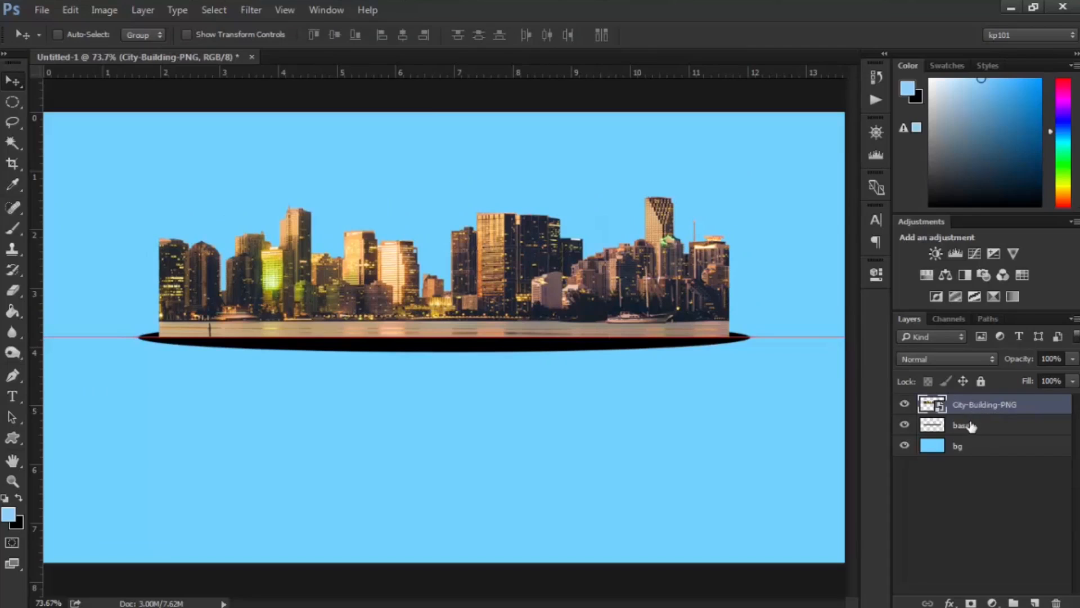
Move the City-Building-PNG layer below the base layer.
{"action": "left_click_drag", "start_coordinate": [995, 408], "coordinate": [996, 429]}
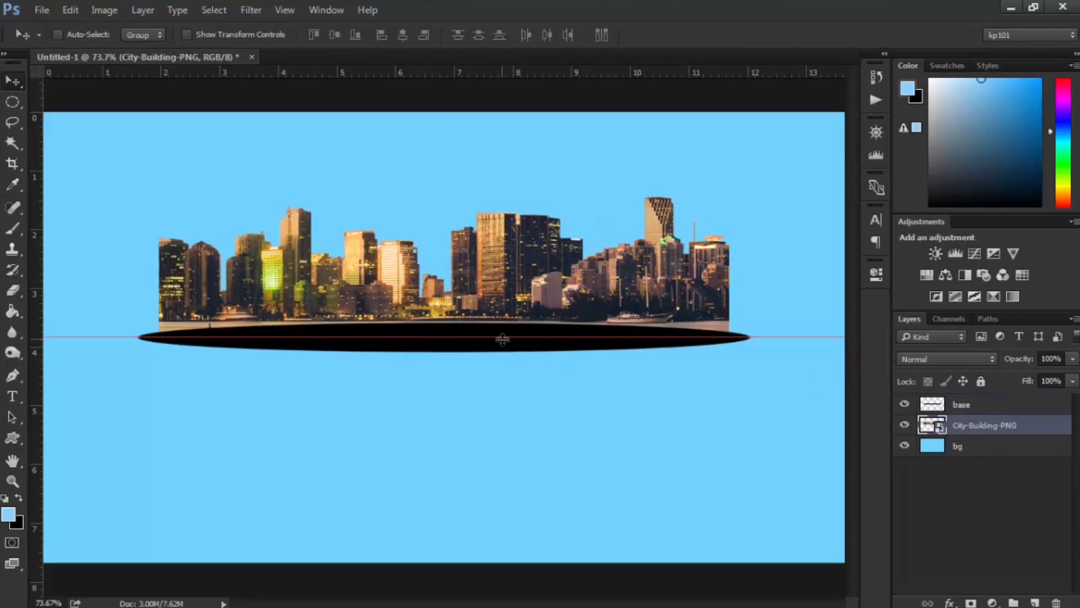
{"action": "scroll", "coordinate": [501, 339], "scroll_direction": "down", "scroll_amount": 2}
{"action": "scroll", "coordinate": [562, 351], "scroll_direction": "up", "scroll_amount": 1}
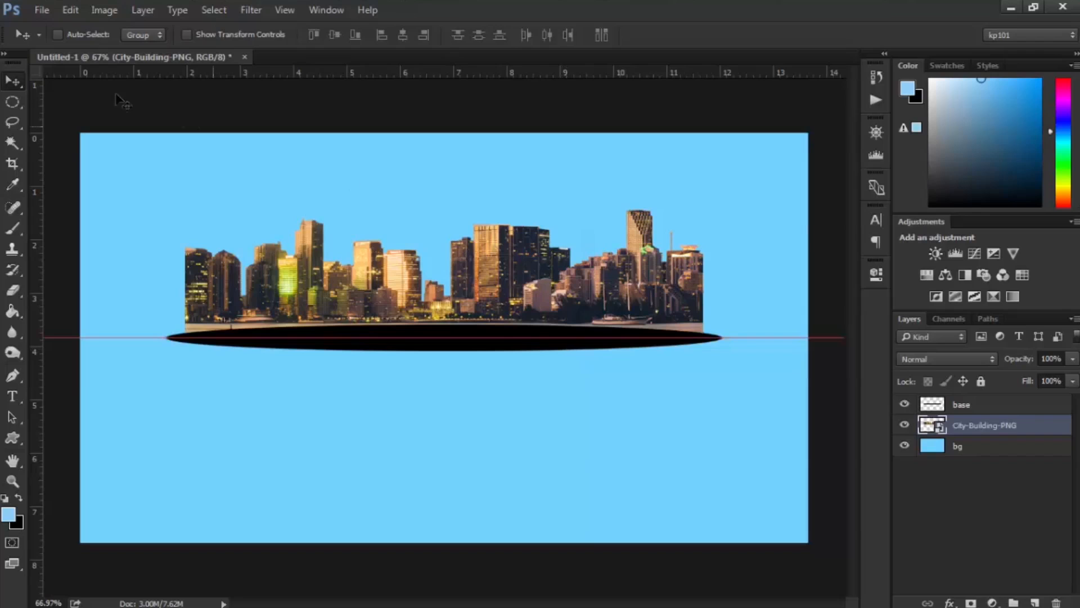
View the finished reference picture tutorial.jpg in Windows Photo Viewer and close it again.
{"action": "mouse_move", "coordinate": [152, 2]}
{"action": "mouse_move", "coordinate": [388, 11]}
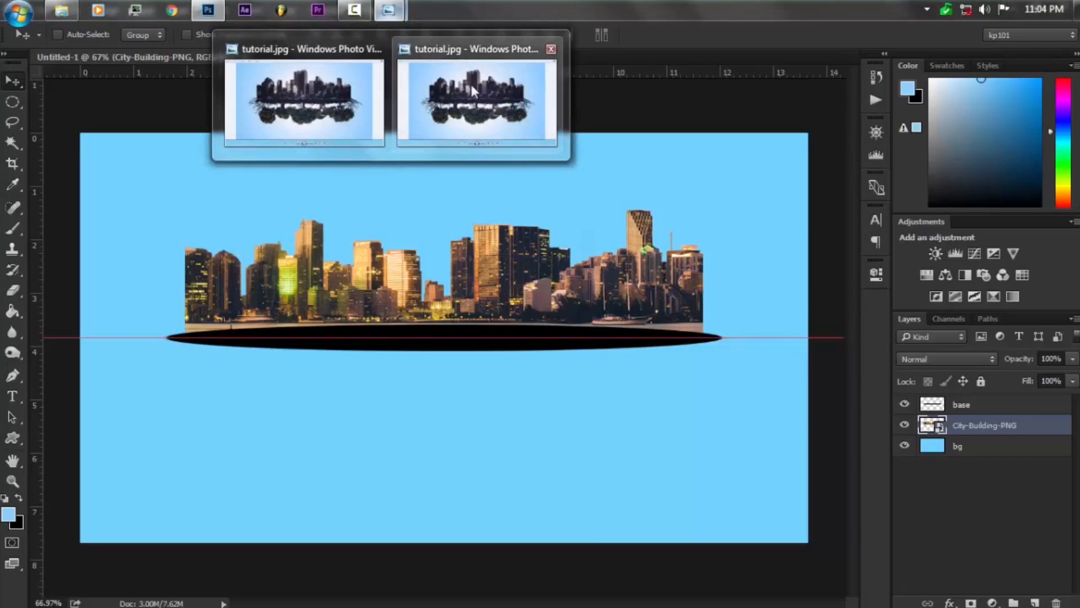
{"action": "left_click", "coordinate": [473, 85]}
{"action": "left_click", "coordinate": [1069, 8]}
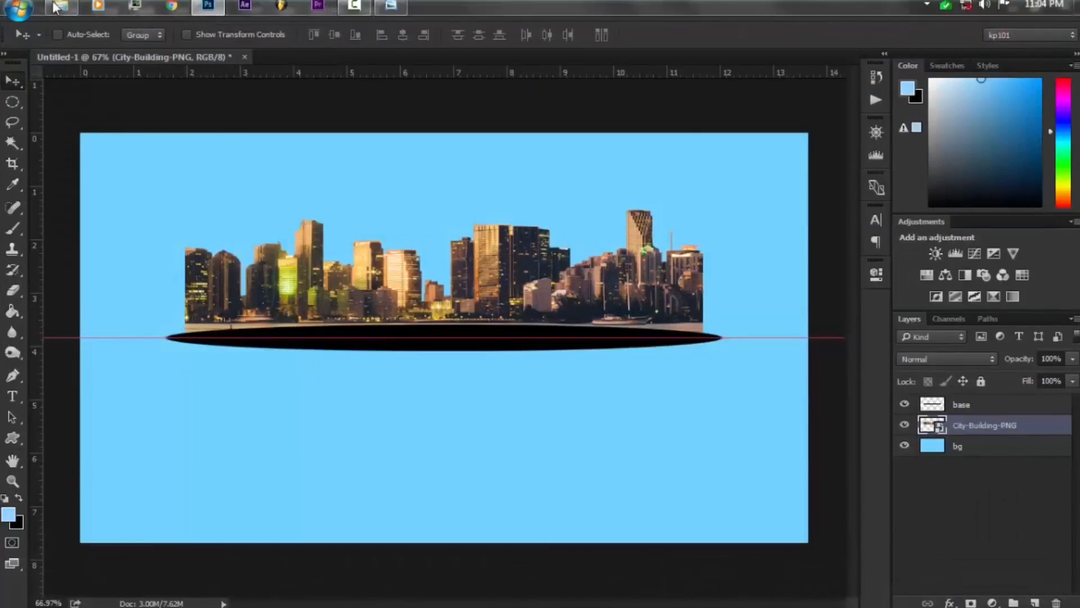
Preview The_Beacon_Southport.png from the tutorial images folder and place it into the Photoshop document.
{"action": "left_click", "coordinate": [60, 6]}
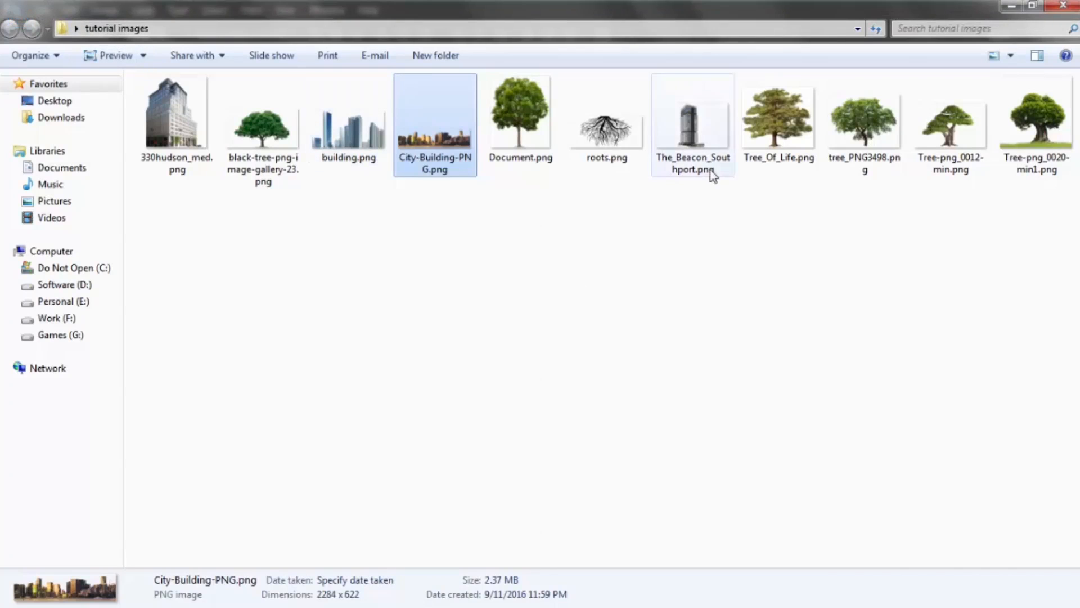
{"action": "double_click", "coordinate": [693, 124]}
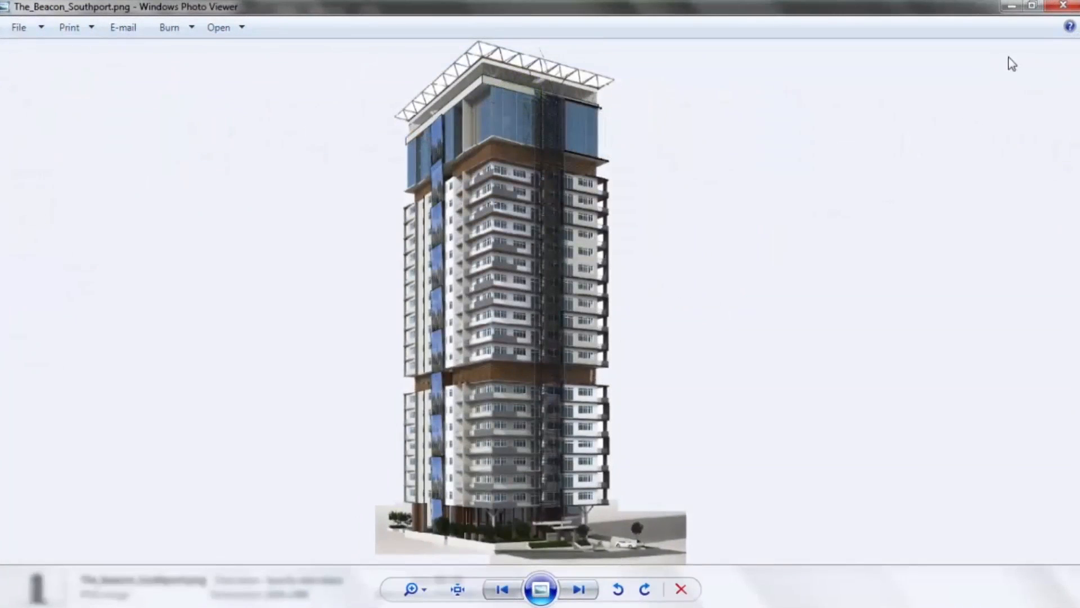
{"action": "left_click", "coordinate": [1061, 9]}
{"action": "left_click_drag", "start_coordinate": [714, 125], "coordinate": [444, 300]}
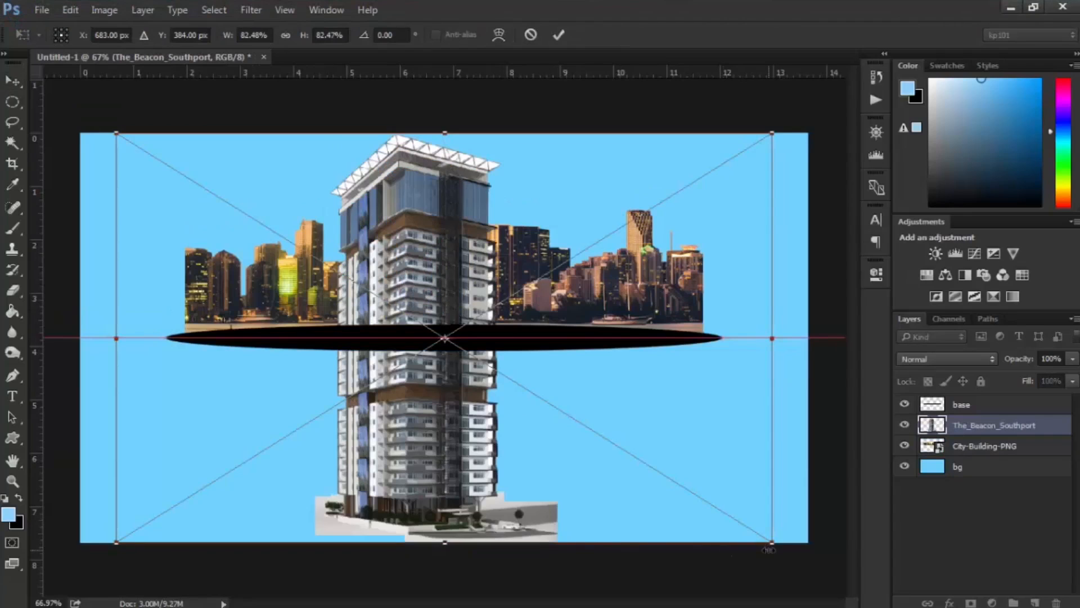
Scale the Beacon tower to about 30%, stand it on the ellipse near the middle of the skyline, and commit the placement.
{"action": "left_click_drag", "start_coordinate": [774, 544], "coordinate": [539, 387]}
{"action": "left_click_drag", "start_coordinate": [488, 347], "coordinate": [527, 262]}
{"action": "left_click_drag", "start_coordinate": [569, 361], "coordinate": [569, 369]}
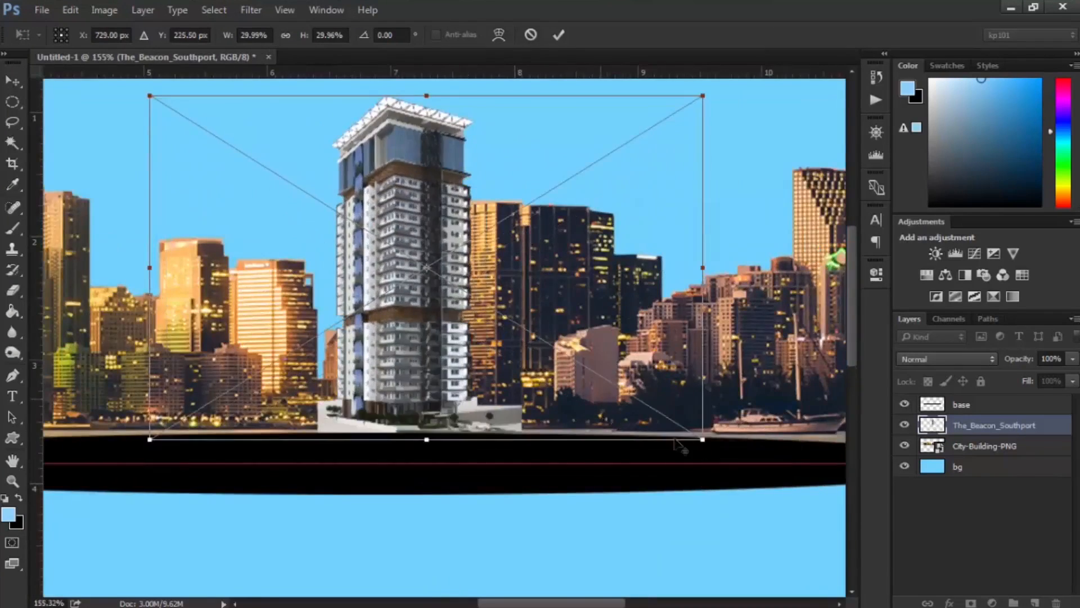
{"action": "key", "text": "Return"}
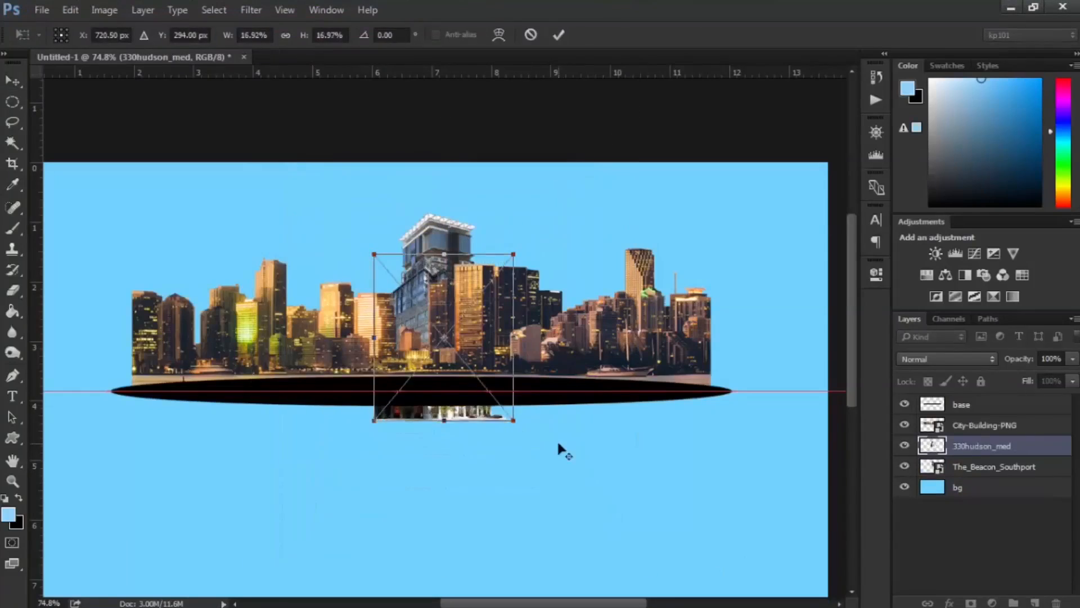
Position the 330hudson_med building at about 17% scale behind the left end of the skyline and commit the placement.
{"action": "key", "text": "Return"}
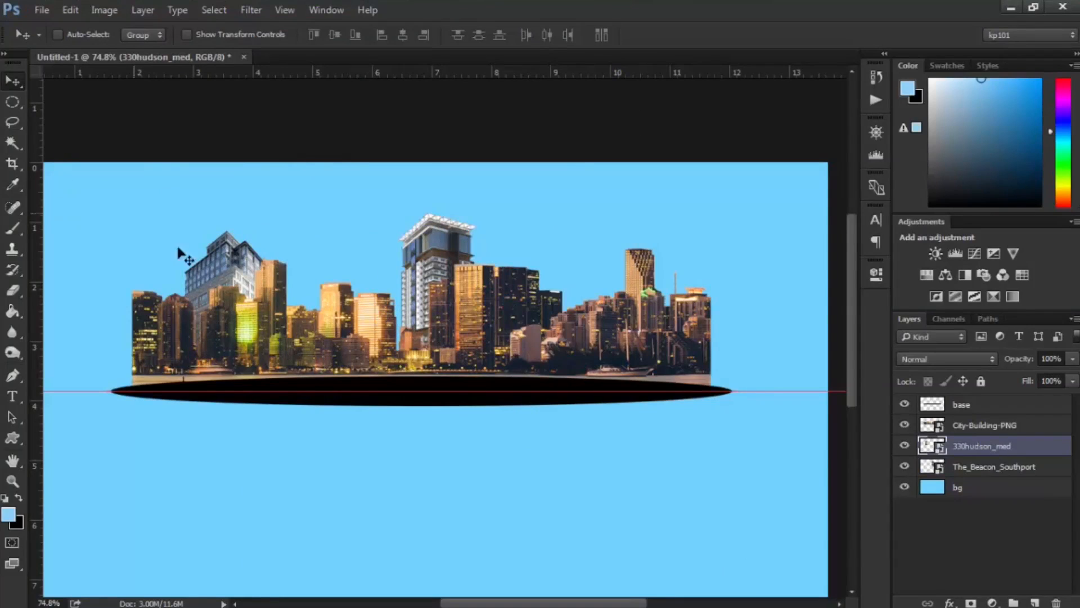
Preview building.png from the tutorial images folder and place it into the Photoshop document.
{"action": "left_click", "coordinate": [62, 9]}
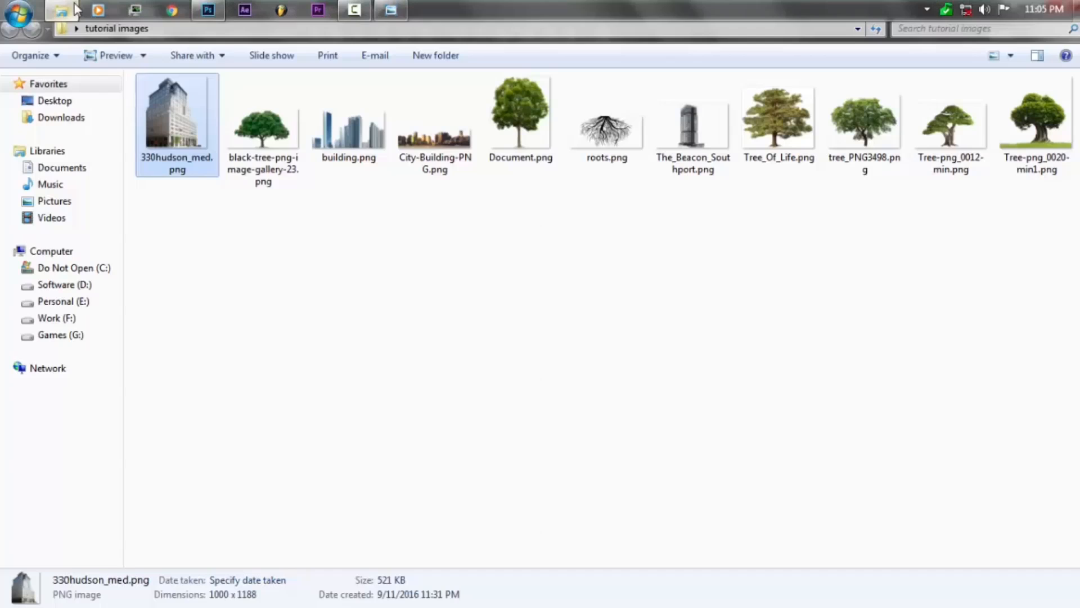
{"action": "left_click", "coordinate": [358, 154]}
{"action": "double_click", "coordinate": [359, 154]}
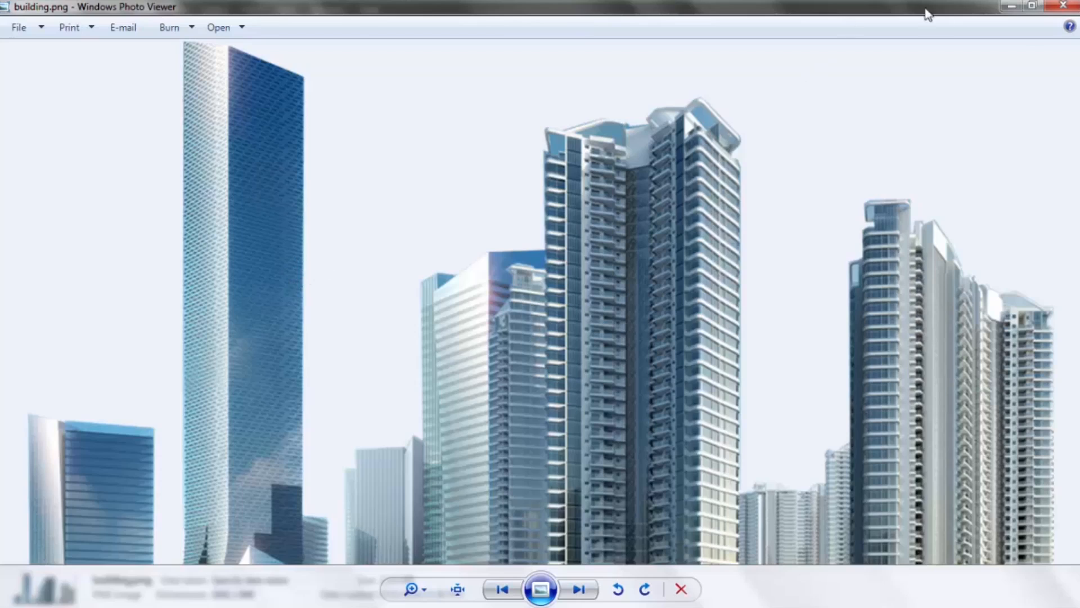
{"action": "left_click", "coordinate": [1064, 7]}
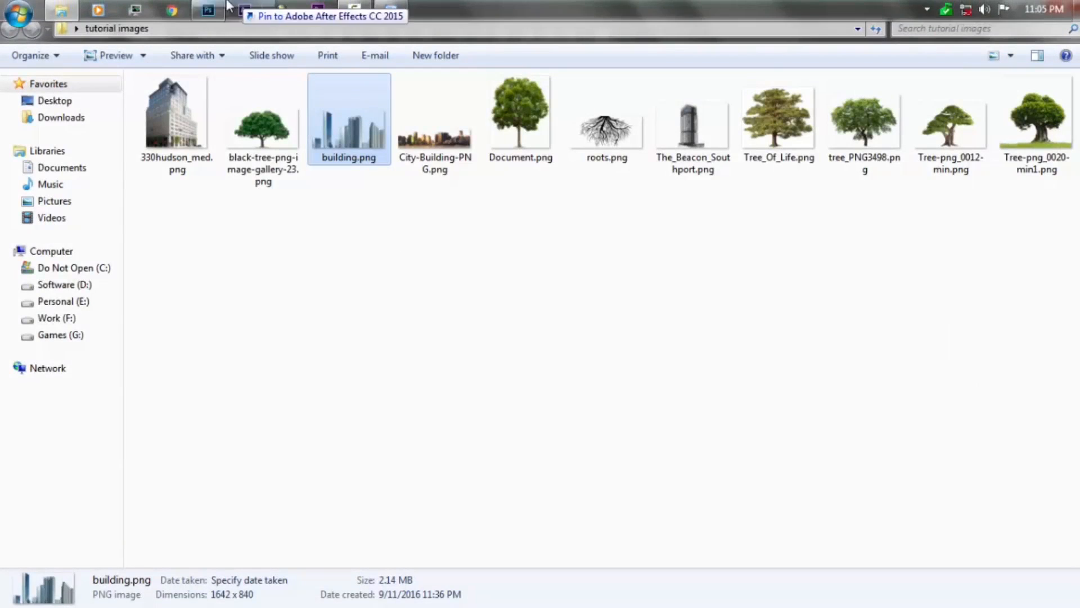
{"action": "left_click", "coordinate": [212, 10]}
{"action": "left_click_drag", "start_coordinate": [216, 9], "coordinate": [443, 323]}
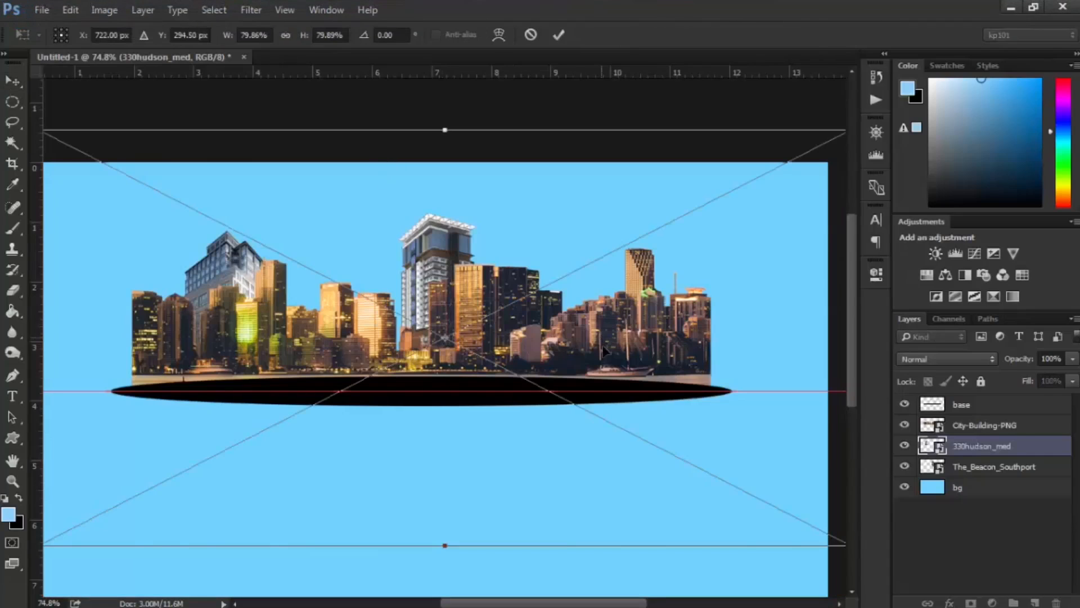
Scale the building image to about 26%, move it behind the left half of the skyline, and commit the placement.
{"action": "scroll", "coordinate": [596, 341], "scroll_direction": "down", "scroll_amount": 1}
{"action": "left_click_drag", "start_coordinate": [768, 453], "coordinate": [563, 350]}
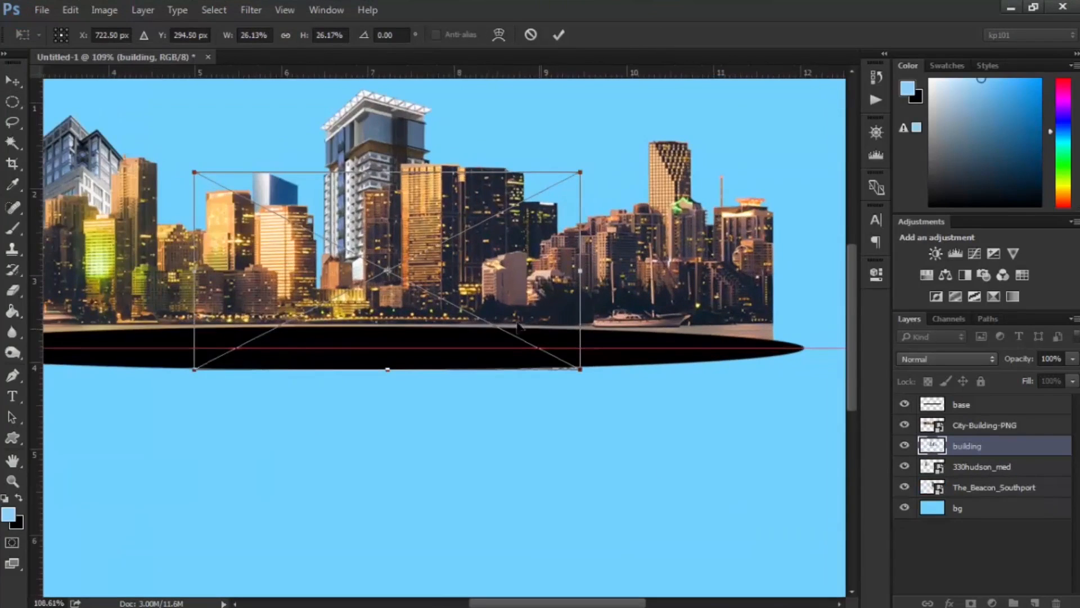
{"action": "left_click_drag", "start_coordinate": [446, 297], "coordinate": [219, 234]}
{"action": "scroll", "coordinate": [220, 234], "scroll_direction": "down", "scroll_amount": 4}
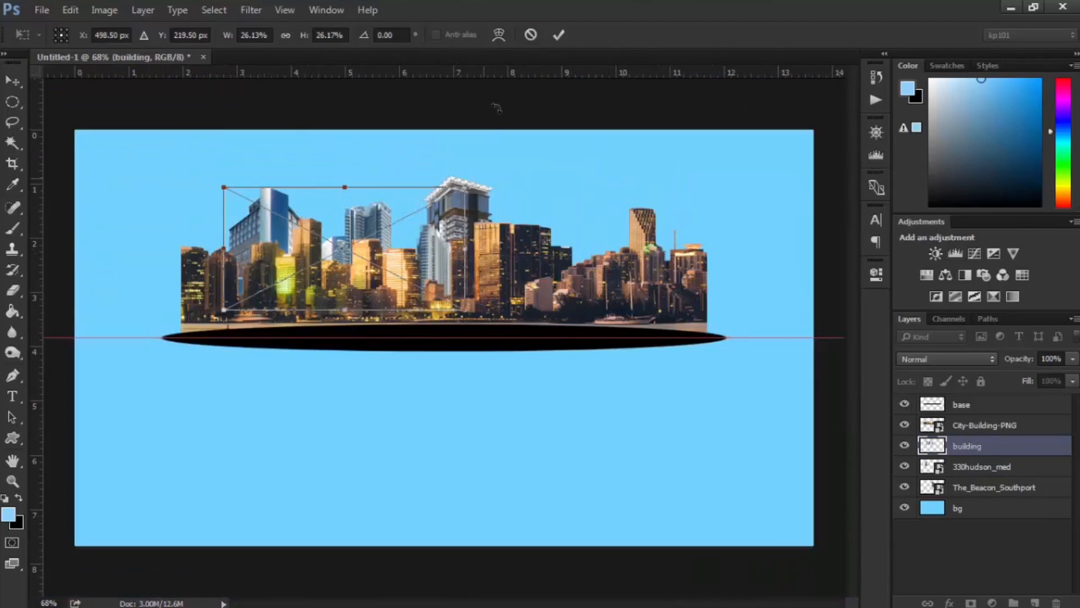
{"action": "left_click", "coordinate": [559, 35]}
Add a layer mask to the building layer.
{"action": "scroll", "coordinate": [353, 236], "scroll_direction": "up", "scroll_amount": 4}
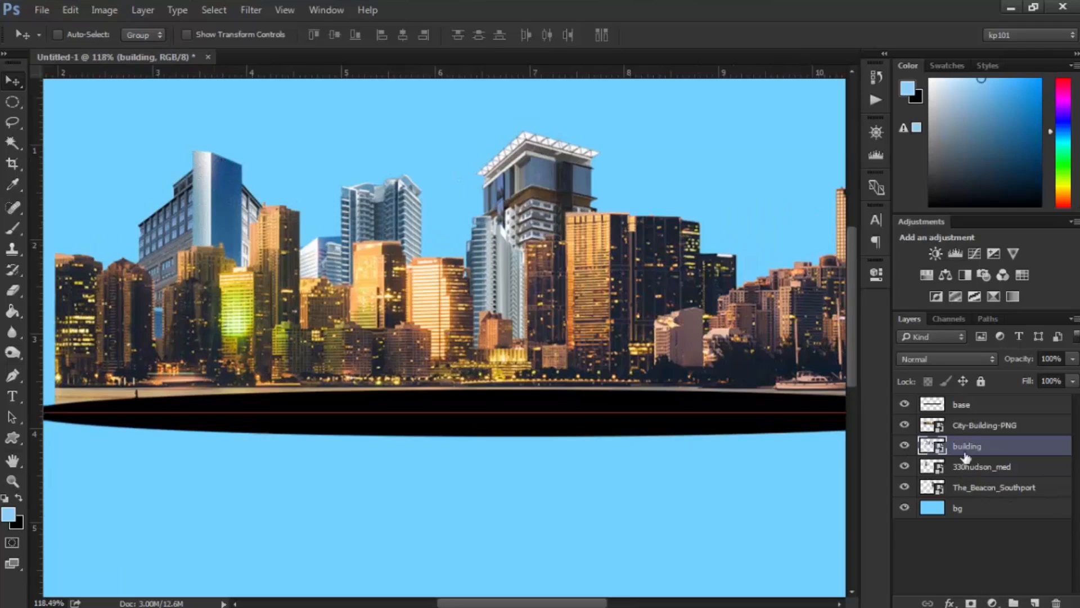
{"action": "left_click", "coordinate": [905, 446]}
{"action": "left_click", "coordinate": [969, 603]}
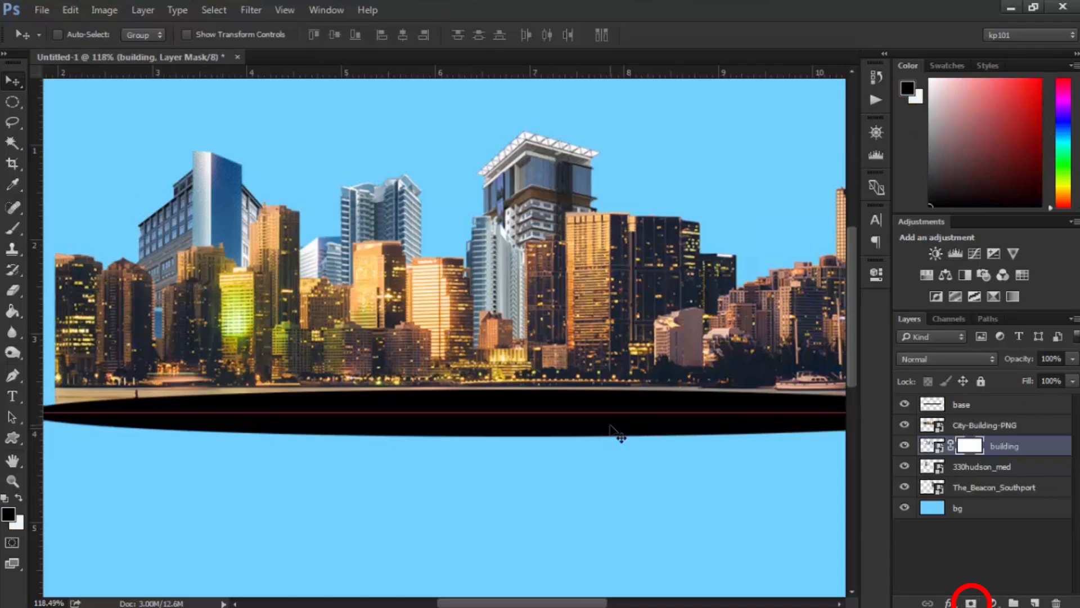
Switch to the Brush tool and reduce the brush size to about 70 px.
{"action": "key", "text": "b"}
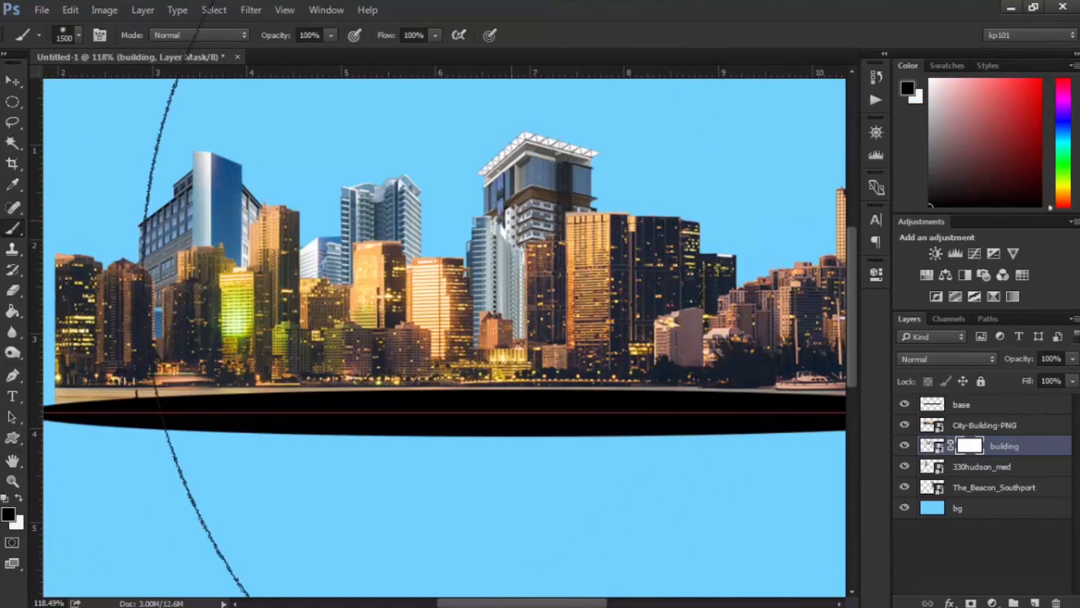
{"action": "key", "text": "bracketleft"}
{"action": "key", "text": "bracketleft"}
{"action": "key", "text": "bracketleft"}
{"action": "key", "text": "bracketleft"}
{"action": "key", "text": "bracketleft"}
{"action": "key", "text": "bracketleft"}
{"action": "key", "text": "bracketleft"}
{"action": "key", "text": "bracketleft"}
{"action": "key", "text": "bracketleft"}
{"action": "key", "text": "bracketleft"}
{"action": "key", "text": "bracketleft"}
{"action": "key", "text": "bracketleft"}
{"action": "key", "text": "bracketleft"}
{"action": "key", "text": "bracketleft"}
{"action": "key", "text": "bracketleft"}
{"action": "key", "text": "bracketleft"}
{"action": "key", "text": "bracketleft"}
{"action": "key", "text": "bracketleft"}
{"action": "key", "text": "bracketleft"}
{"action": "key", "text": "bracketleft"}
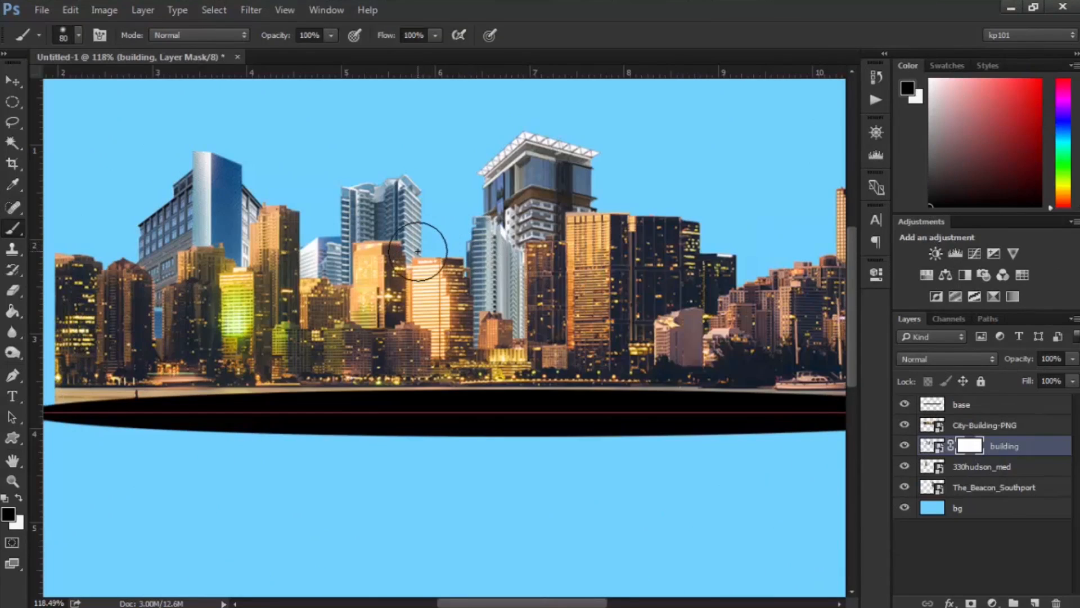
{"action": "key", "text": "bracketright"}
{"action": "key", "text": "bracketright"}
{"action": "key", "text": "bracketright"}
{"action": "key", "text": "bracketleft"}
{"action": "key", "text": "bracketleft"}
{"action": "key", "text": "bracketleft"}
{"action": "key", "text": "bracketleft"}
{"action": "key", "text": "bracketleft"}
{"action": "key", "text": "bracketleft"}
{"action": "key", "text": "bracketleft"}
{"action": "key", "text": "bracketleft"}
{"action": "key", "text": "bracketleft"}
{"action": "key", "text": "bracketleft"}
{"action": "key", "text": "bracketleft"}
{"action": "key", "text": "bracketleft"}
{"action": "key", "text": "bracketleft"}
{"action": "key", "text": "bracketleft"}
Keep the foreground color at black 000000 and paint on the building layer's mask to hide the tall blue tower.
{"action": "left_click", "coordinate": [8, 513]}
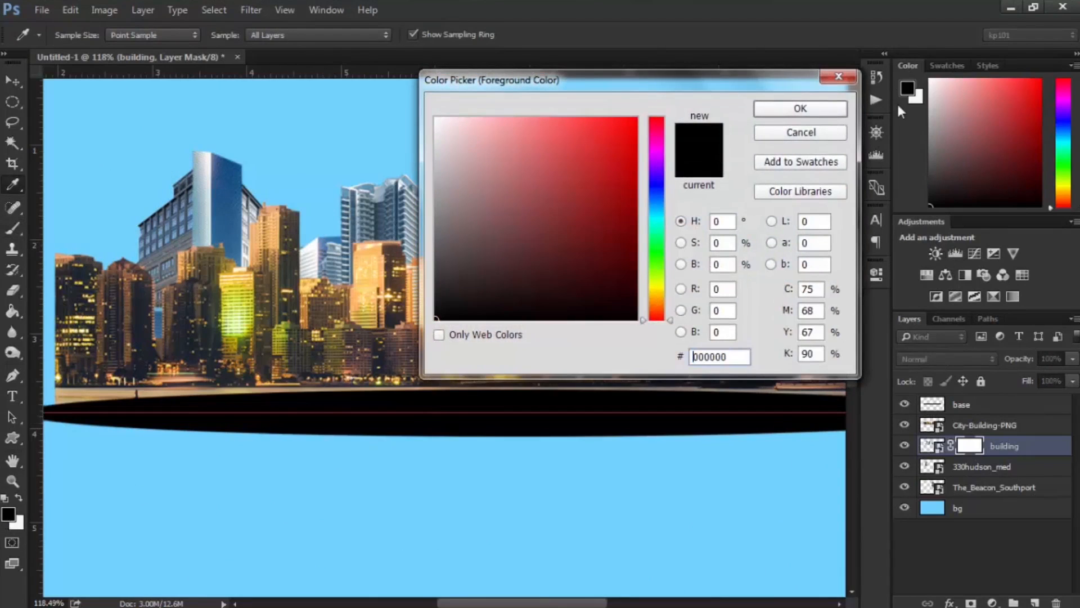
{"action": "left_click", "coordinate": [799, 110]}
{"action": "mouse_move", "coordinate": [196, 156]}
{"action": "left_mouse_down"}
{"action": "mouse_move", "coordinate": [231, 153]}
{"action": "mouse_move", "coordinate": [218, 163]}
{"action": "mouse_move", "coordinate": [219, 287]}
{"action": "left_mouse_up"}
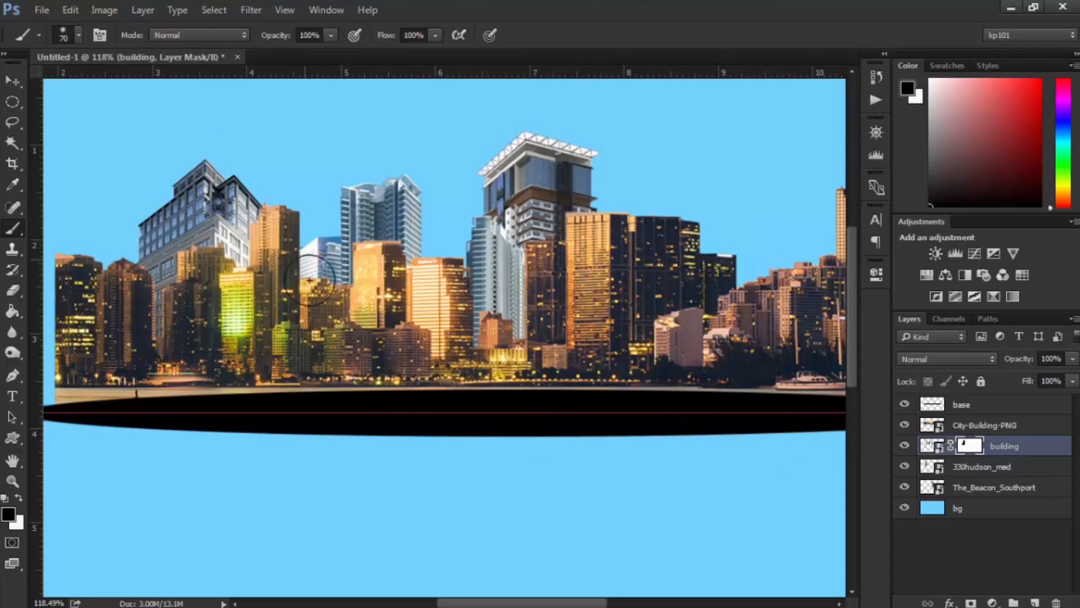
{"action": "scroll", "coordinate": [539, 248], "scroll_direction": "down", "scroll_amount": 1}
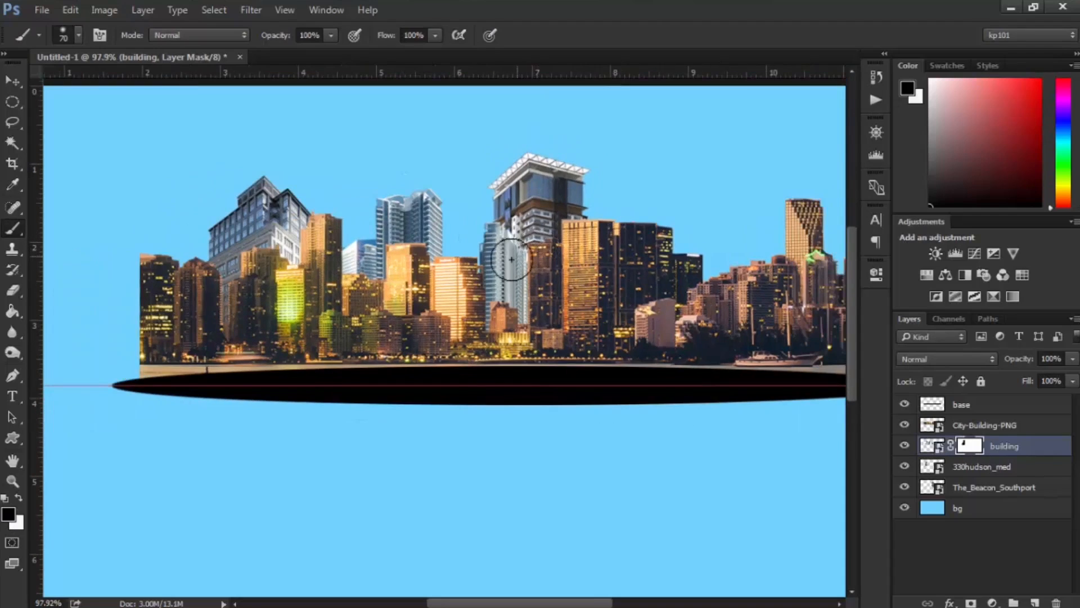
{"action": "key", "text": "v"}
{"action": "left_click_drag", "start_coordinate": [403, 264], "coordinate": [701, 292]}
{"action": "scroll", "coordinate": [437, 220], "scroll_direction": "down", "scroll_amount": 2}
{"action": "left_click_drag", "start_coordinate": [648, 256], "coordinate": [417, 234]}
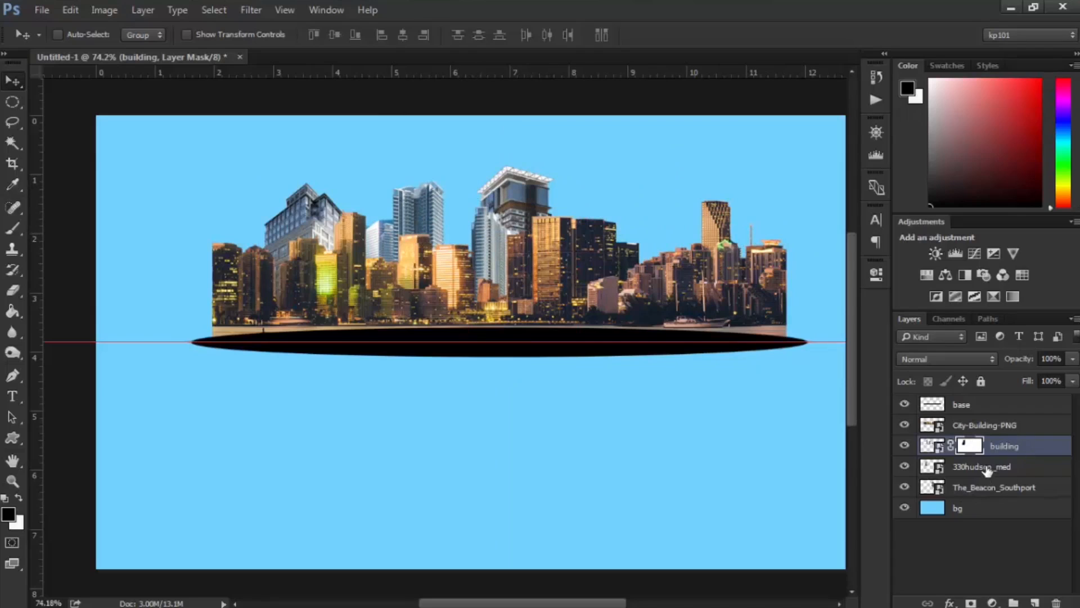
{"action": "left_click", "coordinate": [985, 467]}
{"action": "left_click_drag", "start_coordinate": [535, 210], "coordinate": [309, 216]}
{"action": "left_click", "coordinate": [971, 426]}
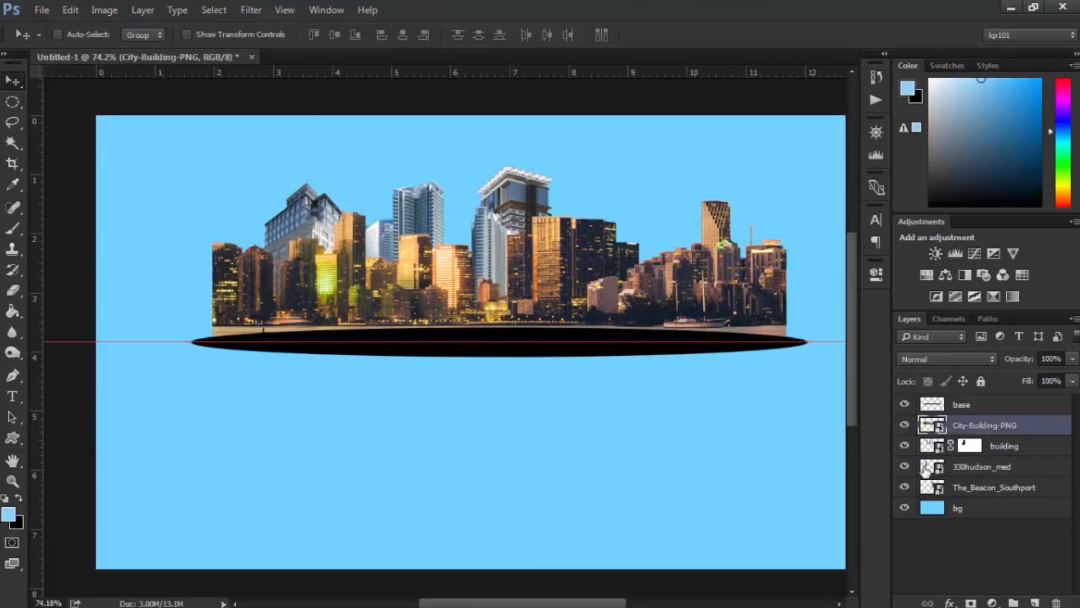
Move the The_Beacon_Southport tower to the right so it stands between the dark central towers and the tall tower near the right end.
{"action": "left_click", "coordinate": [971, 488]}
{"action": "left_click", "coordinate": [904, 487]}
{"action": "left_click", "coordinate": [905, 487]}
{"action": "left_click_drag", "start_coordinate": [526, 227], "coordinate": [649, 233]}
{"action": "scroll", "coordinate": [588, 374], "scroll_direction": "down", "scroll_amount": 1}
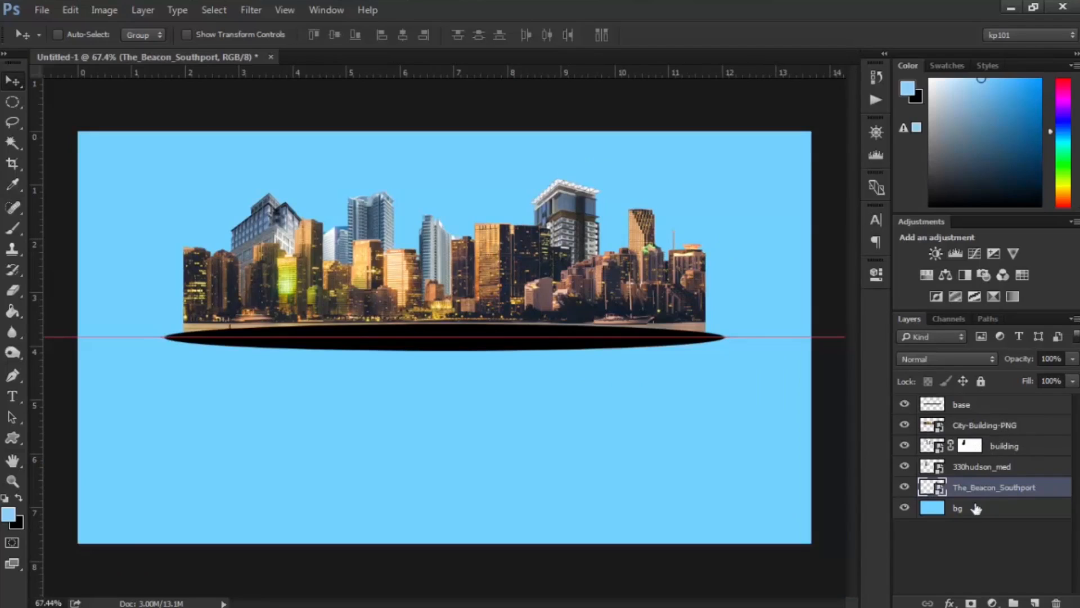
Group the four city image layers, name the group buildngs, and toggle its visibility to check its contents.
{"action": "left_click", "coordinate": [984, 428], "text": "shift"}
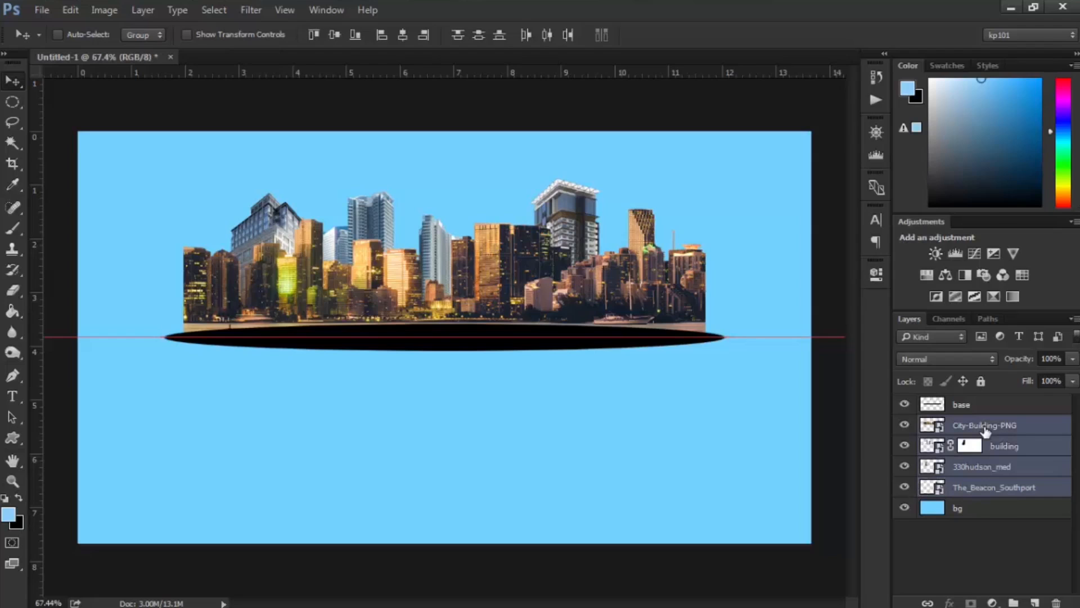
{"action": "key", "text": "ctrl+g"}
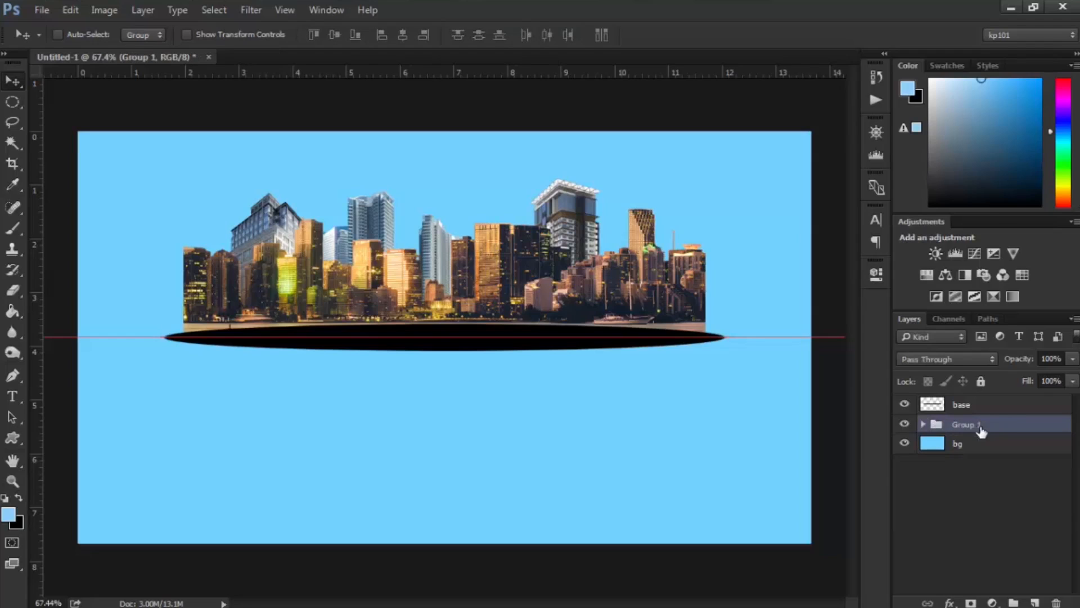
{"action": "double_click", "coordinate": [965, 424]}
{"action": "key", "text": "BackSpace"}
{"action": "type", "text": "b"}
{"action": "key", "text": "Return"}
{"action": "left_click", "coordinate": [904, 424]}
{"action": "left_click", "coordinate": [905, 425]}
{"action": "left_click", "coordinate": [905, 424]}
{"action": "left_click", "coordinate": [905, 424]}
Add a Gradient Map adjustment with the black-to-white preset above the buildngs group and clip it to that group.
{"action": "left_click", "coordinate": [1014, 297]}
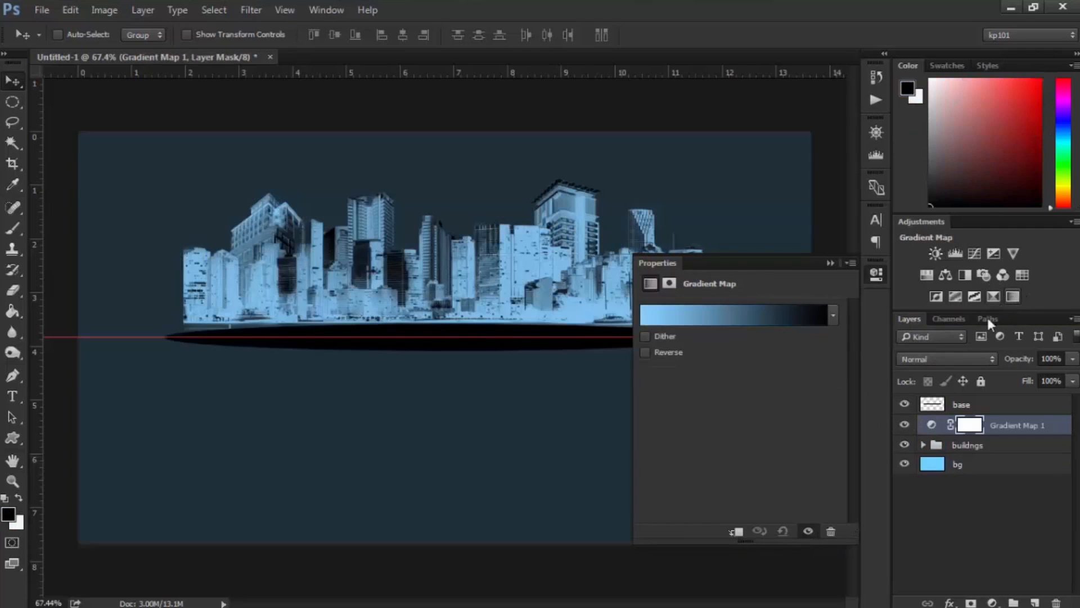
{"action": "left_click", "coordinate": [731, 318]}
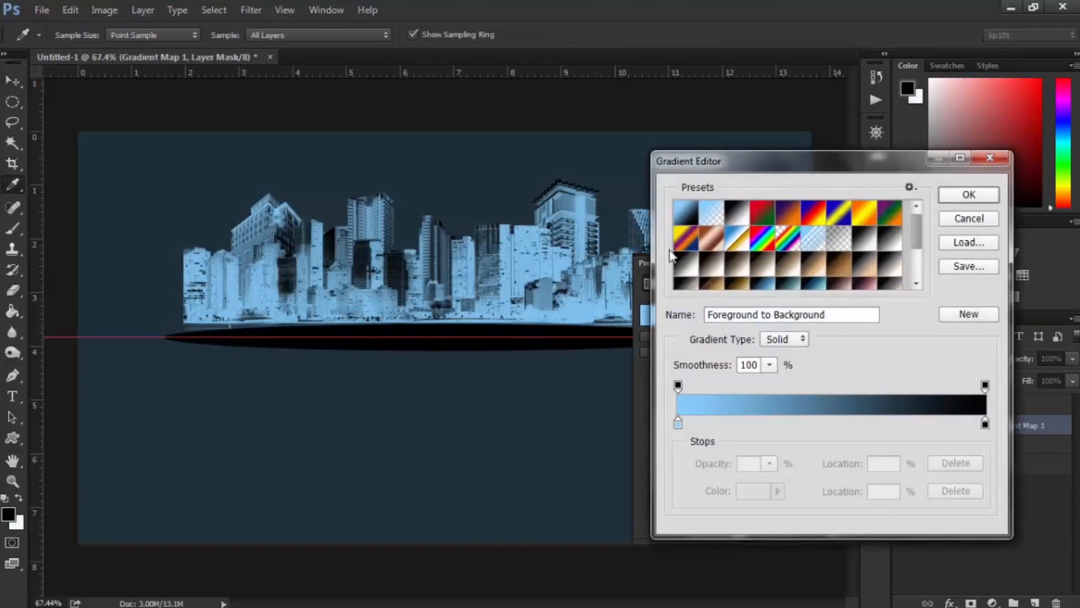
{"action": "left_click", "coordinate": [741, 217]}
{"action": "left_click", "coordinate": [965, 194]}
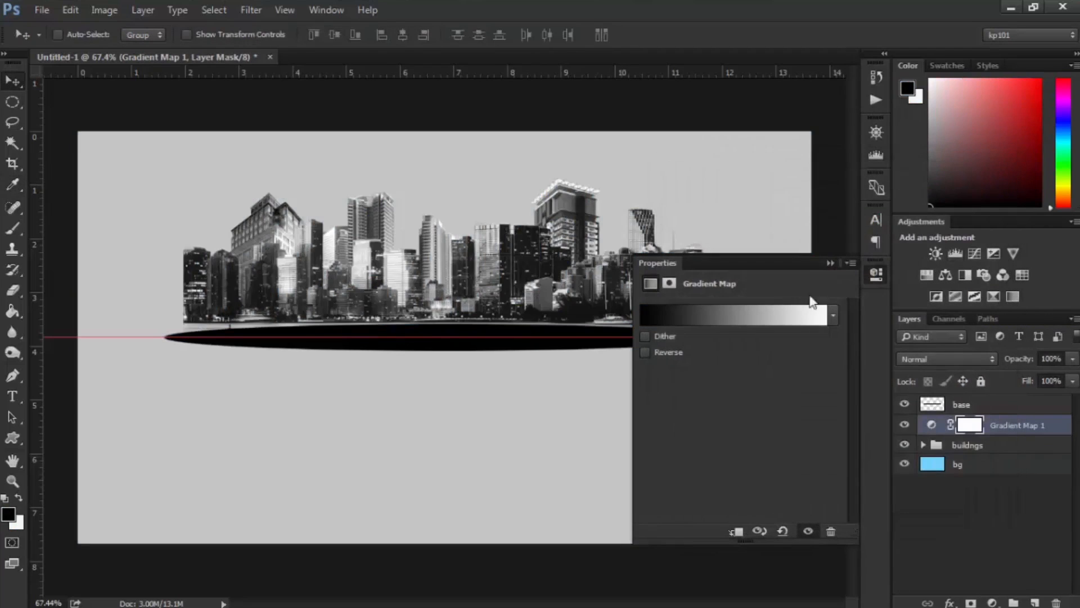
{"action": "left_click", "coordinate": [831, 263]}
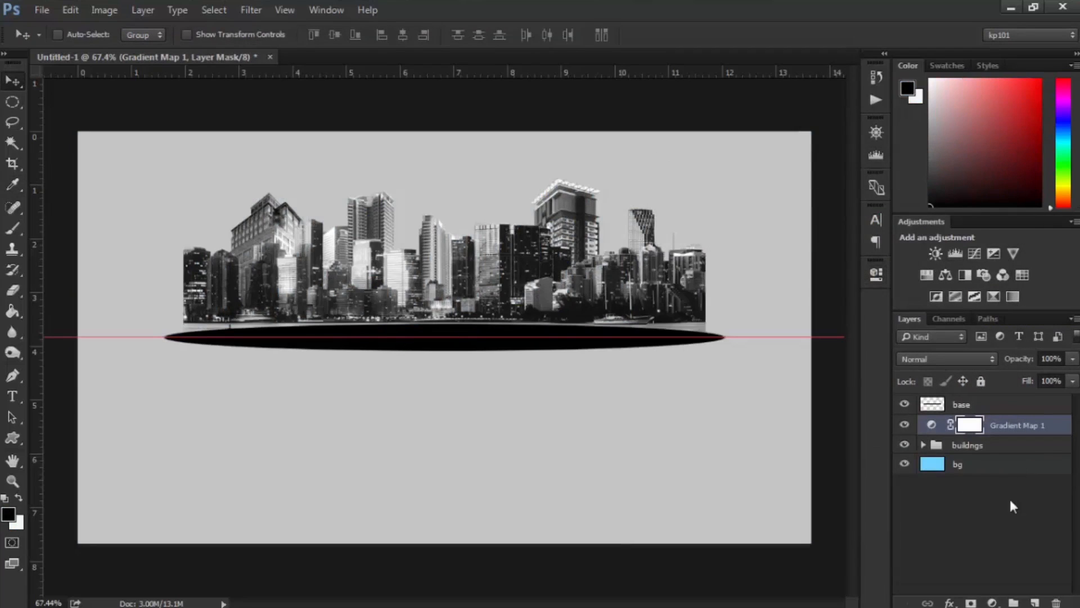
{"action": "left_click", "coordinate": [933, 432], "text": "alt"}
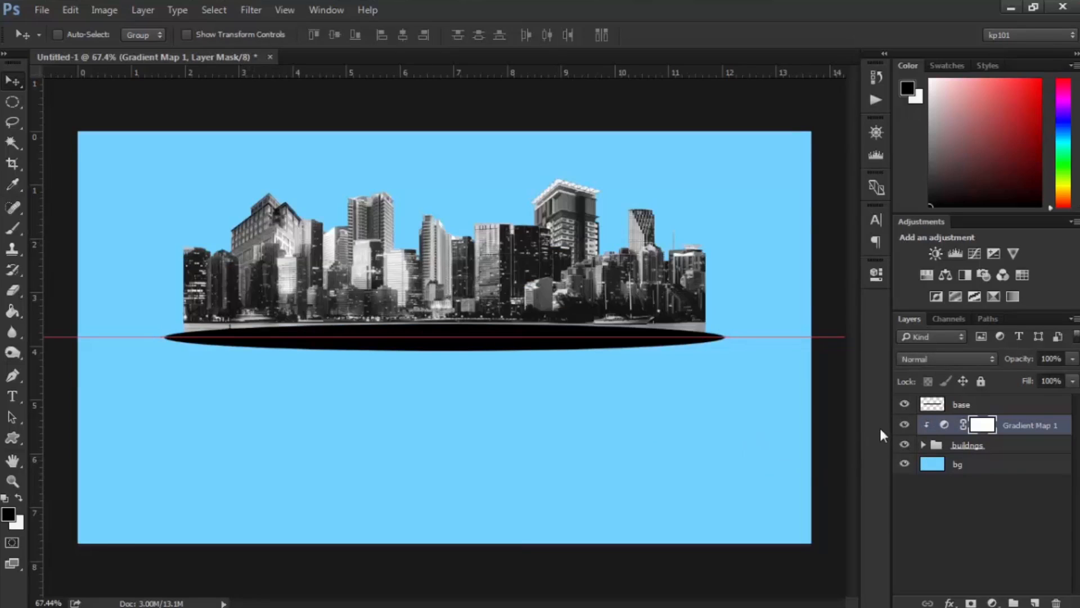
Add a Brightness/Contrast adjustment clipped to the buildngs group, with brightness at about -30 and the contrast raised.
{"action": "left_click", "coordinate": [936, 253]}
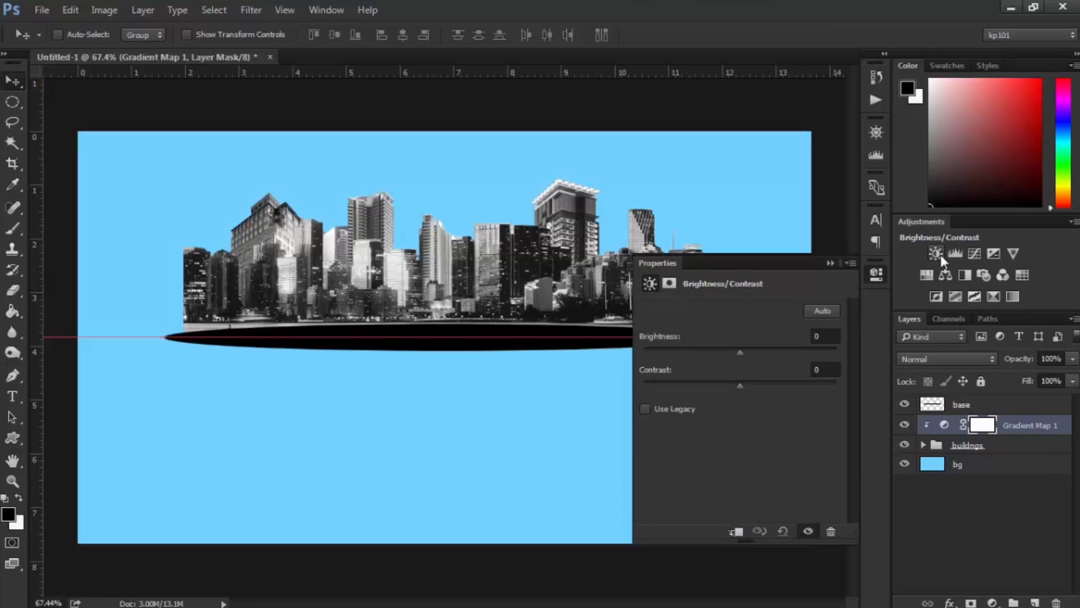
{"action": "left_click_drag", "start_coordinate": [738, 353], "coordinate": [721, 353]}
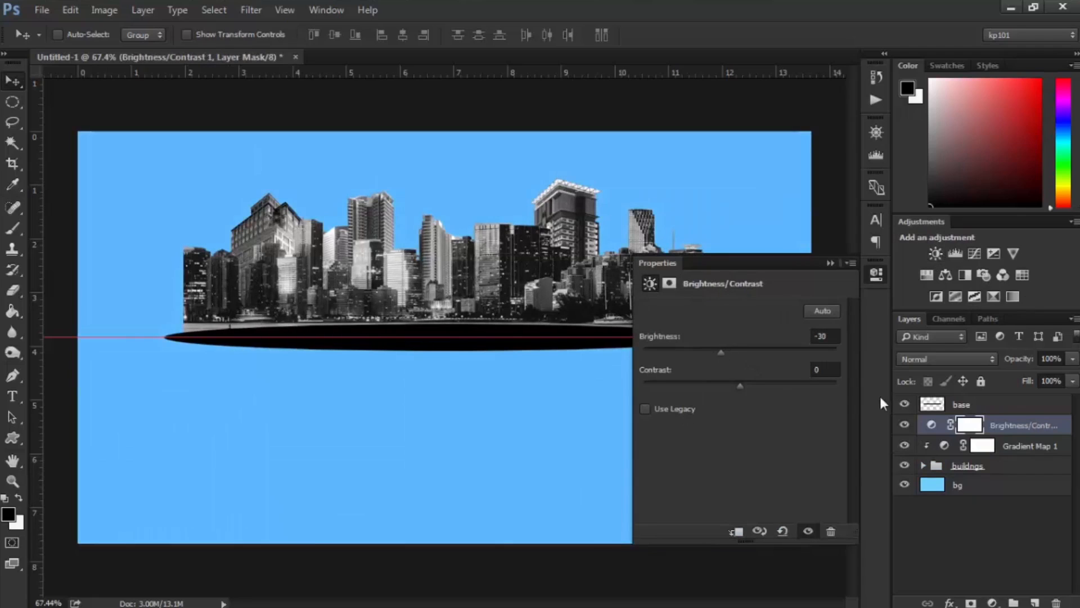
{"action": "left_click", "coordinate": [941, 435], "text": "alt"}
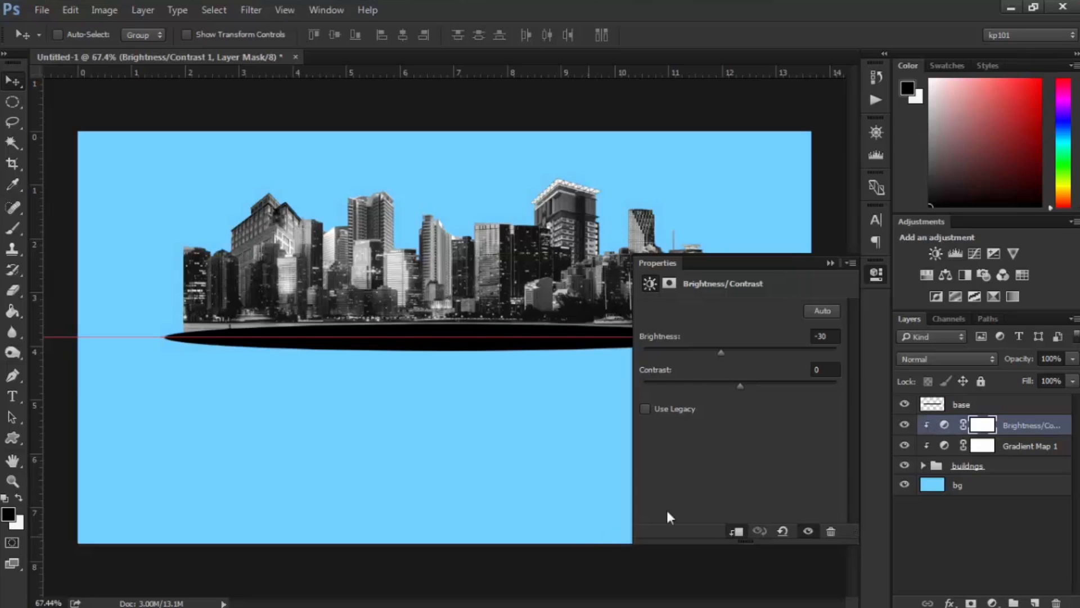
{"action": "mouse_move", "coordinate": [723, 358]}
{"action": "left_mouse_down"}
{"action": "mouse_move", "coordinate": [757, 356]}
{"action": "mouse_move", "coordinate": [721, 358]}
{"action": "left_mouse_up"}
{"action": "left_click", "coordinate": [759, 388]}
{"action": "left_click_drag", "start_coordinate": [770, 397], "coordinate": [773, 396]}
{"action": "left_click", "coordinate": [831, 263]}
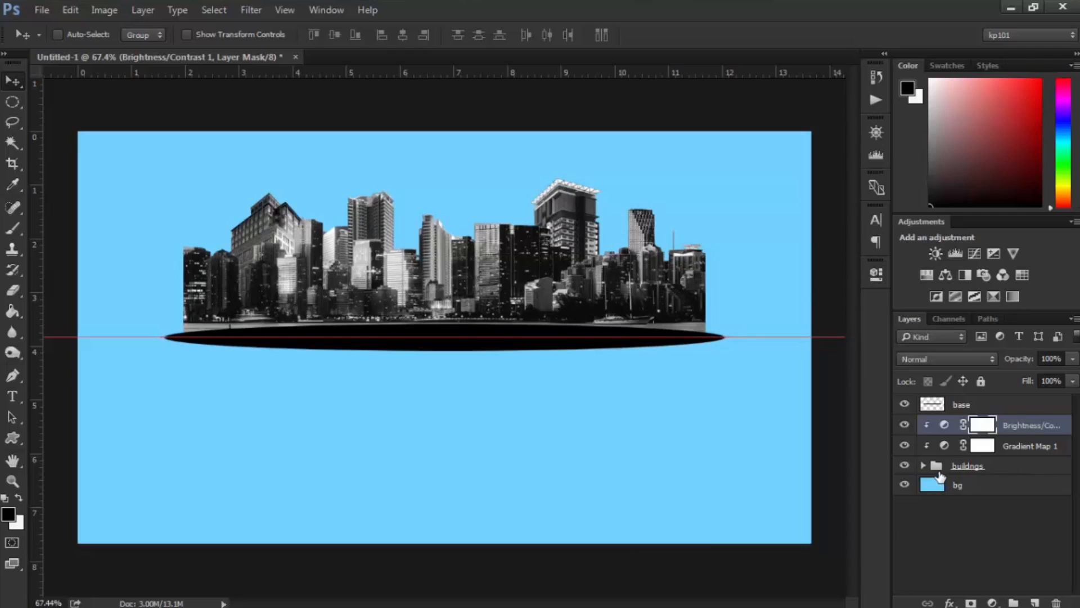
Group the buildngs group with its two clipped adjustments, name it final builng, and toggle its visibility to check its contents.
{"action": "left_click", "coordinate": [992, 467]}
{"action": "left_click", "coordinate": [1013, 429], "text": "shift"}
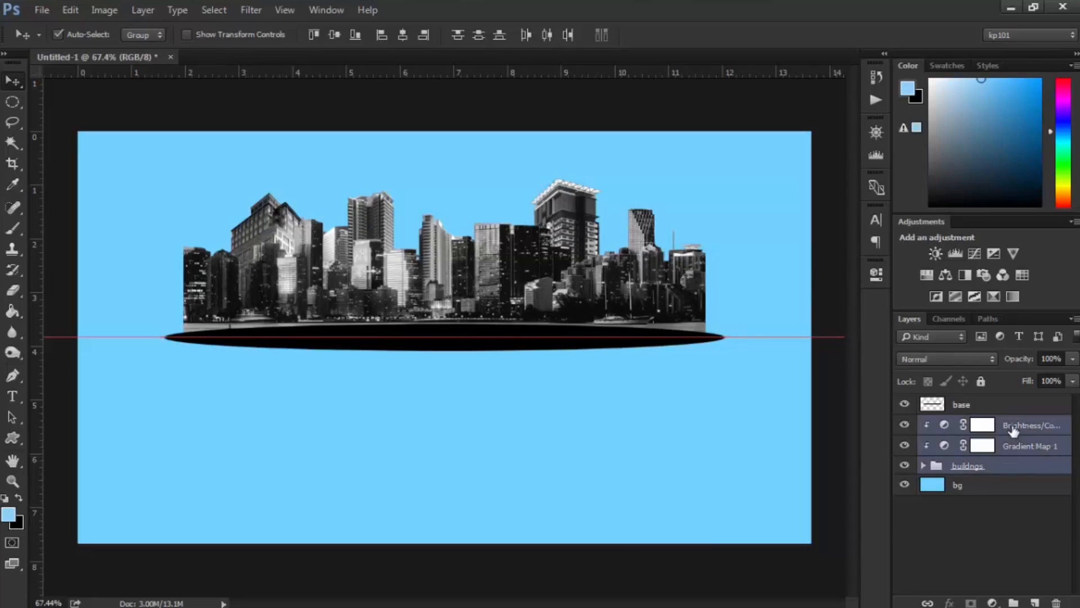
{"action": "key", "text": "ctrl+g"}
{"action": "double_click", "coordinate": [964, 425]}
{"action": "type", "text": "final bu"}
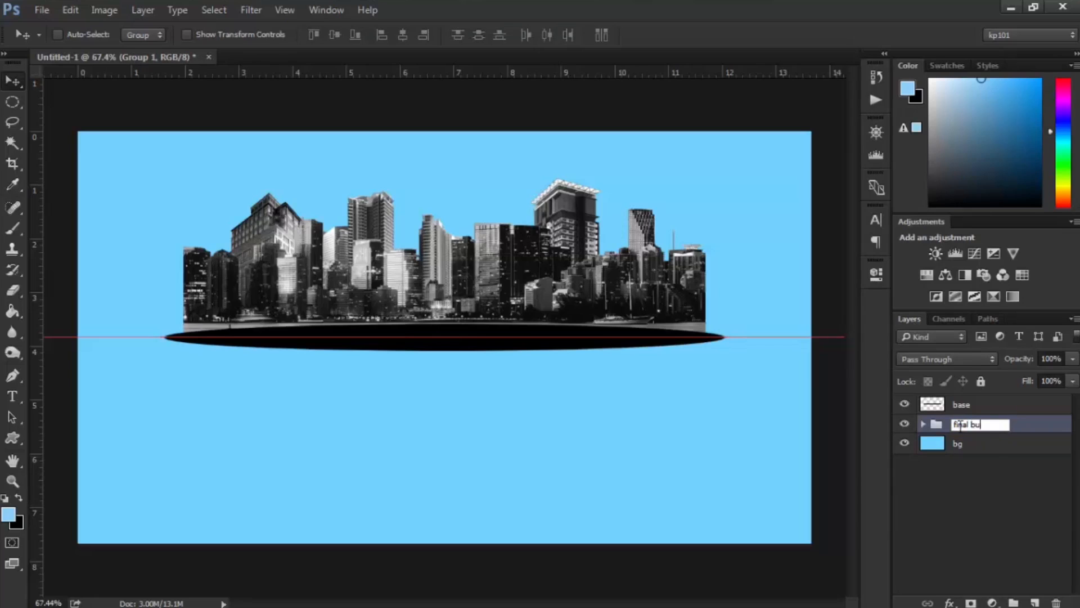
{"action": "type", "text": "ilng"}
{"action": "key", "text": "Return"}
{"action": "left_click", "coordinate": [905, 424]}
{"action": "left_click", "coordinate": [905, 424]}
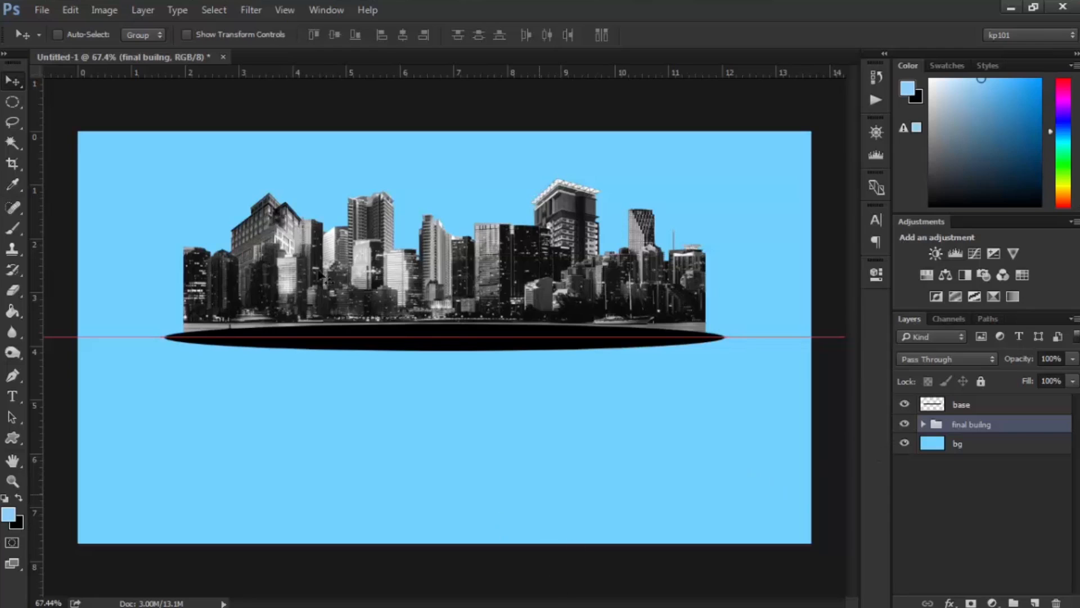
Place the Document tree image upside down, scaled to about 30%, with its trunk hanging beneath the left end of the elliptical base.
{"action": "left_click", "coordinate": [65, 11]}
{"action": "left_click_drag", "start_coordinate": [521, 130], "coordinate": [635, 479]}
{"action": "left_click_drag", "start_coordinate": [614, 543], "coordinate": [552, 447]}
{"action": "left_click_drag", "start_coordinate": [607, 240], "coordinate": [310, 483]}
{"action": "left_click_drag", "start_coordinate": [462, 269], "coordinate": [237, 379]}
{"action": "left_click_drag", "start_coordinate": [320, 572], "coordinate": [282, 517]}
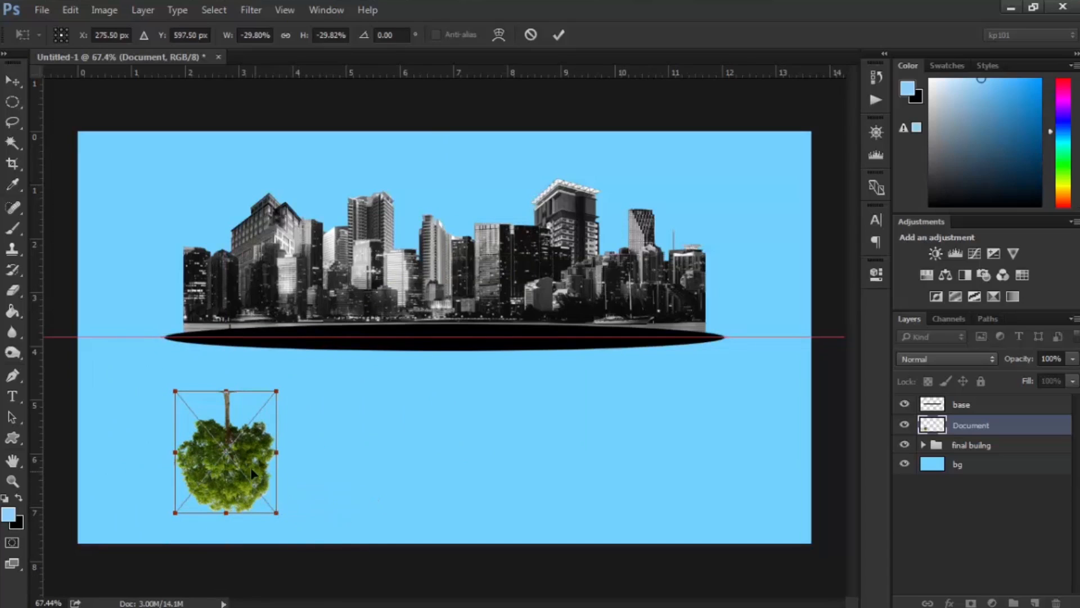
{"action": "left_click_drag", "start_coordinate": [251, 467], "coordinate": [262, 413]}
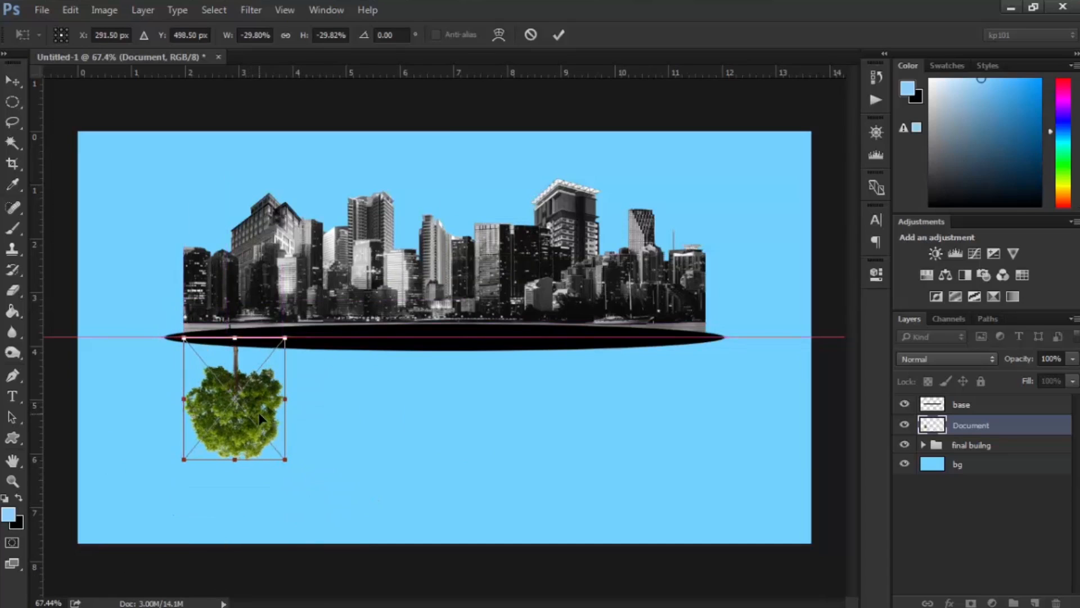
{"action": "left_click", "coordinate": [558, 34]}
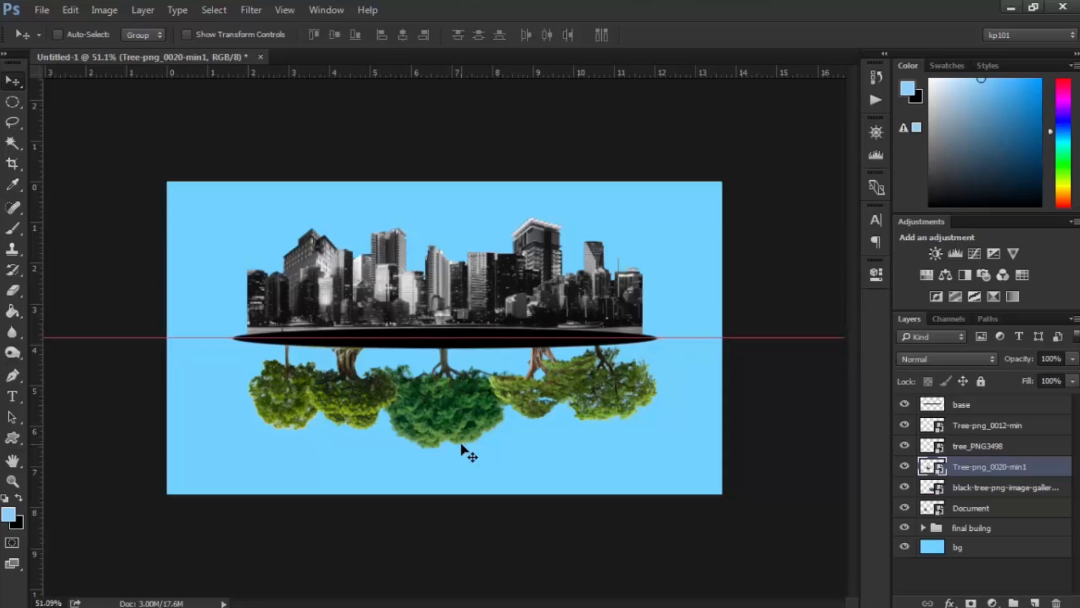
Group the five tree layers, from Document up to Tree-png_0012-min, and name the group trees.
{"action": "left_click", "coordinate": [993, 509]}
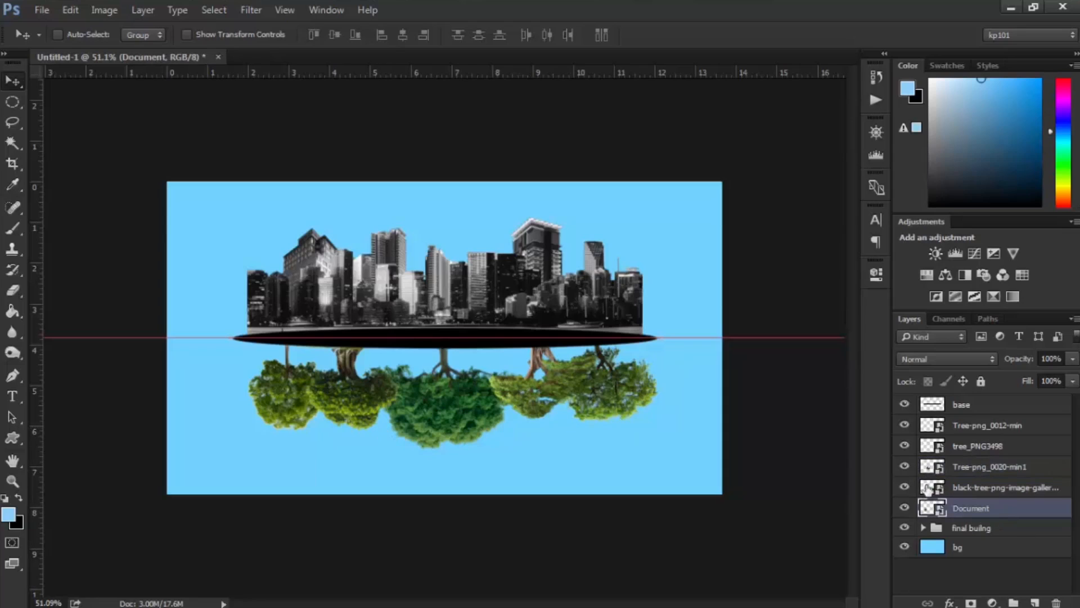
{"action": "left_click", "coordinate": [975, 429], "text": "shift"}
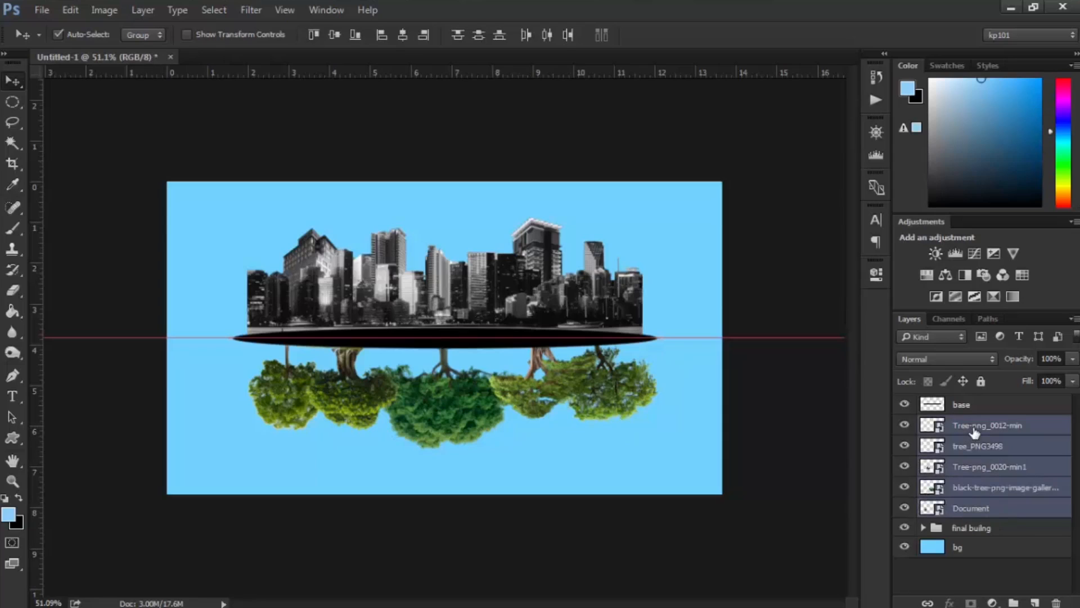
{"action": "key", "text": "ctrl+g"}
{"action": "double_click", "coordinate": [967, 425]}
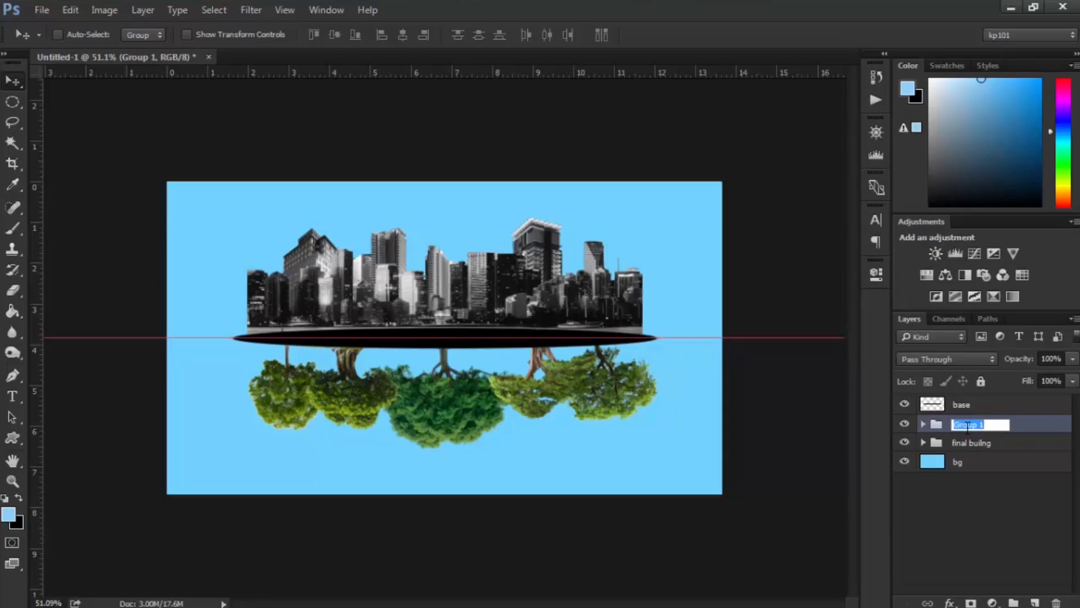
{"action": "key", "text": "BackSpace"}
{"action": "type", "text": "trees"}
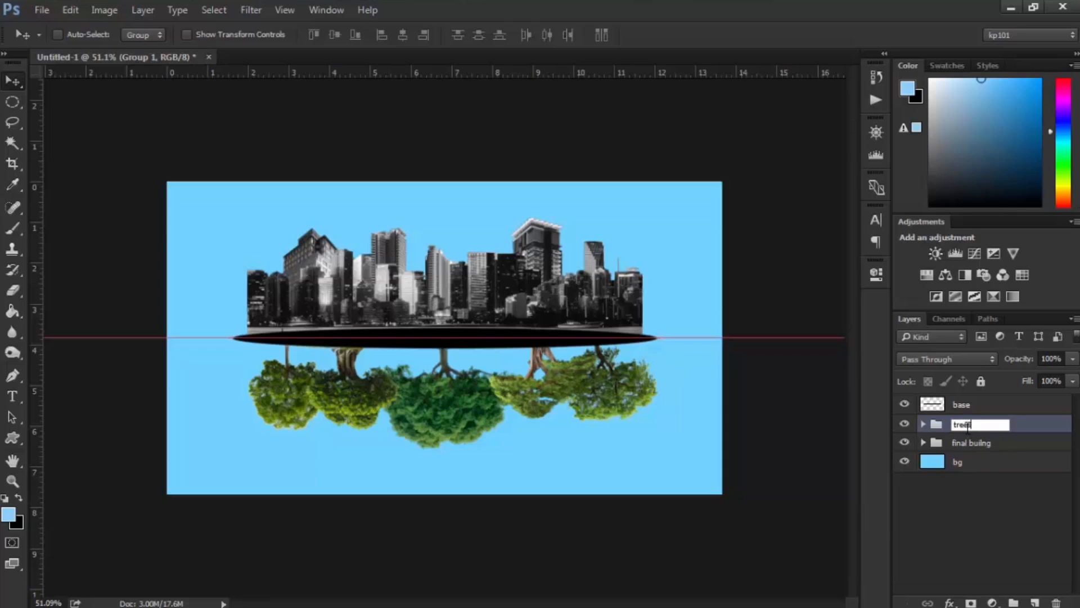
{"action": "key", "text": "Return"}
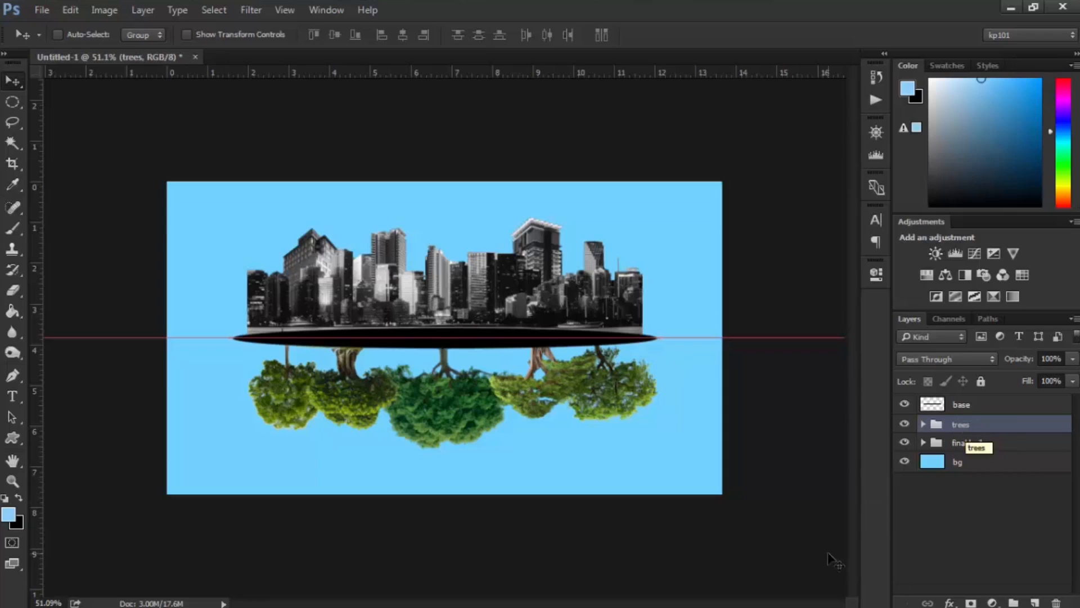
Add a Gradient Map adjustment with the Black, White preset above the trees group and clip it to that group.
{"action": "left_click", "coordinate": [1013, 297]}
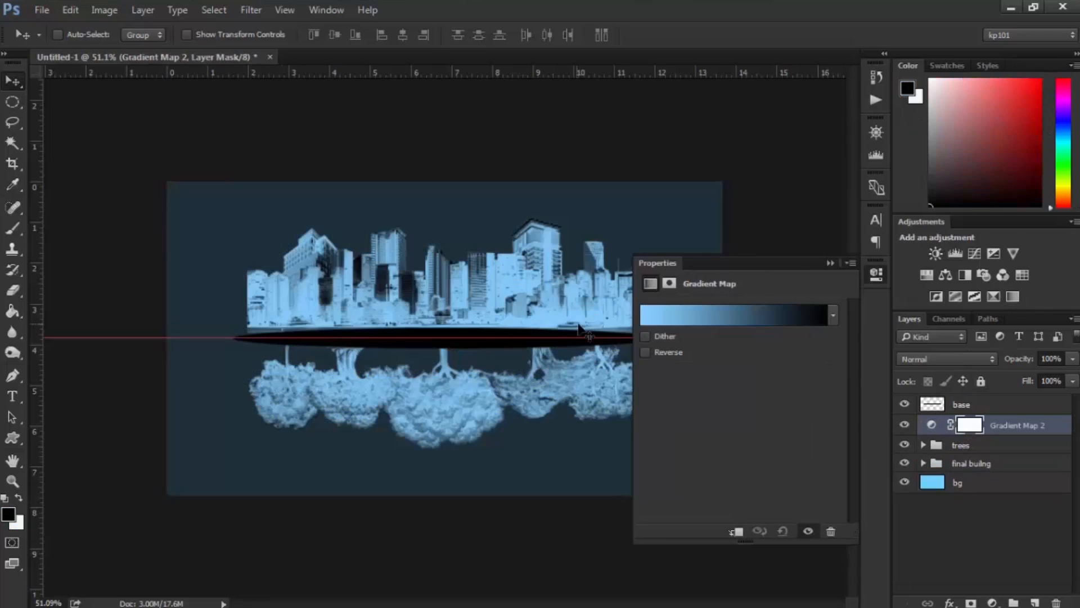
{"action": "left_click", "coordinate": [698, 309]}
{"action": "left_click", "coordinate": [738, 213]}
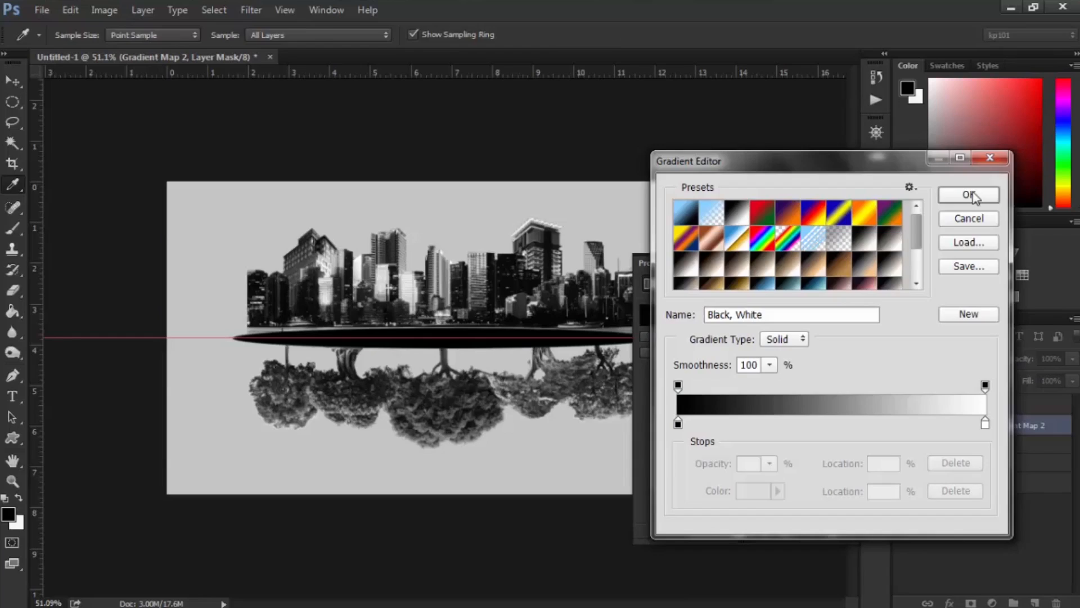
{"action": "left_click", "coordinate": [969, 194]}
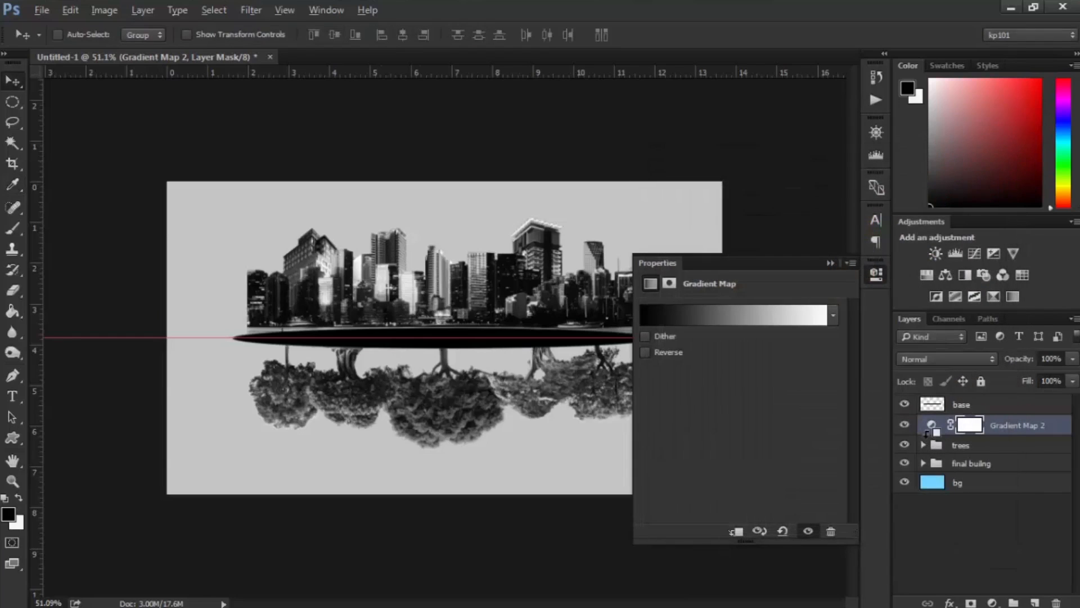
{"action": "left_click", "coordinate": [924, 445]}
{"action": "left_click", "coordinate": [923, 445]}
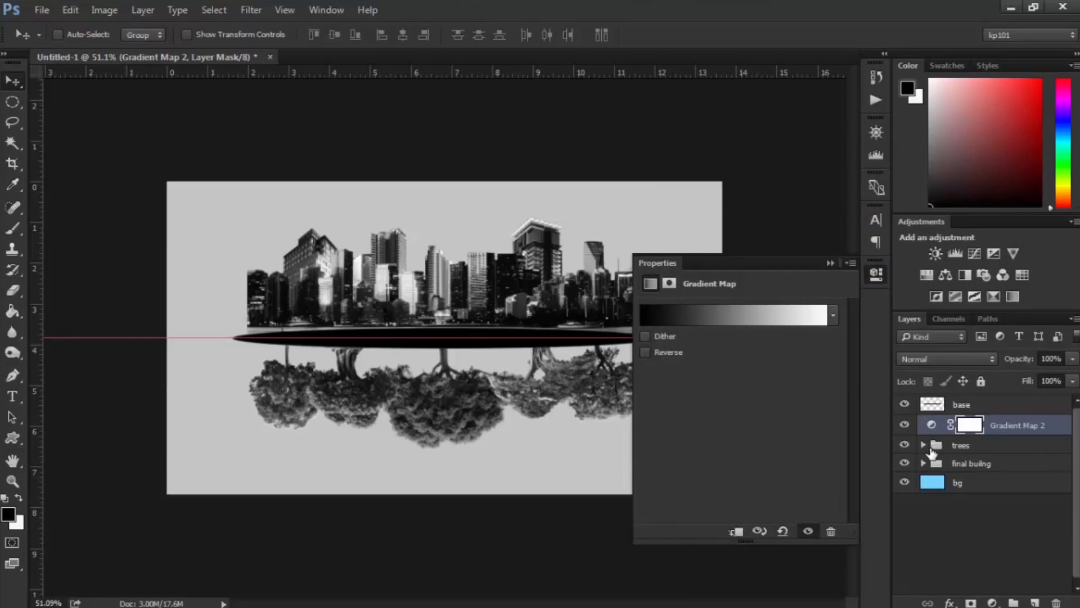
{"action": "left_click", "coordinate": [928, 433], "text": "alt"}
{"action": "left_click", "coordinate": [830, 263]}
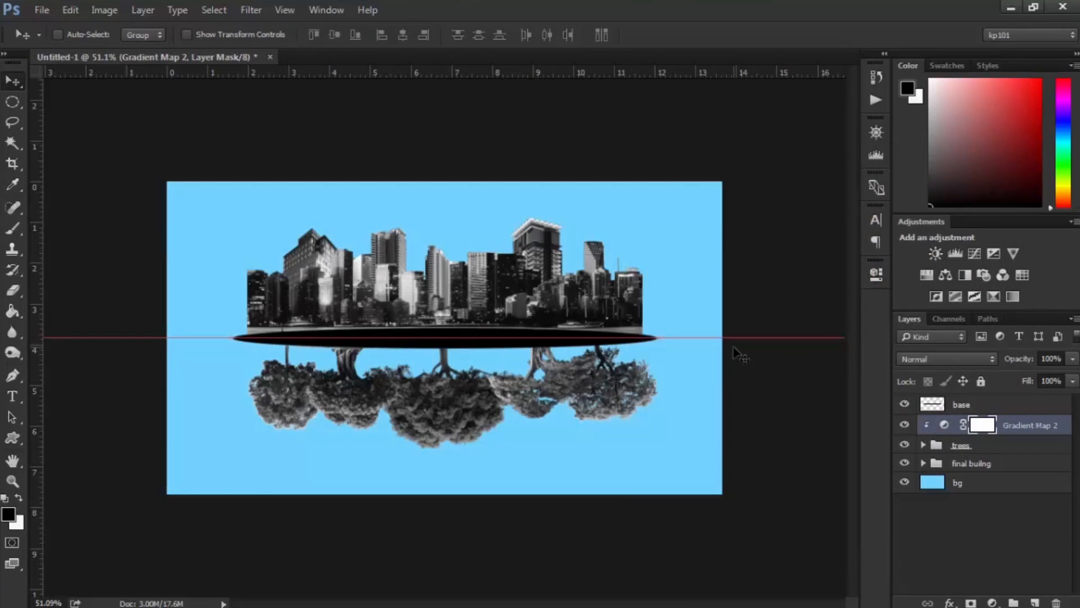
Compare the trees with and without the Gradient Map, and lower that adjustment's opacity to 83%.
{"action": "left_click", "coordinate": [905, 424]}
{"action": "left_click", "coordinate": [904, 425]}
{"action": "left_click", "coordinate": [979, 445]}
{"action": "left_click", "coordinate": [1028, 428], "text": "ctrl"}
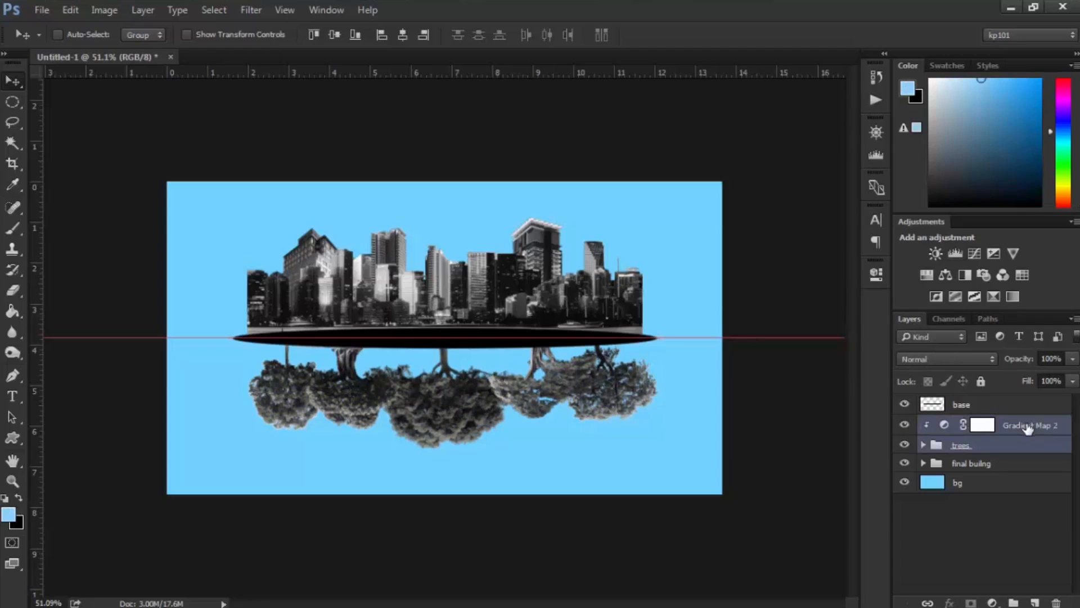
{"action": "left_click", "coordinate": [996, 426]}
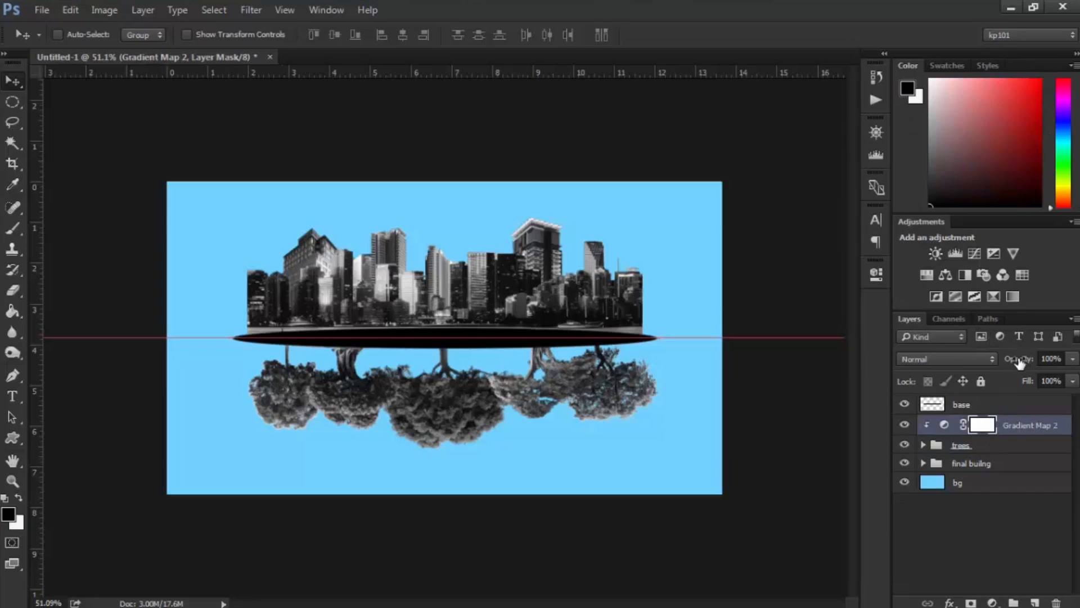
{"action": "left_click_drag", "start_coordinate": [1019, 363], "coordinate": [1000, 367]}
Open tutorial.jpg from the desktop to examine the tree colouring in the reference composite, and return to Photoshop.
{"action": "left_click", "coordinate": [1010, 8]}
{"action": "left_click", "coordinate": [1011, 8]}
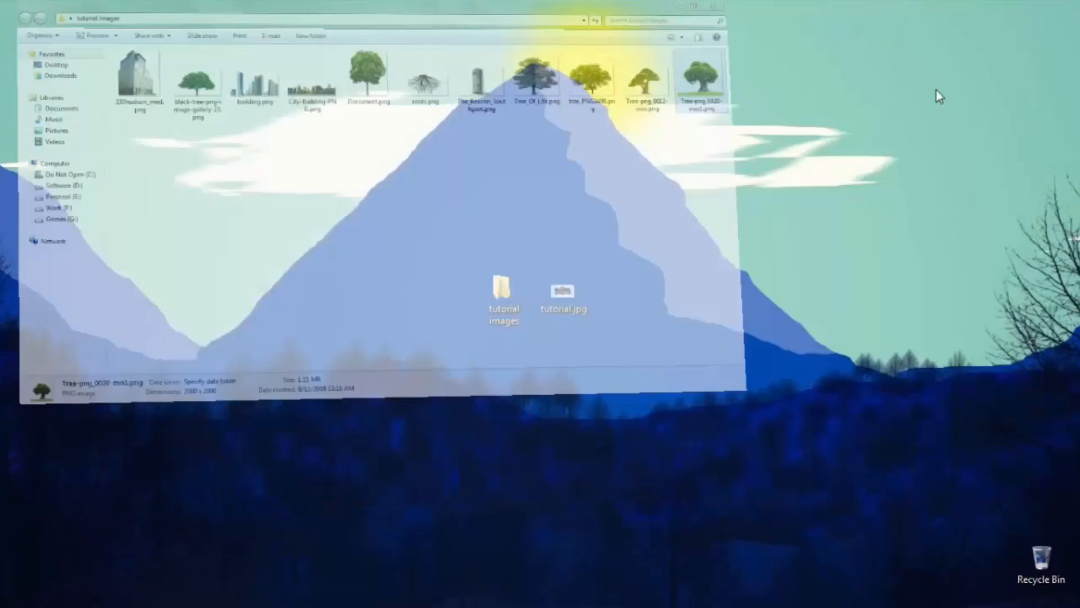
{"action": "double_click", "coordinate": [562, 291]}
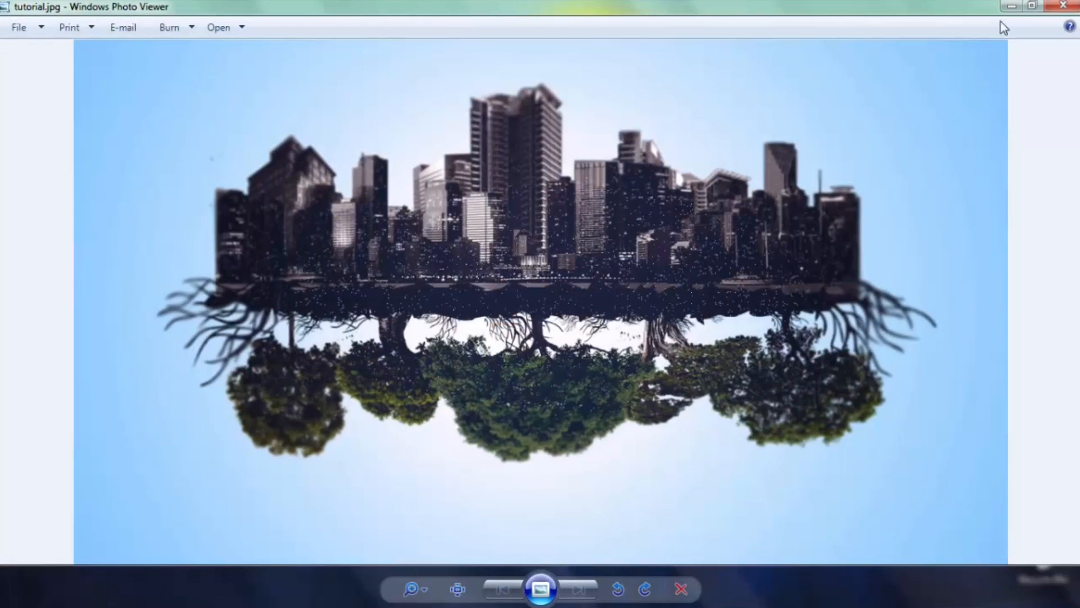
{"action": "left_click", "coordinate": [1011, 6]}
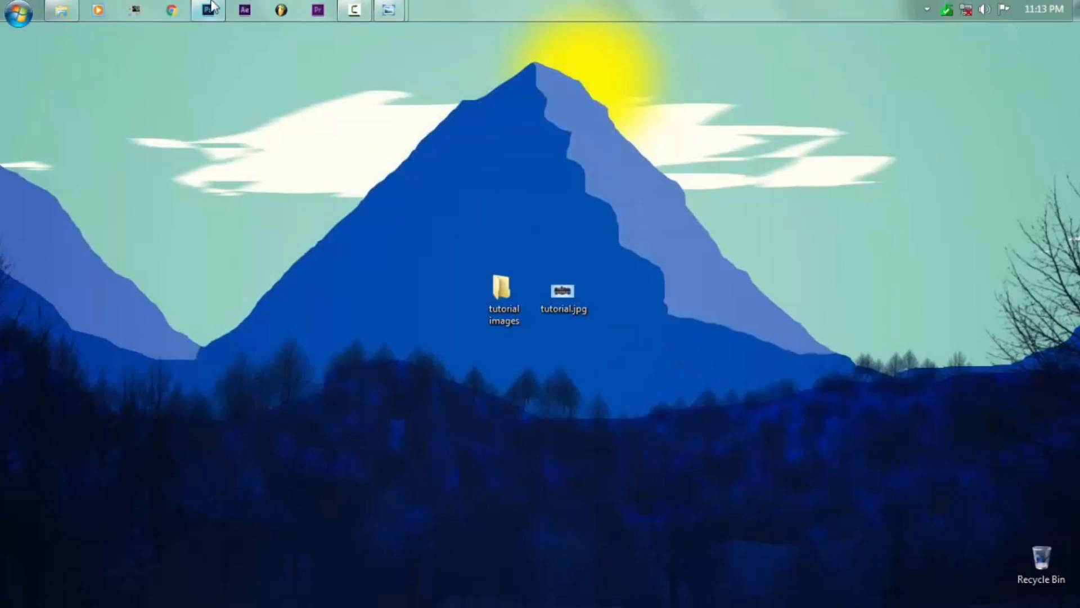
{"action": "left_click", "coordinate": [235, 84]}
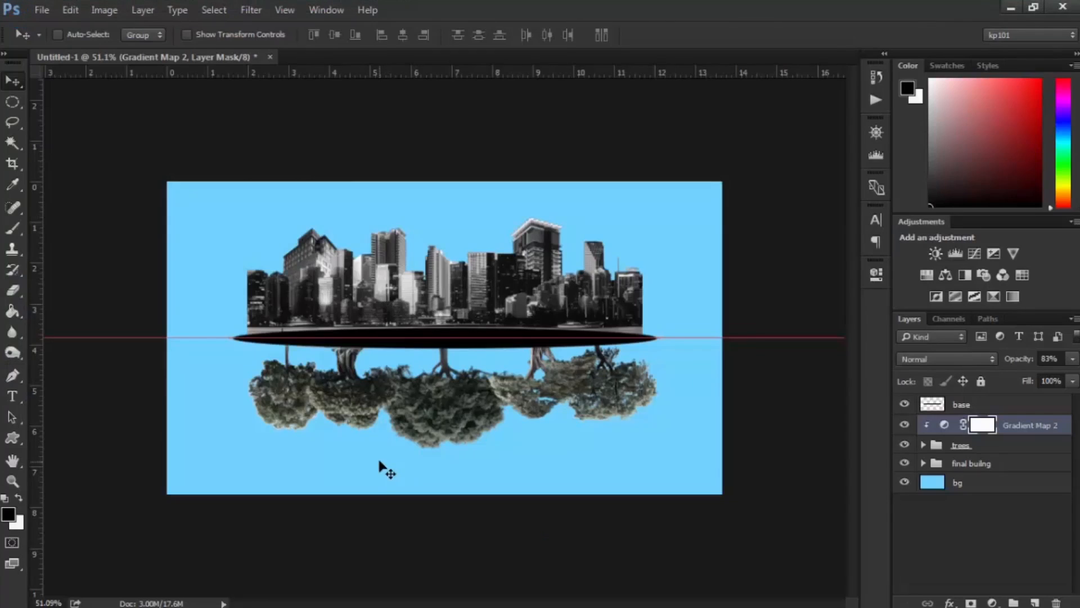
Lower the opacity of the trees' Gradient Map adjustment to 53%.
{"action": "scroll", "coordinate": [572, 456], "scroll_direction": "up", "scroll_amount": 3}
{"action": "left_click_drag", "start_coordinate": [1018, 360], "coordinate": [987, 363]}
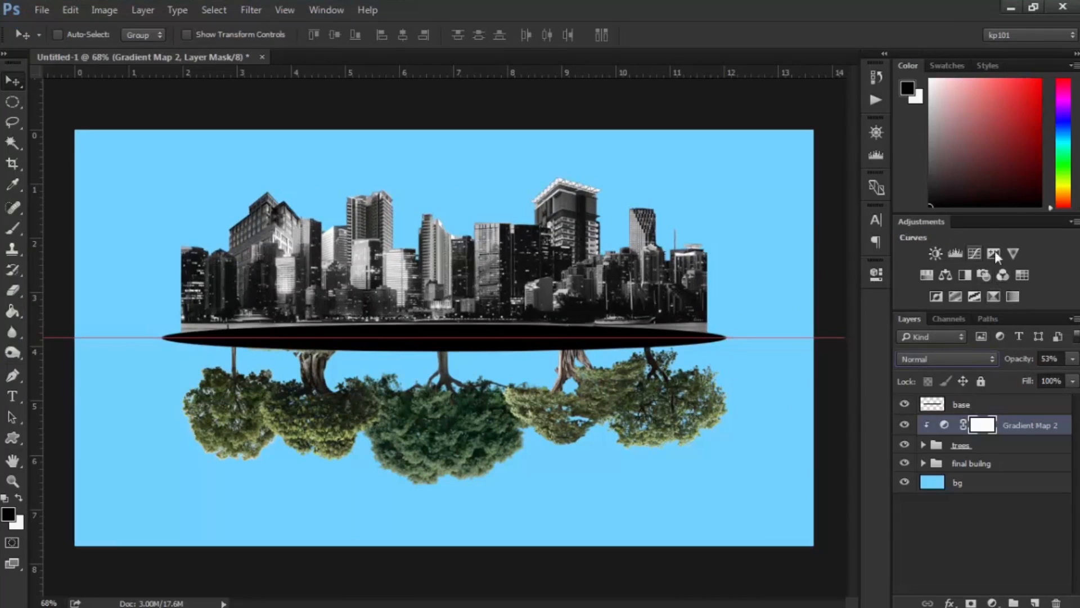
Add a Vibrance adjustment clipped to the trees group, with vibrance at +36 and the saturation slightly adjusted.
{"action": "left_click", "coordinate": [1010, 256]}
{"action": "left_click", "coordinate": [1011, 253]}
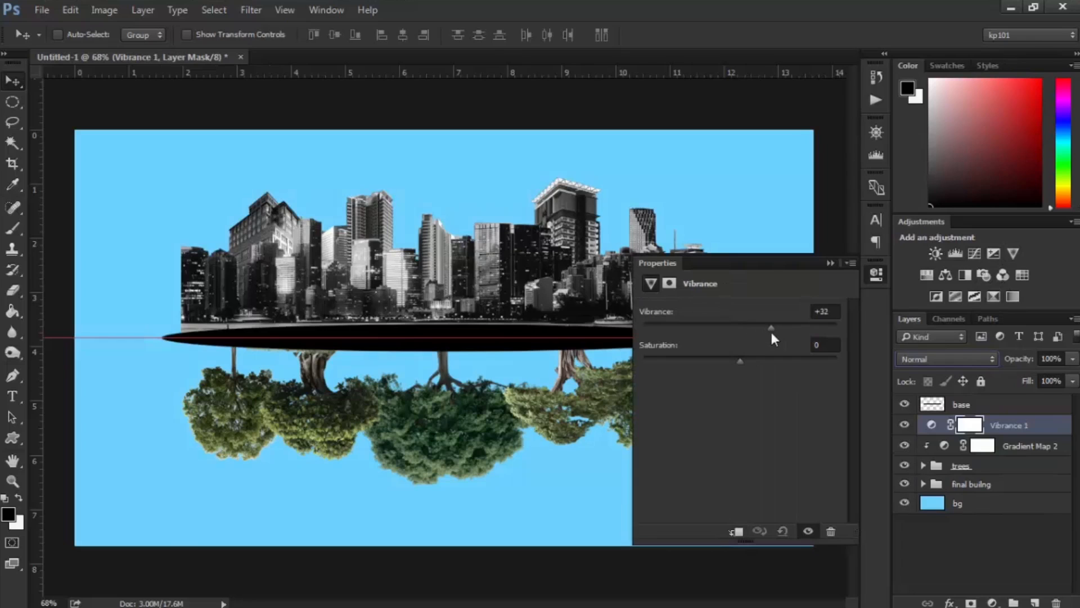
{"action": "left_click", "coordinate": [774, 334]}
{"action": "left_click", "coordinate": [745, 360]}
{"action": "mouse_move", "coordinate": [752, 365]}
{"action": "left_mouse_down"}
{"action": "mouse_move", "coordinate": [722, 361]}
{"action": "mouse_move", "coordinate": [731, 365]}
{"action": "left_mouse_up"}
{"action": "left_click", "coordinate": [927, 433], "text": "alt"}
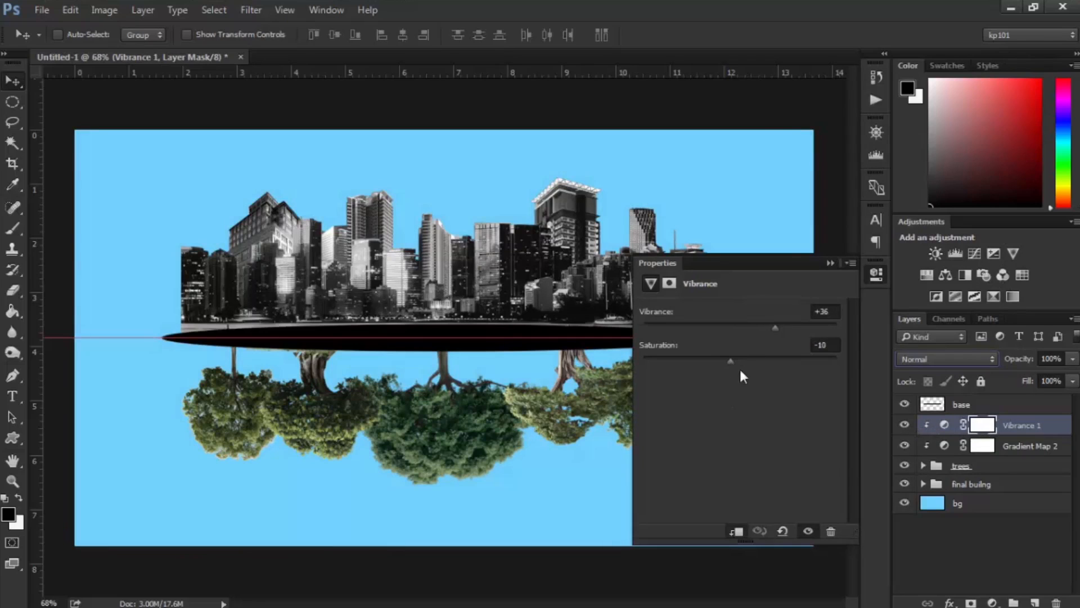
{"action": "mouse_move", "coordinate": [739, 361]}
{"action": "left_mouse_down"}
{"action": "mouse_move", "coordinate": [718, 362]}
{"action": "mouse_move", "coordinate": [751, 364]}
{"action": "mouse_move", "coordinate": [719, 364]}
{"action": "mouse_move", "coordinate": [758, 375]}
{"action": "mouse_move", "coordinate": [746, 377]}
{"action": "left_mouse_up"}
{"action": "left_click", "coordinate": [829, 263]}
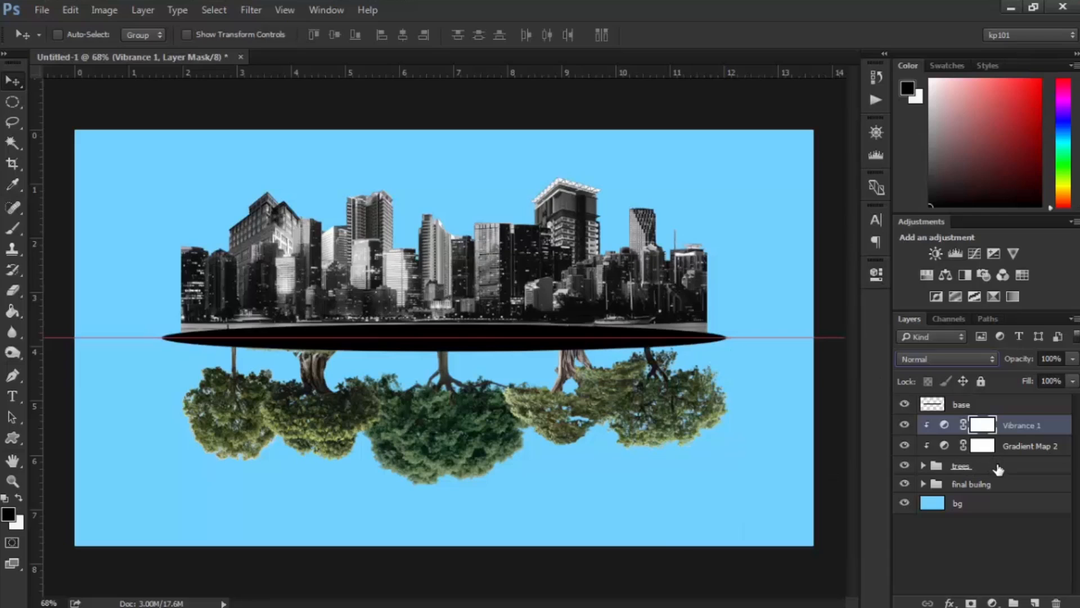
Set the opacity of the trees' Gradient Map adjustment to 100% and take the Brush tool for painting on its mask.
{"action": "left_click", "coordinate": [998, 469], "text": "shift"}
{"action": "left_click", "coordinate": [1016, 447]}
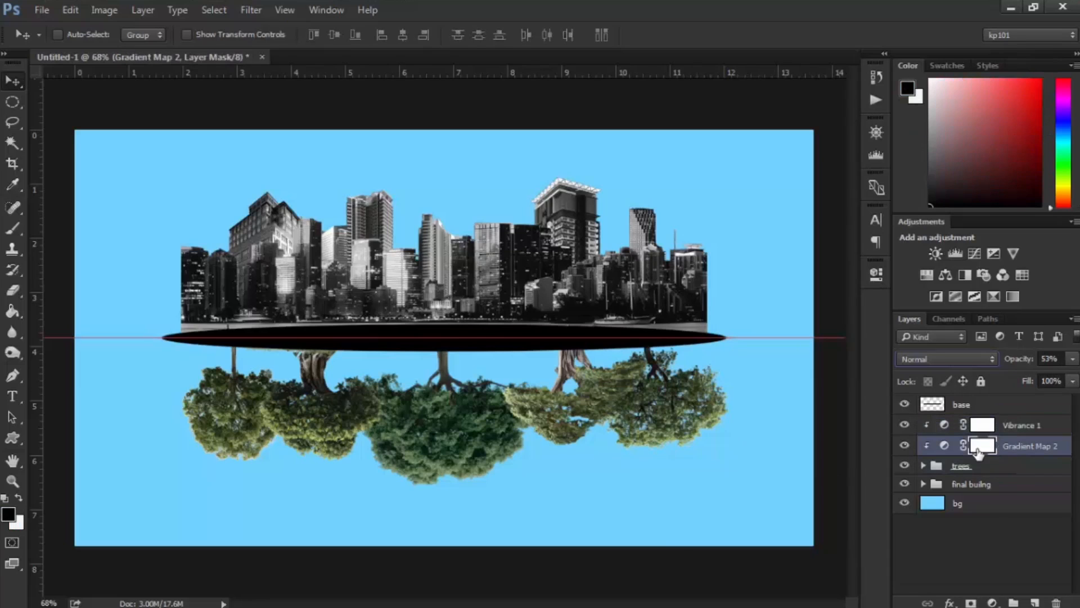
{"action": "key", "text": "0"}
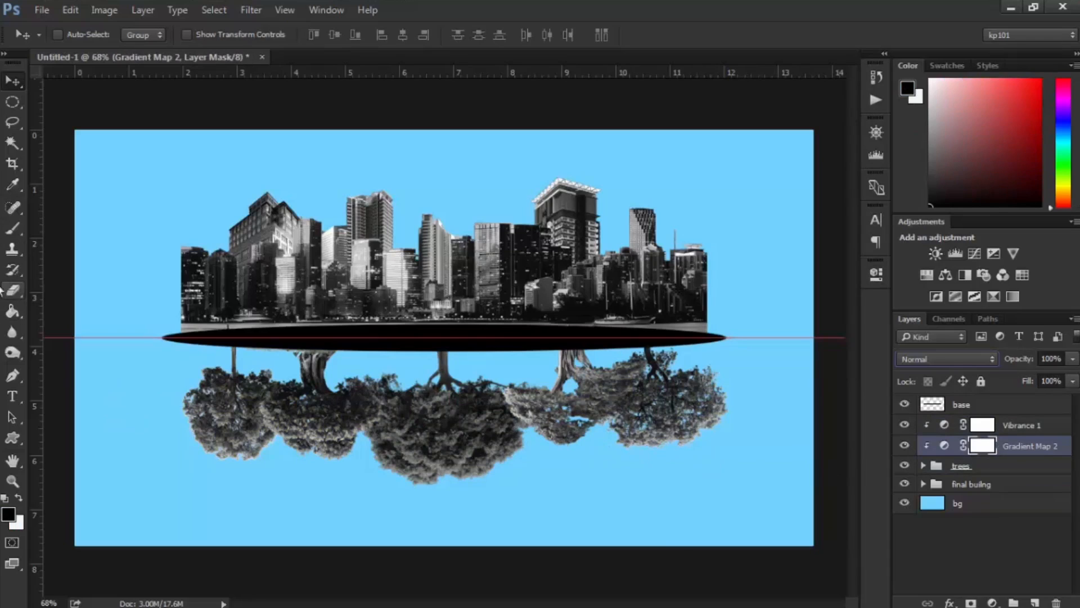
{"action": "left_click", "coordinate": [13, 228]}
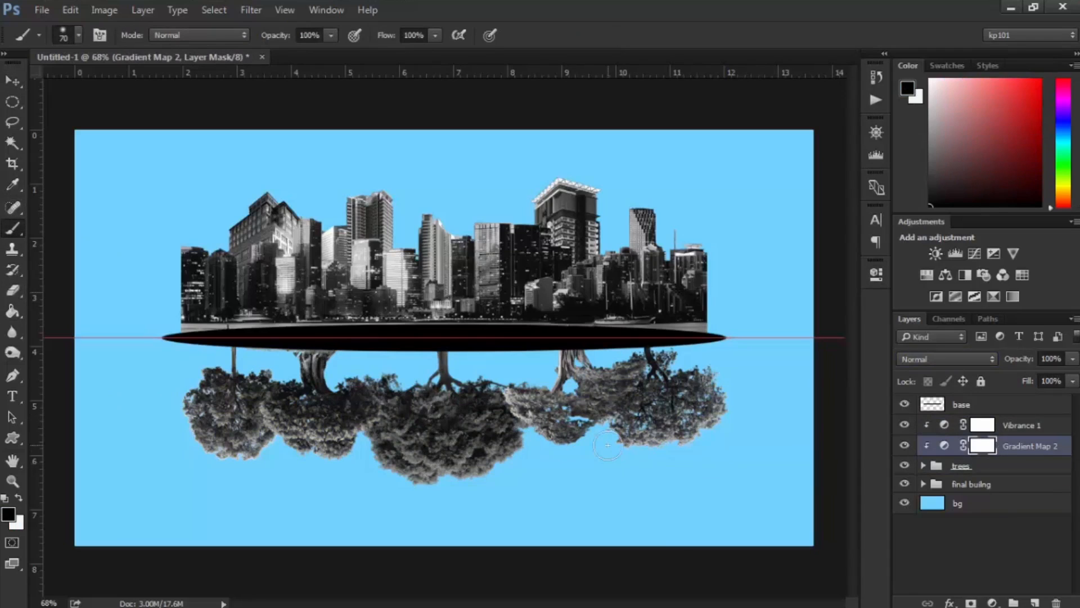
Try black test strokes over the central tree on the Gradient Map mask at full and reduced brush opacity, and undo them.
{"action": "mouse_move", "coordinate": [431, 434]}
{"action": "left_mouse_down"}
{"action": "mouse_move", "coordinate": [485, 427]}
{"action": "mouse_move", "coordinate": [446, 443]}
{"action": "left_mouse_up"}
{"action": "key", "text": "ctrl+z"}
{"action": "key", "text": "4"}
{"action": "key", "text": "6"}
{"action": "key", "text": "5"}
{"action": "mouse_move", "coordinate": [444, 442]}
{"action": "left_mouse_down"}
{"action": "mouse_move", "coordinate": [436, 447]}
{"action": "mouse_move", "coordinate": [450, 453]}
{"action": "mouse_move", "coordinate": [437, 460]}
{"action": "left_mouse_up"}
{"action": "key", "text": "ctrl+z"}
Paint black at 30% brush opacity over the tree crowns on the Gradient Map mask to partly restore their green.
{"action": "key", "text": "3"}
{"action": "mouse_move", "coordinate": [426, 422]}
{"action": "left_mouse_down"}
{"action": "mouse_move", "coordinate": [377, 438]}
{"action": "mouse_move", "coordinate": [415, 424]}
{"action": "mouse_move", "coordinate": [487, 455]}
{"action": "mouse_move", "coordinate": [432, 471]}
{"action": "mouse_move", "coordinate": [476, 436]}
{"action": "mouse_move", "coordinate": [442, 407]}
{"action": "mouse_move", "coordinate": [508, 408]}
{"action": "mouse_move", "coordinate": [308, 406]}
{"action": "mouse_move", "coordinate": [337, 404]}
{"action": "mouse_move", "coordinate": [338, 417]}
{"action": "mouse_move", "coordinate": [305, 430]}
{"action": "mouse_move", "coordinate": [325, 436]}
{"action": "mouse_move", "coordinate": [288, 428]}
{"action": "mouse_move", "coordinate": [328, 452]}
{"action": "mouse_move", "coordinate": [273, 417]}
{"action": "mouse_move", "coordinate": [277, 406]}
{"action": "mouse_move", "coordinate": [340, 446]}
{"action": "mouse_move", "coordinate": [258, 404]}
{"action": "mouse_move", "coordinate": [250, 415]}
{"action": "mouse_move", "coordinate": [283, 397]}
{"action": "mouse_move", "coordinate": [237, 390]}
{"action": "mouse_move", "coordinate": [212, 426]}
{"action": "mouse_move", "coordinate": [202, 416]}
{"action": "mouse_move", "coordinate": [208, 390]}
{"action": "mouse_move", "coordinate": [208, 447]}
{"action": "mouse_move", "coordinate": [252, 444]}
{"action": "mouse_move", "coordinate": [229, 446]}
{"action": "mouse_move", "coordinate": [248, 450]}
{"action": "mouse_move", "coordinate": [218, 407]}
{"action": "mouse_move", "coordinate": [227, 442]}
{"action": "left_mouse_up"}
{"action": "mouse_move", "coordinate": [468, 448]}
{"action": "left_mouse_down"}
{"action": "mouse_move", "coordinate": [528, 433]}
{"action": "mouse_move", "coordinate": [553, 409]}
{"action": "mouse_move", "coordinate": [636, 398]}
{"action": "mouse_move", "coordinate": [579, 416]}
{"action": "mouse_move", "coordinate": [647, 388]}
{"action": "mouse_move", "coordinate": [578, 424]}
{"action": "mouse_move", "coordinate": [630, 377]}
{"action": "mouse_move", "coordinate": [614, 374]}
{"action": "mouse_move", "coordinate": [638, 377]}
{"action": "mouse_move", "coordinate": [555, 436]}
{"action": "mouse_move", "coordinate": [688, 429]}
{"action": "mouse_move", "coordinate": [707, 417]}
{"action": "mouse_move", "coordinate": [666, 390]}
{"action": "mouse_move", "coordinate": [612, 420]}
{"action": "mouse_move", "coordinate": [682, 379]}
{"action": "mouse_move", "coordinate": [721, 407]}
{"action": "mouse_move", "coordinate": [464, 446]}
{"action": "mouse_move", "coordinate": [314, 416]}
{"action": "mouse_move", "coordinate": [383, 400]}
{"action": "mouse_move", "coordinate": [363, 386]}
{"action": "mouse_move", "coordinate": [379, 397]}
{"action": "mouse_move", "coordinate": [513, 404]}
{"action": "mouse_move", "coordinate": [471, 382]}
{"action": "mouse_move", "coordinate": [347, 429]}
{"action": "mouse_move", "coordinate": [233, 385]}
{"action": "mouse_move", "coordinate": [263, 383]}
{"action": "mouse_move", "coordinate": [247, 423]}
{"action": "mouse_move", "coordinate": [196, 403]}
{"action": "mouse_move", "coordinate": [220, 441]}
{"action": "mouse_move", "coordinate": [325, 448]}
{"action": "mouse_move", "coordinate": [539, 431]}
{"action": "left_mouse_up"}
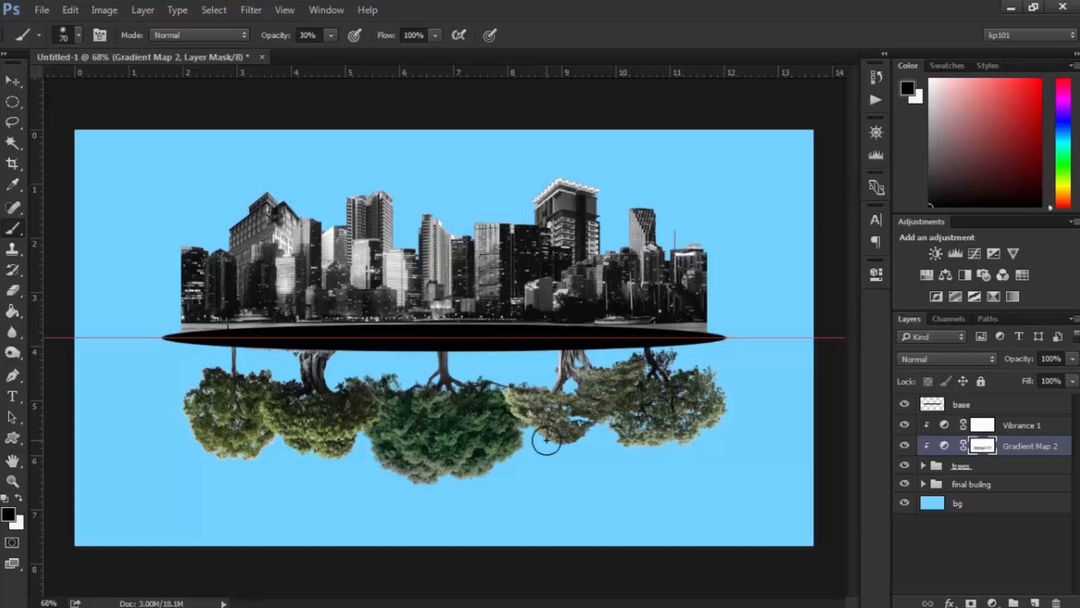
Group the trees group with its Gradient Map and Vibrance adjustments, check it by toggling visibility, and name it final trees.
{"action": "left_click", "coordinate": [1037, 465]}
{"action": "left_click", "coordinate": [1023, 431], "text": "shift"}
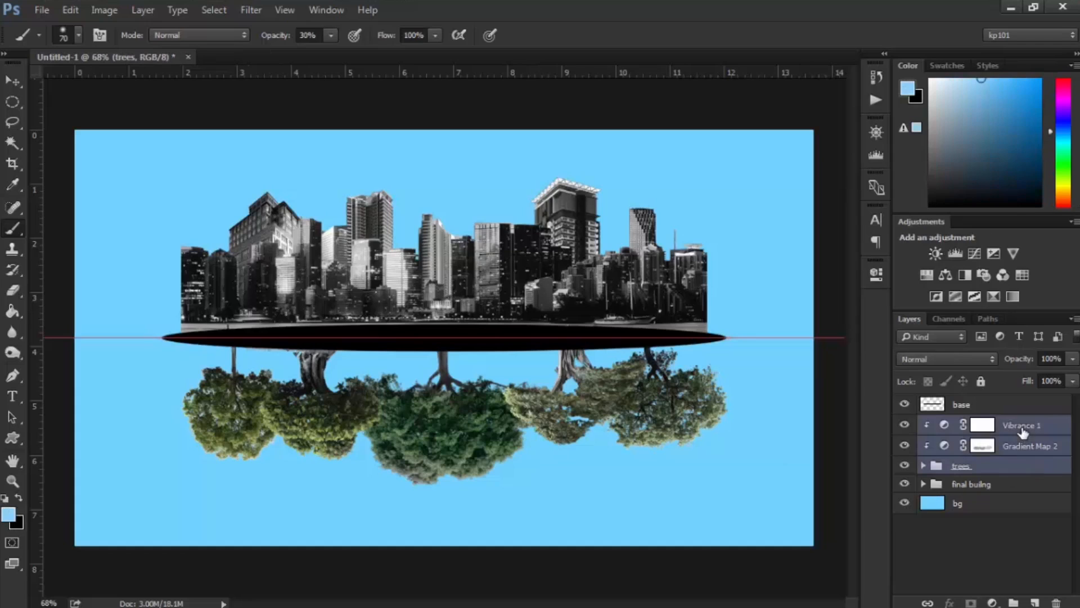
{"action": "key", "text": "ctrl+g"}
{"action": "left_click", "coordinate": [905, 425]}
{"action": "left_click", "coordinate": [905, 425]}
{"action": "double_click", "coordinate": [966, 426]}
{"action": "type", "text": "final"}
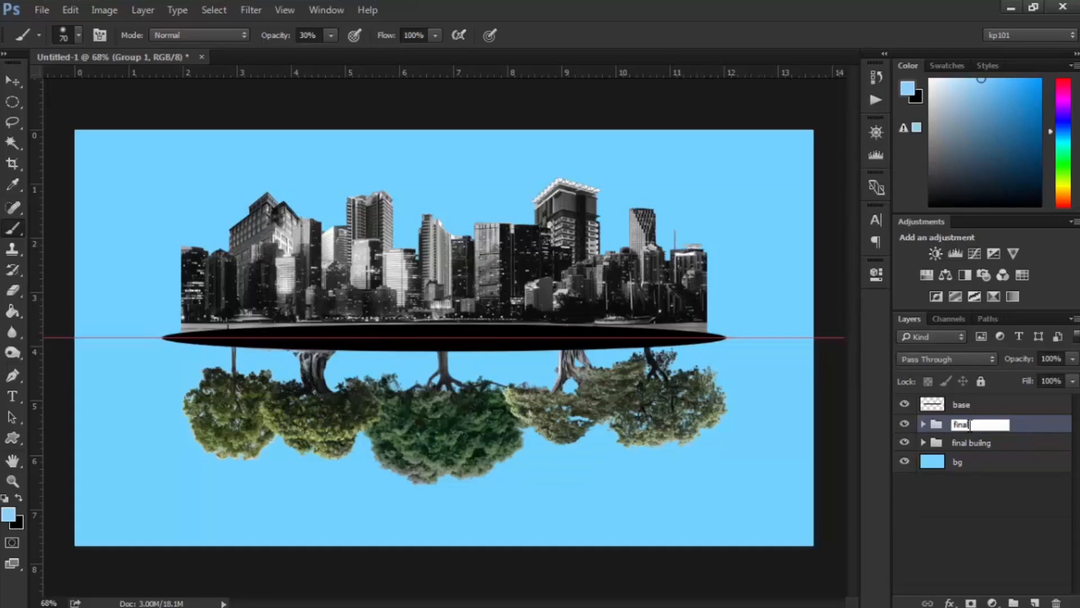
{"action": "key", "text": "Return"}
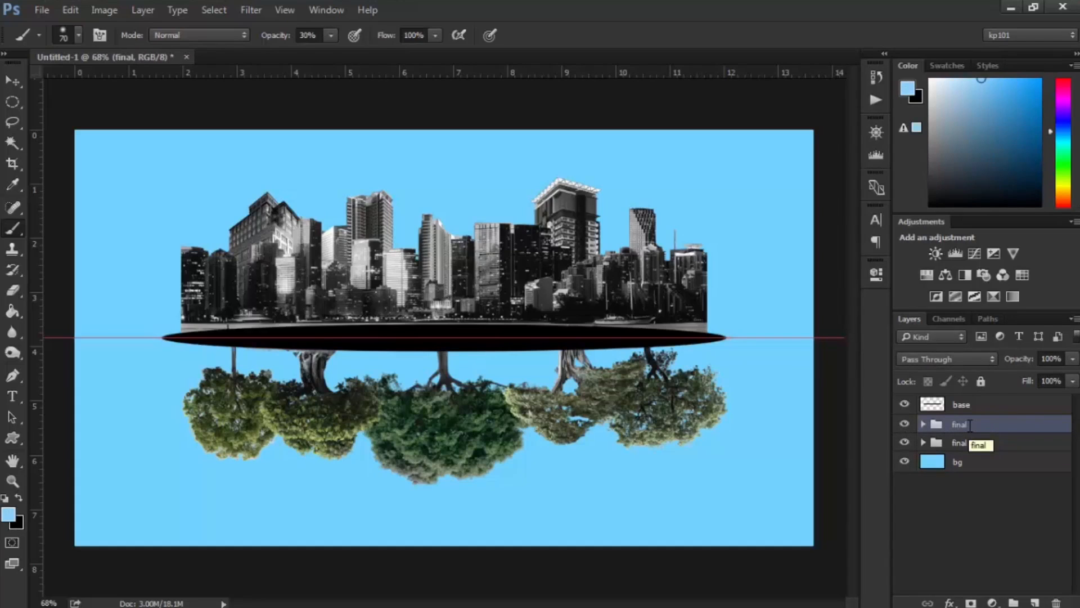
{"action": "double_click", "coordinate": [971, 426]}
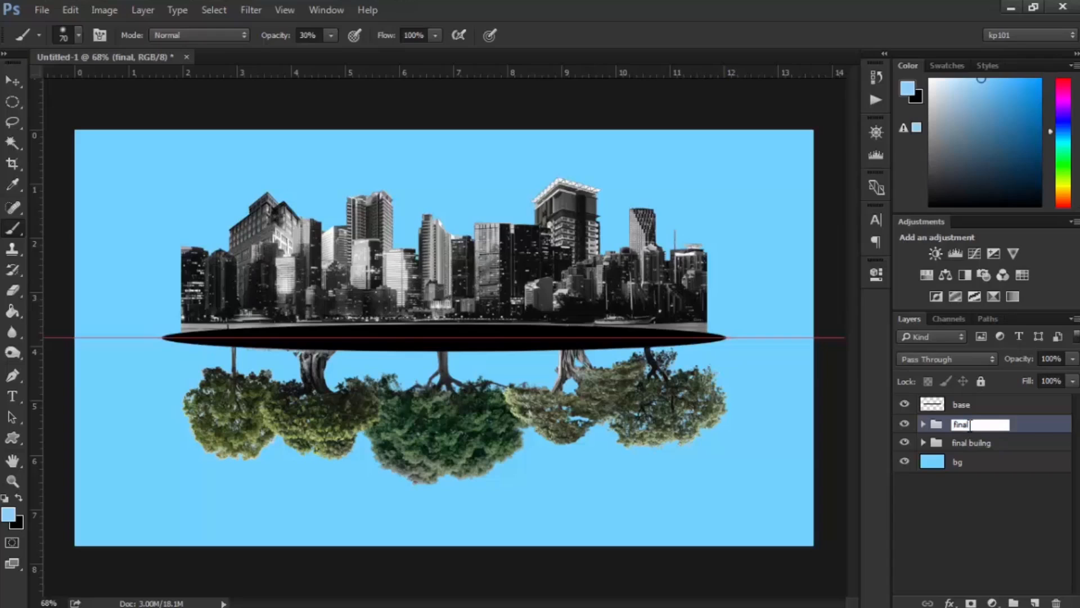
{"action": "type", "text": "trees"}
{"action": "key", "text": "Return"}
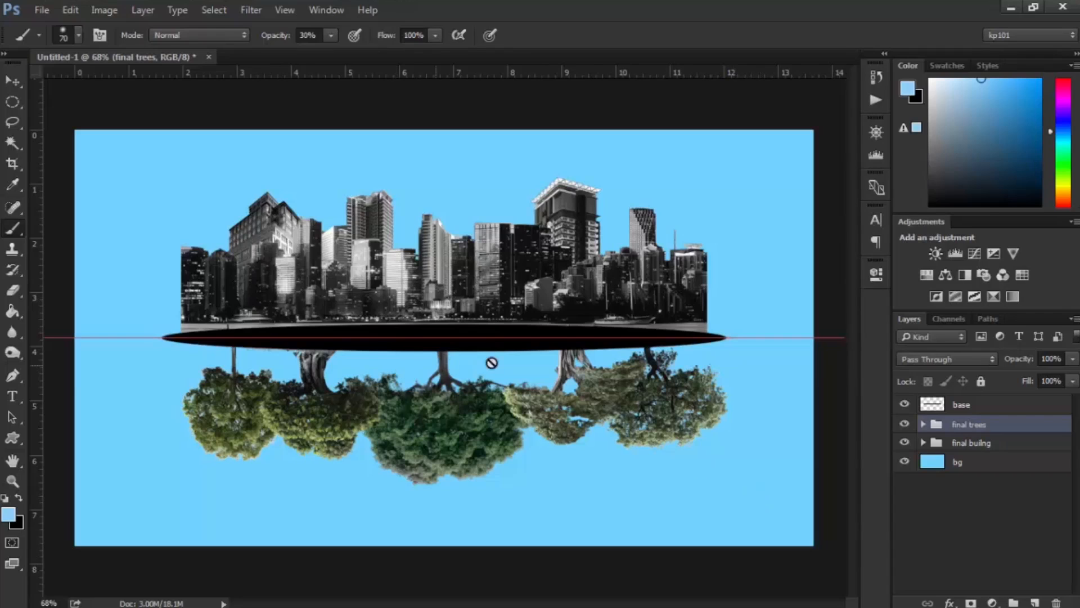
Place roots.png from the tutorial images folder into the composite and scale it down to about 9.5%.
{"action": "left_click", "coordinate": [74, 8]}
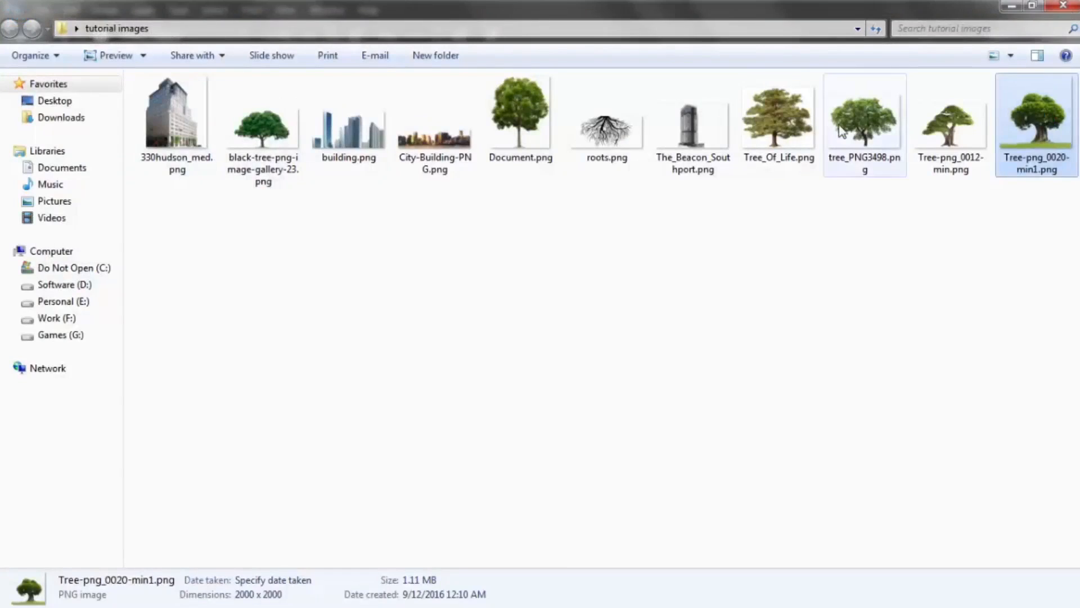
{"action": "left_click_drag", "start_coordinate": [600, 125], "coordinate": [400, 285]}
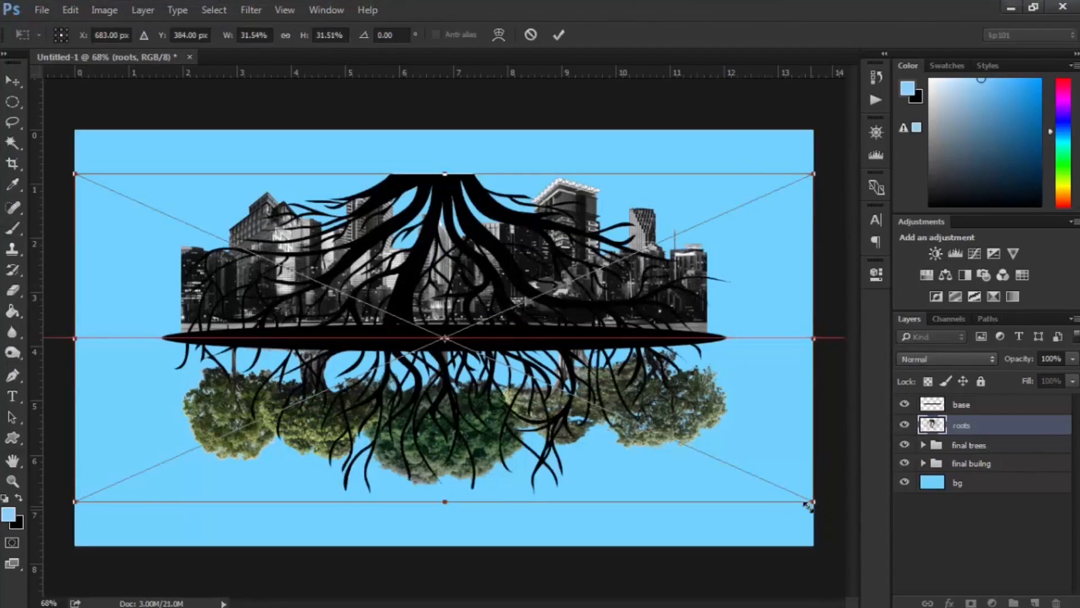
{"action": "left_click_drag", "start_coordinate": [812, 500], "coordinate": [572, 352]}
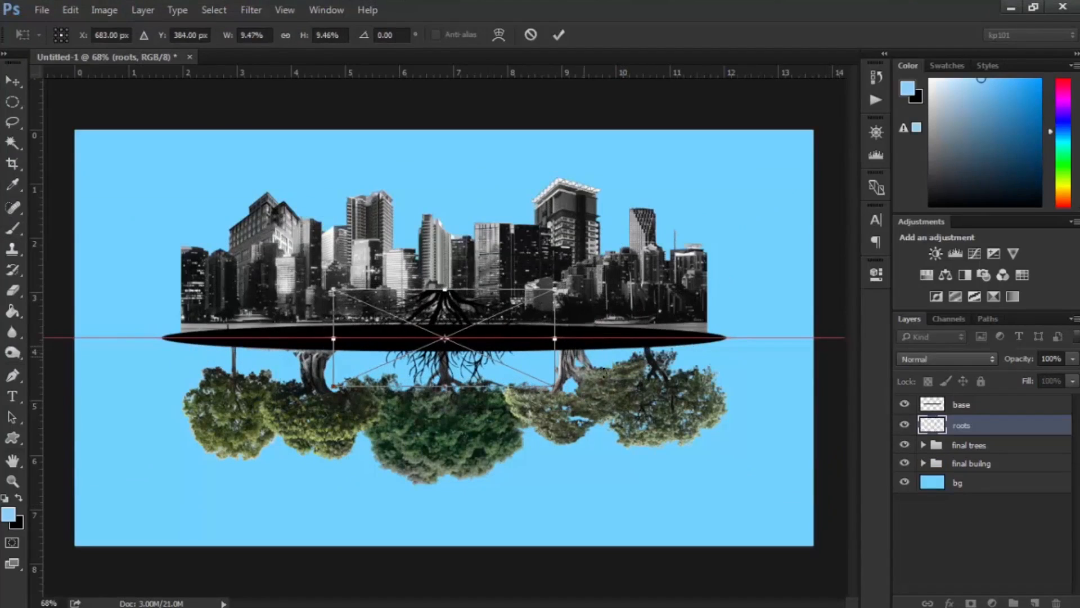
Rotate, resize and position the roots so they fan outward from the base ellipse's left end, and add a layer mask to them.
{"action": "scroll", "coordinate": [572, 355], "scroll_direction": "up", "scroll_amount": 4}
{"action": "left_click_drag", "start_coordinate": [408, 299], "coordinate": [355, 357]}
{"action": "left_click_drag", "start_coordinate": [575, 384], "coordinate": [801, 343]}
{"action": "left_click_drag", "start_coordinate": [669, 344], "coordinate": [309, 332]}
{"action": "left_click_drag", "start_coordinate": [468, 281], "coordinate": [709, 277]}
{"action": "left_click_drag", "start_coordinate": [665, 236], "coordinate": [692, 473]}
{"action": "mouse_move", "coordinate": [731, 391]}
{"action": "left_mouse_down"}
{"action": "mouse_move", "coordinate": [574, 484]}
{"action": "mouse_move", "coordinate": [614, 439]}
{"action": "mouse_move", "coordinate": [472, 265]}
{"action": "left_mouse_up"}
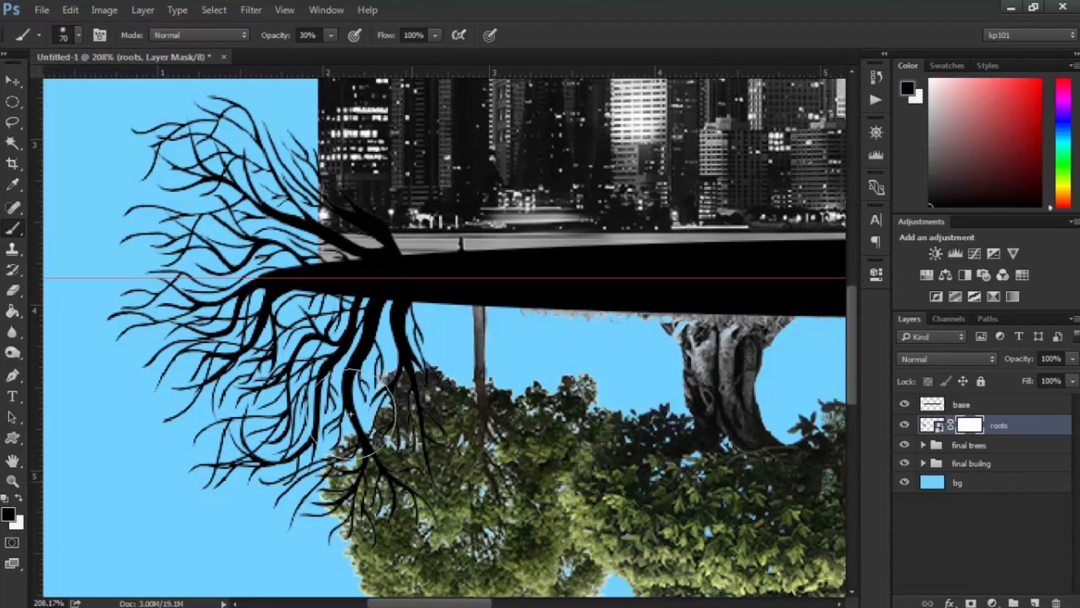
Try black strokes over the upper roots on the roots mask at 30% and 100% brush opacity, and undo them.
{"action": "left_click_drag", "start_coordinate": [197, 180], "coordinate": [262, 154]}
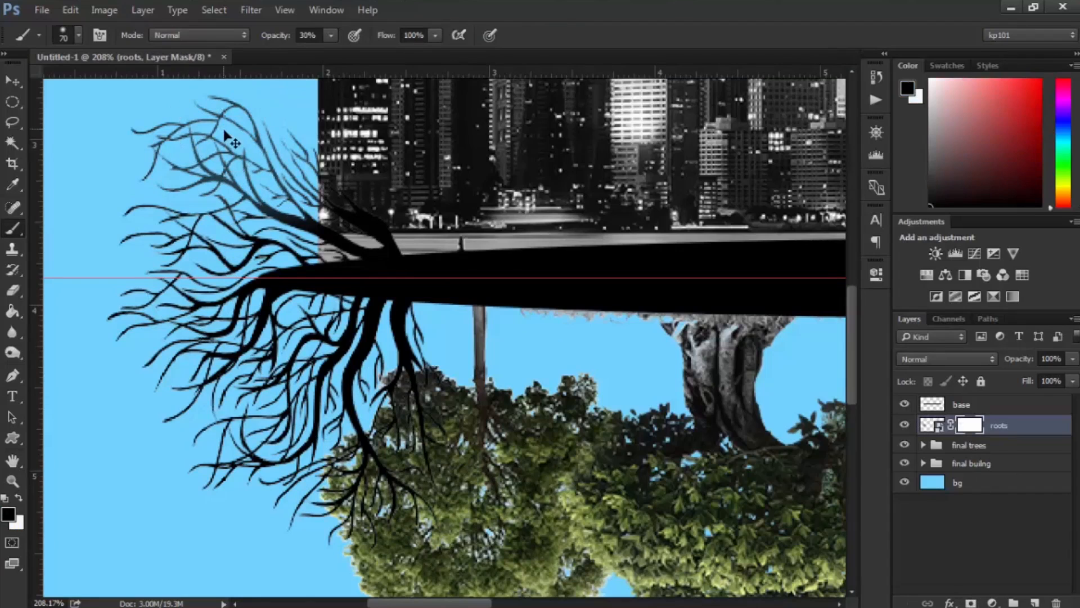
{"action": "key", "text": "ctrl+z"}
{"action": "mouse_move", "coordinate": [113, 92]}
{"action": "left_mouse_down"}
{"action": "mouse_move", "coordinate": [180, 132]}
{"action": "mouse_move", "coordinate": [295, 167]}
{"action": "mouse_move", "coordinate": [315, 225]}
{"action": "left_mouse_up"}
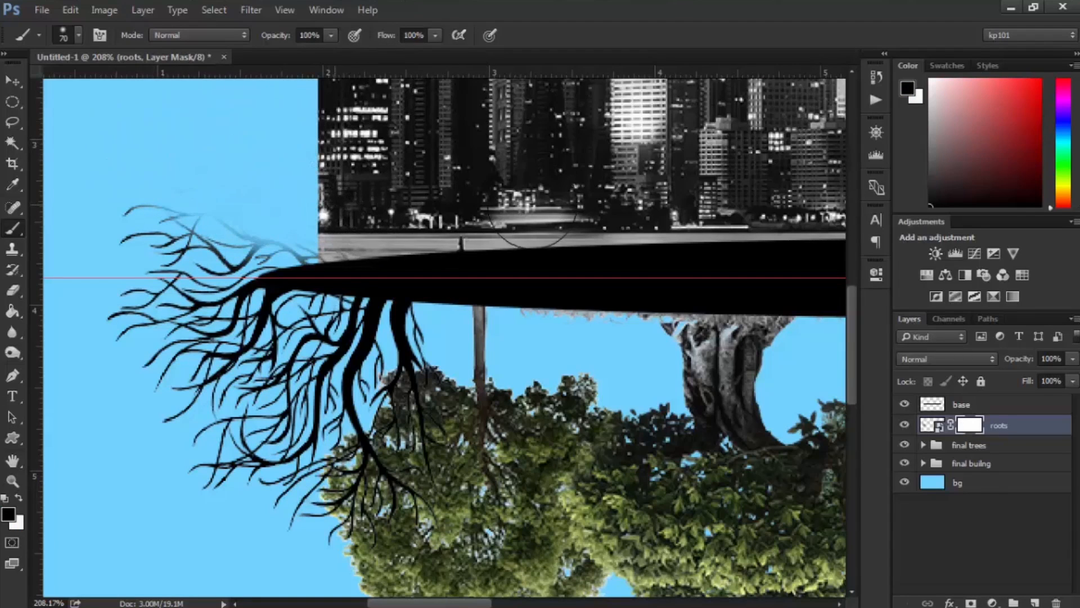
{"action": "key", "text": "ctrl+z"}
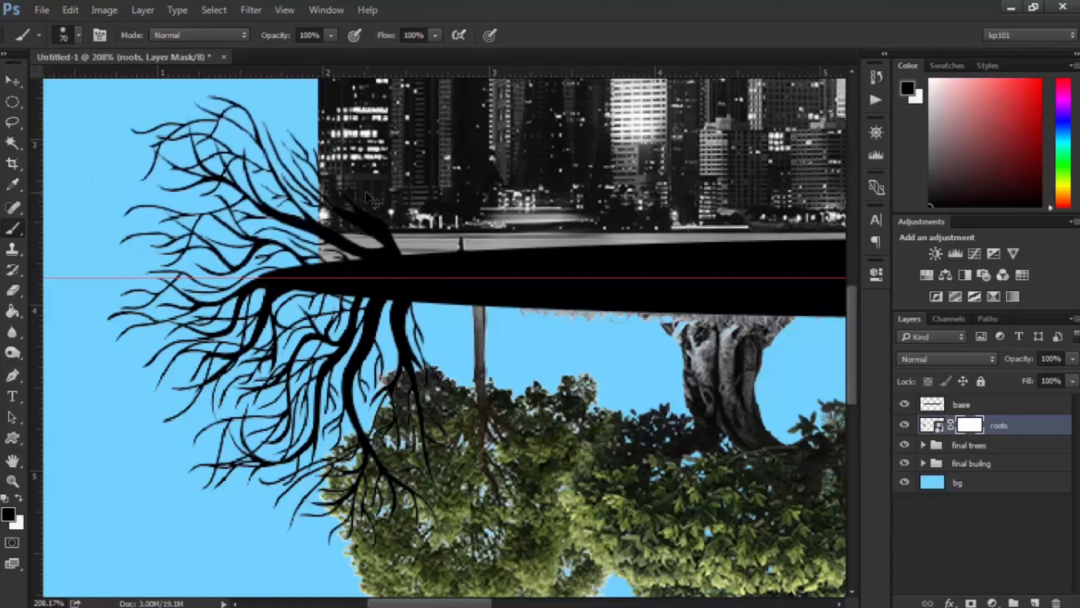
Choose a hard round 70 px brush with 100% hardness for painting on the roots mask.
{"action": "right_click", "coordinate": [478, 174]}
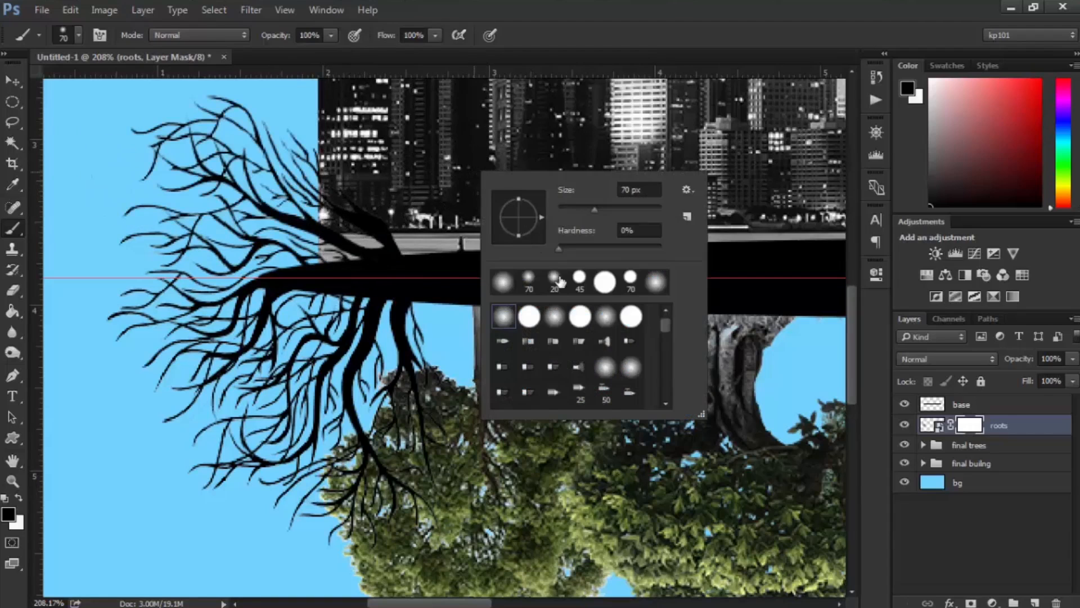
{"action": "left_click", "coordinate": [529, 318]}
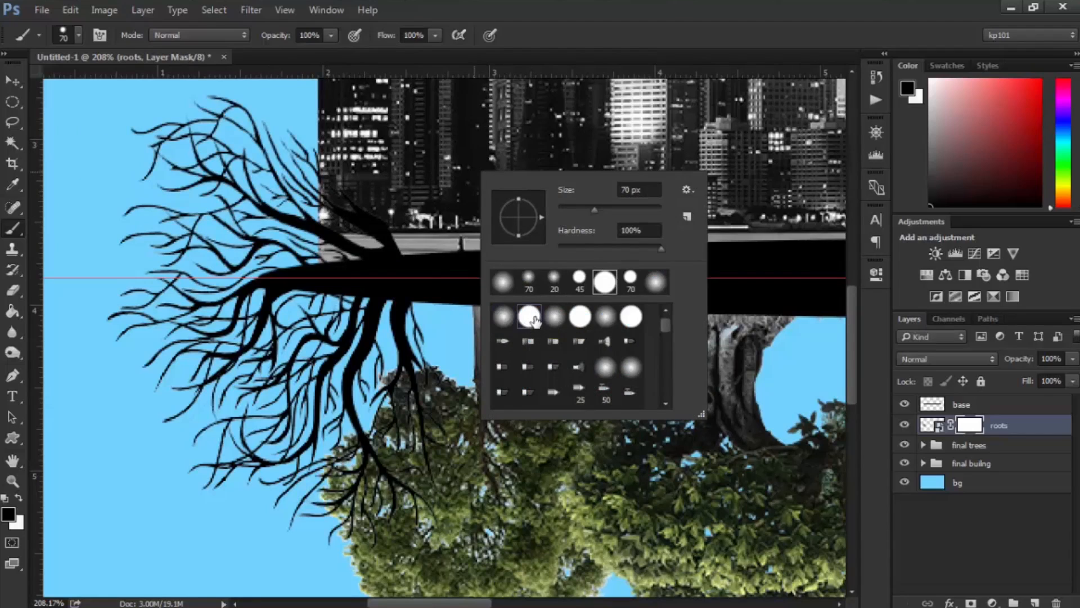
{"action": "left_click", "coordinate": [405, 179]}
{"action": "right_click", "coordinate": [405, 179]}
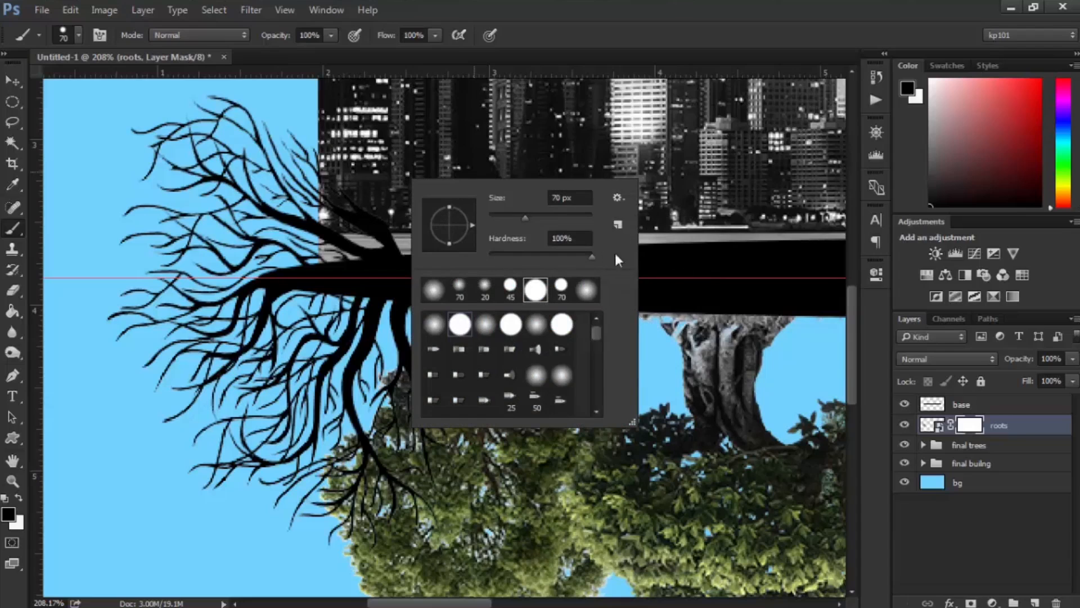
{"action": "right_click", "coordinate": [678, 143]}
Mask out the upper roots beside the city in black, using a brush of about 9 px for the finer branches near the base.
{"action": "mouse_move", "coordinate": [324, 160]}
{"action": "left_mouse_down"}
{"action": "mouse_move", "coordinate": [265, 120]}
{"action": "mouse_move", "coordinate": [302, 145]}
{"action": "mouse_move", "coordinate": [309, 193]}
{"action": "mouse_move", "coordinate": [473, 220]}
{"action": "mouse_move", "coordinate": [398, 194]}
{"action": "mouse_move", "coordinate": [361, 202]}
{"action": "mouse_move", "coordinate": [195, 162]}
{"action": "mouse_move", "coordinate": [269, 176]}
{"action": "left_mouse_up"}
{"action": "key", "text": "bracketleft"}
{"action": "key", "text": "bracketleft"}
{"action": "key", "text": "bracketleft"}
{"action": "key", "text": "bracketleft"}
{"action": "key", "text": "bracketleft"}
{"action": "key", "text": "bracketleft"}
{"action": "key", "text": "bracketleft"}
{"action": "mouse_move", "coordinate": [180, 214]}
{"action": "left_mouse_down"}
{"action": "mouse_move", "coordinate": [222, 212]}
{"action": "mouse_move", "coordinate": [137, 199]}
{"action": "mouse_move", "coordinate": [160, 213]}
{"action": "mouse_move", "coordinate": [127, 212]}
{"action": "mouse_move", "coordinate": [211, 201]}
{"action": "mouse_move", "coordinate": [244, 234]}
{"action": "left_mouse_up"}
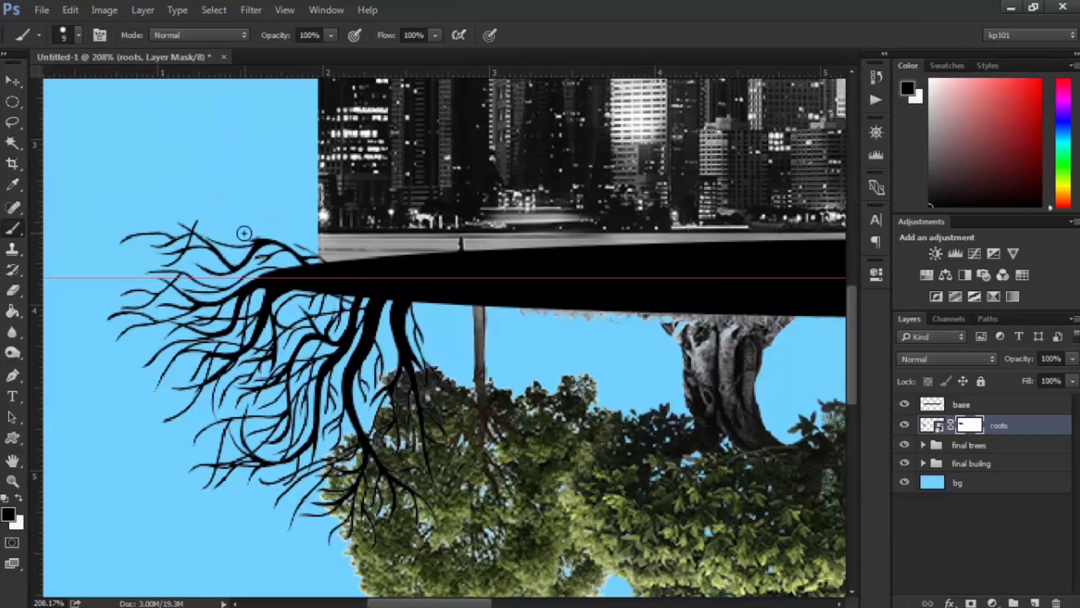
{"action": "mouse_move", "coordinate": [321, 246]}
{"action": "left_mouse_down"}
{"action": "mouse_move", "coordinate": [327, 253]}
{"action": "mouse_move", "coordinate": [315, 253]}
{"action": "left_mouse_up"}
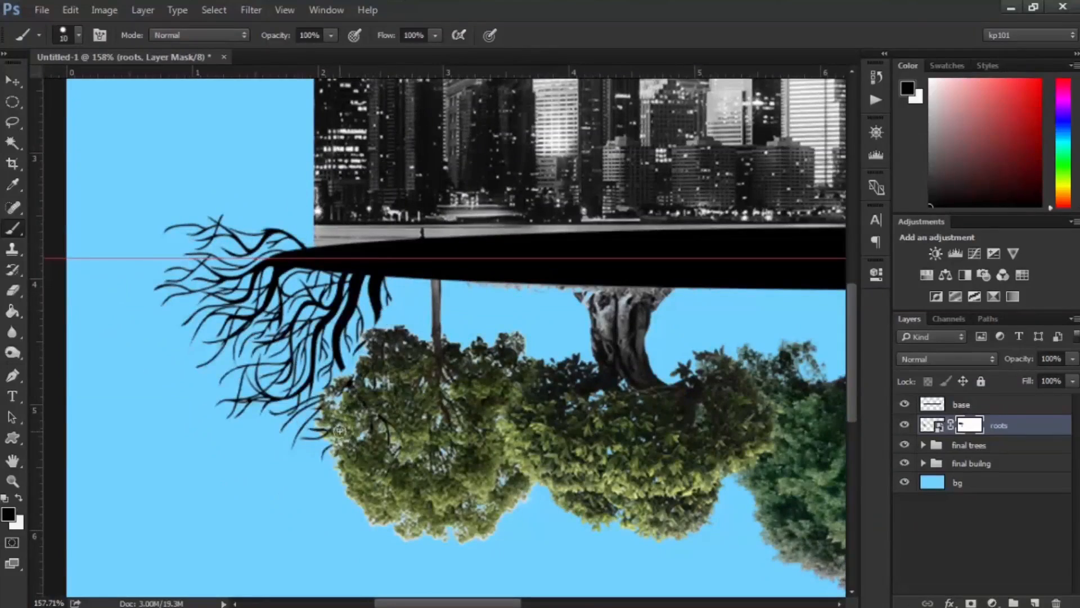
Mask out the long lower roots overlapping the leftmost tree with a larger black brush.
{"action": "key", "text": "bracketright"}
{"action": "key", "text": "bracketright"}
{"action": "key", "text": "bracketright"}
{"action": "key", "text": "bracketright"}
{"action": "key", "text": "bracketright"}
{"action": "key", "text": "bracketright"}
{"action": "mouse_move", "coordinate": [340, 431]}
{"action": "left_mouse_down"}
{"action": "mouse_move", "coordinate": [313, 309]}
{"action": "mouse_move", "coordinate": [265, 304]}
{"action": "left_mouse_up"}
Refine the roots mask at the base's left tip, restoring parts in white and hiding stray lower roots with a 15 px black brush.
{"action": "scroll", "coordinate": [242, 300], "scroll_direction": "up", "scroll_amount": 6}
{"action": "key", "text": "x"}
{"action": "key", "text": "bracketleft"}
{"action": "key", "text": "bracketleft"}
{"action": "key", "text": "bracketleft"}
{"action": "key", "text": "bracketleft"}
{"action": "key", "text": "bracketleft"}
{"action": "key", "text": "bracketleft"}
{"action": "mouse_move", "coordinate": [315, 248]}
{"action": "left_mouse_down"}
{"action": "mouse_move", "coordinate": [281, 332]}
{"action": "mouse_move", "coordinate": [289, 289]}
{"action": "left_mouse_up"}
{"action": "key", "text": "x"}
{"action": "mouse_move", "coordinate": [253, 413]}
{"action": "left_mouse_down"}
{"action": "mouse_move", "coordinate": [287, 354]}
{"action": "mouse_move", "coordinate": [417, 269]}
{"action": "left_mouse_up"}
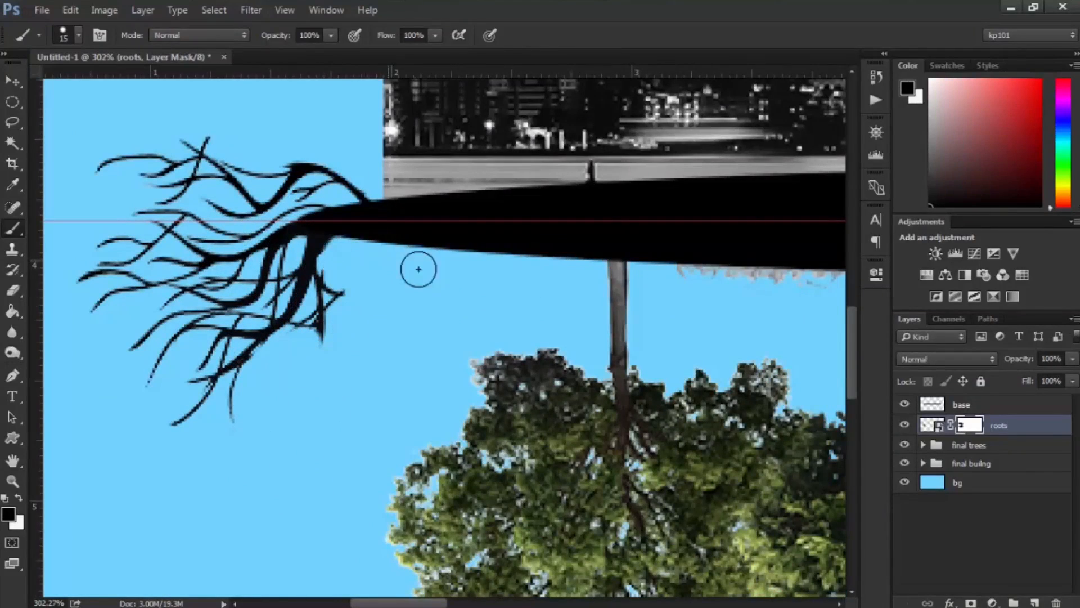
{"action": "scroll", "coordinate": [417, 270], "scroll_direction": "down", "scroll_amount": 7}
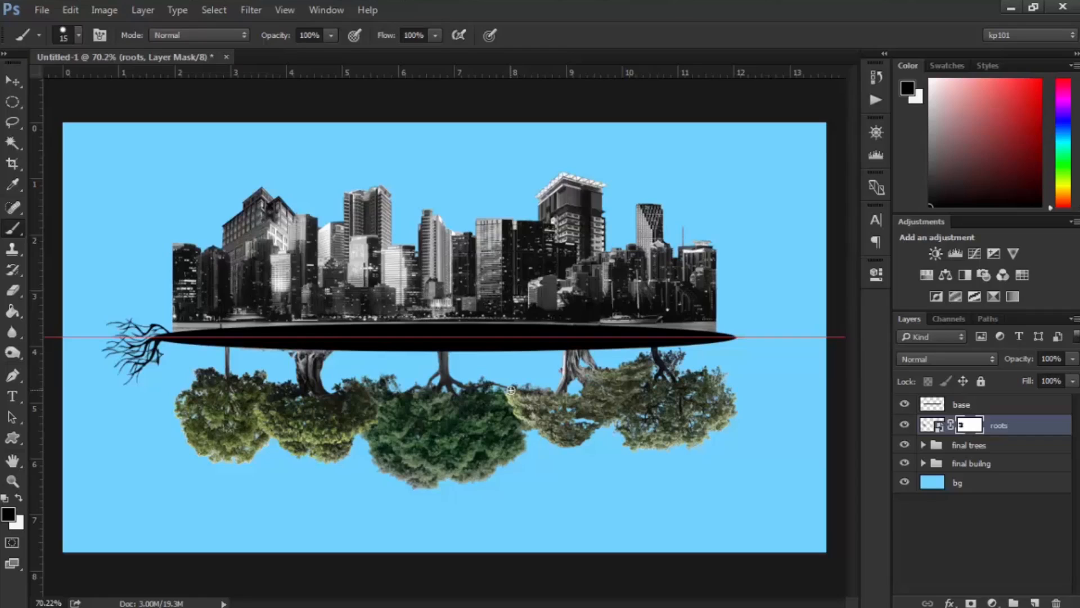
Duplicate the masked roots layer twice.
{"action": "key", "text": "ctrl+j"}
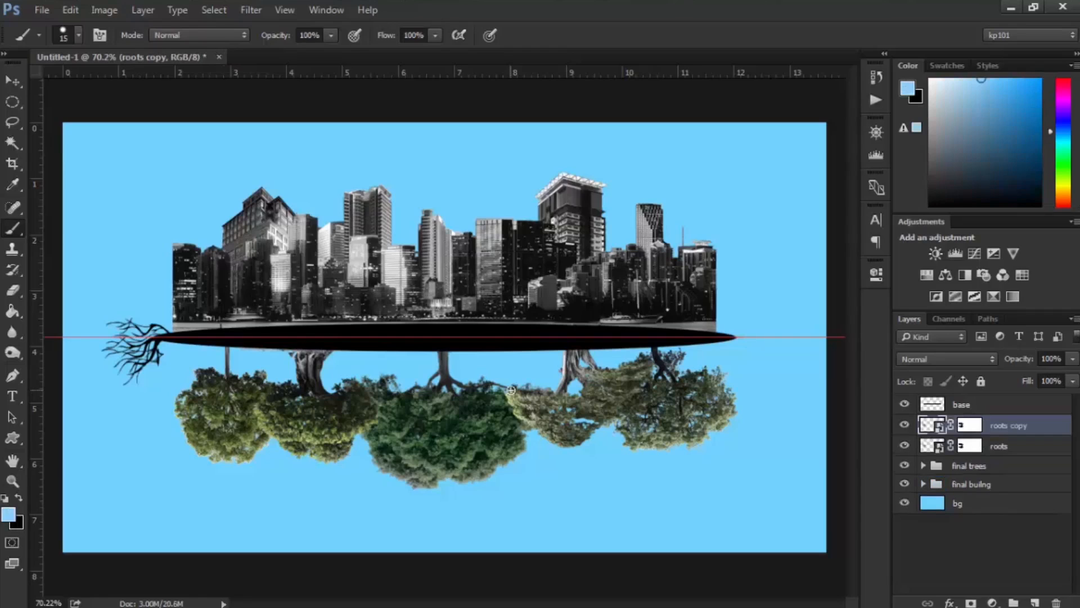
{"action": "left_click", "coordinate": [997, 447]}
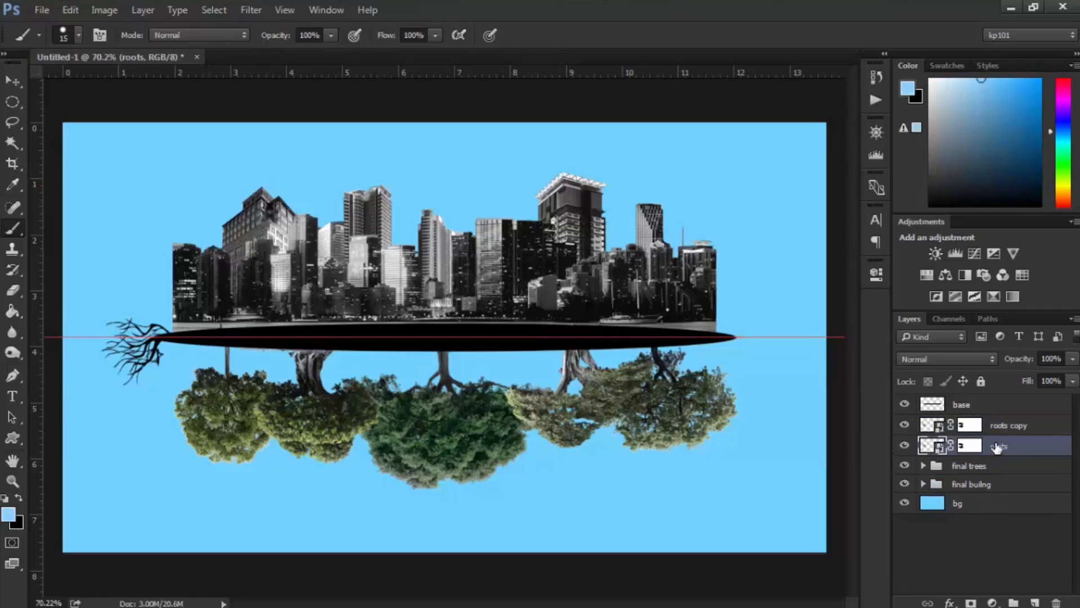
{"action": "key", "text": "ctrl+j"}
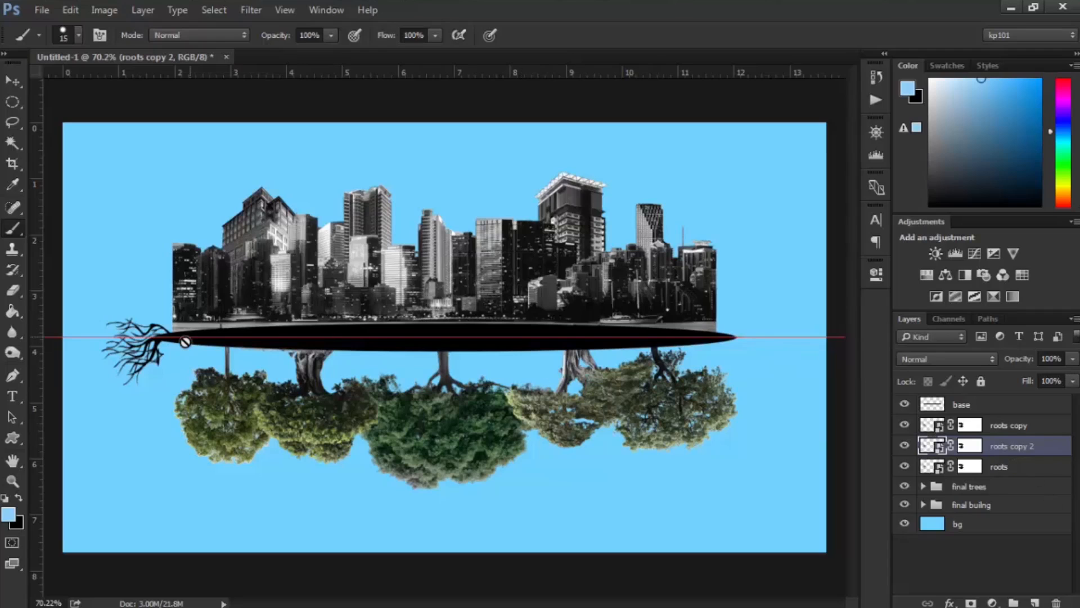
Move roots copy 2 beneath the base near the leftmost tree and rotate it -41.4°.
{"action": "key", "text": "v"}
{"action": "left_click_drag", "start_coordinate": [131, 349], "coordinate": [241, 363]}
{"action": "left_click_drag", "start_coordinate": [291, 376], "coordinate": [450, 405]}
{"action": "key", "text": "ctrl+t"}
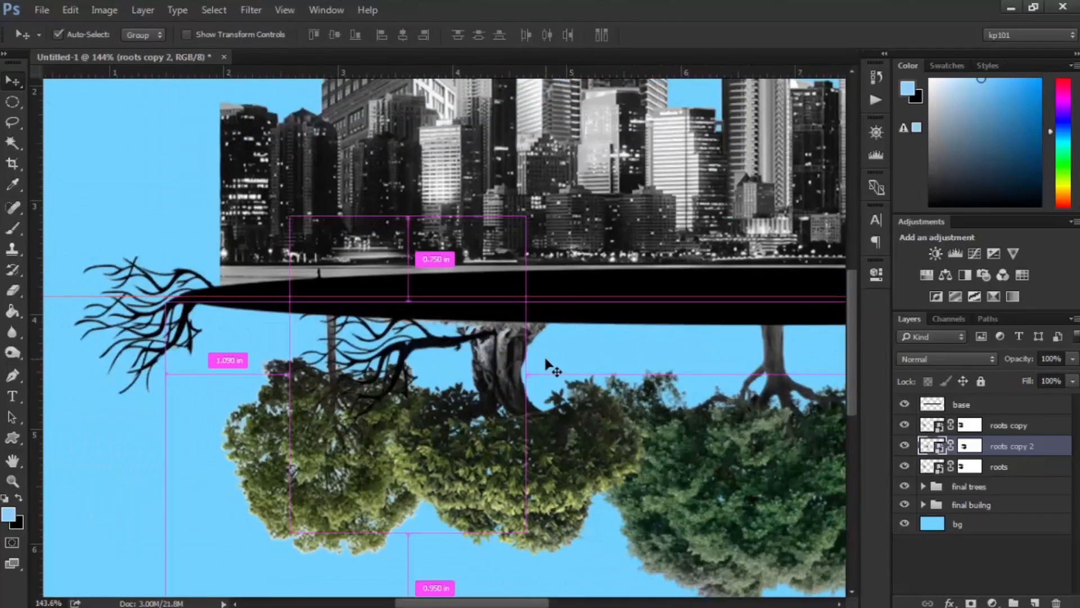
{"action": "left_click_drag", "start_coordinate": [672, 262], "coordinate": [478, 150]}
{"action": "scroll", "coordinate": [517, 343], "scroll_direction": "down", "scroll_amount": 2}
{"action": "left_click_drag", "start_coordinate": [479, 360], "coordinate": [456, 338]}
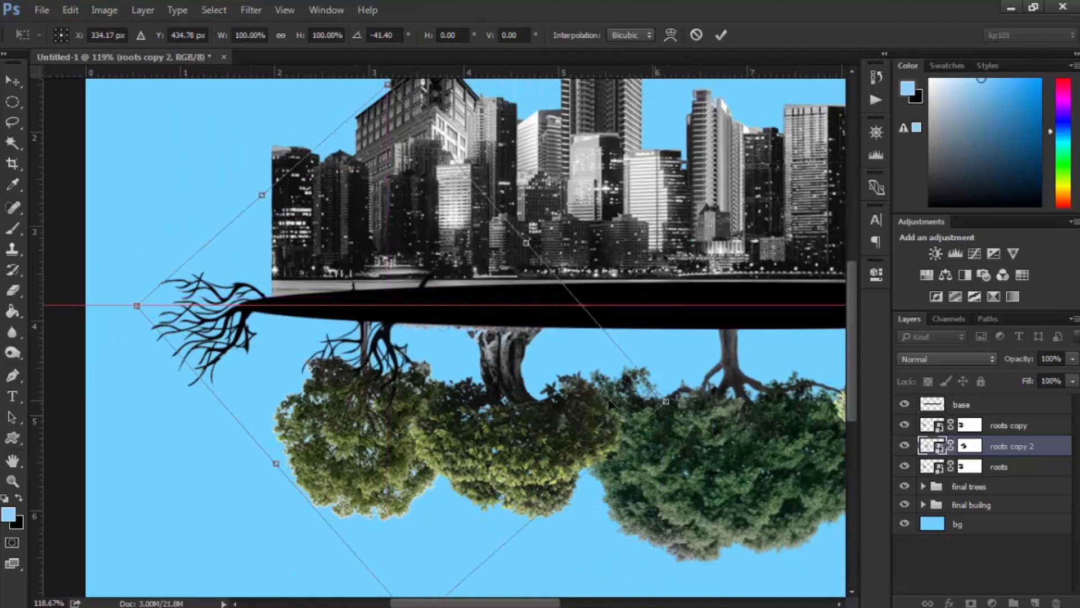
Scale roots copy 2 to about 49% width and 47% height, and adjust its placement along the underside of the base.
{"action": "left_click_drag", "start_coordinate": [385, 84], "coordinate": [395, 258]}
{"action": "scroll", "coordinate": [353, 402], "scroll_direction": "up", "scroll_amount": 3}
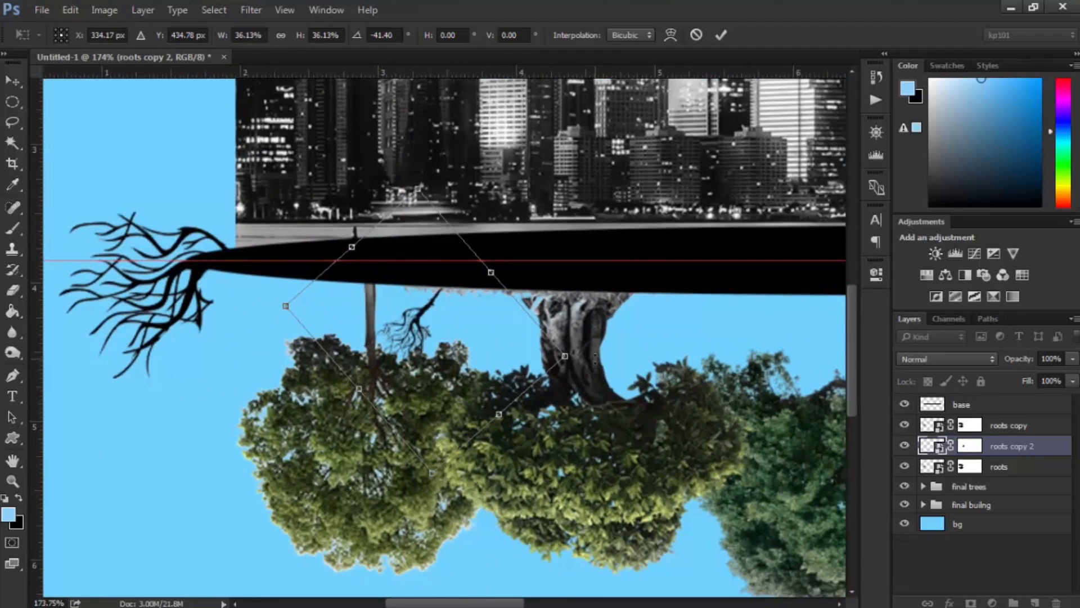
{"action": "left_click_drag", "start_coordinate": [565, 356], "coordinate": [656, 365]}
{"action": "left_click_drag", "start_coordinate": [458, 336], "coordinate": [484, 295]}
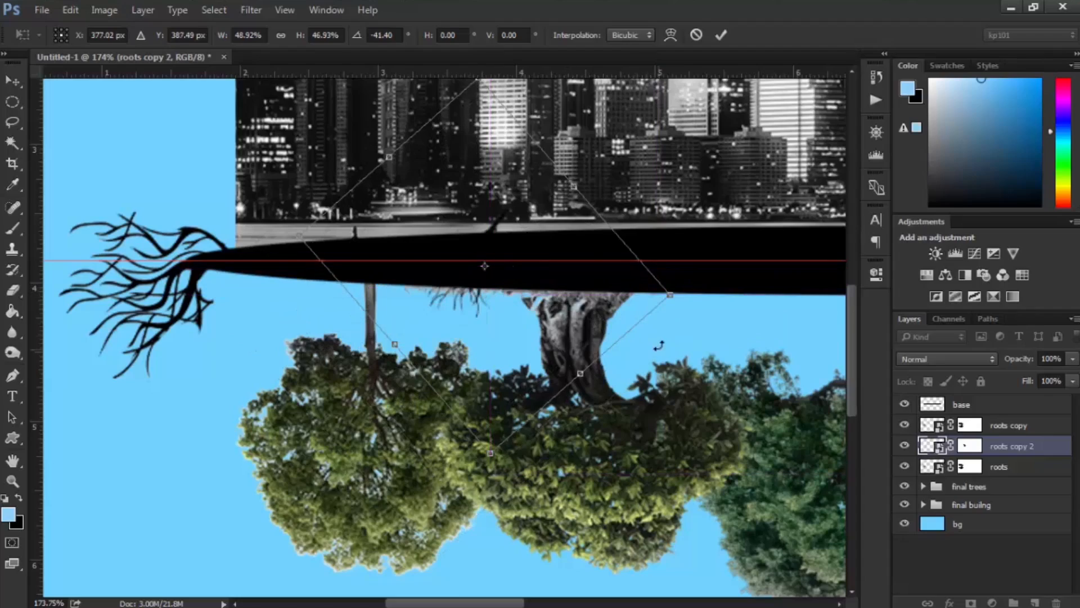
{"action": "left_click_drag", "start_coordinate": [415, 324], "coordinate": [331, 326]}
{"action": "left_click_drag", "start_coordinate": [483, 288], "coordinate": [569, 299]}
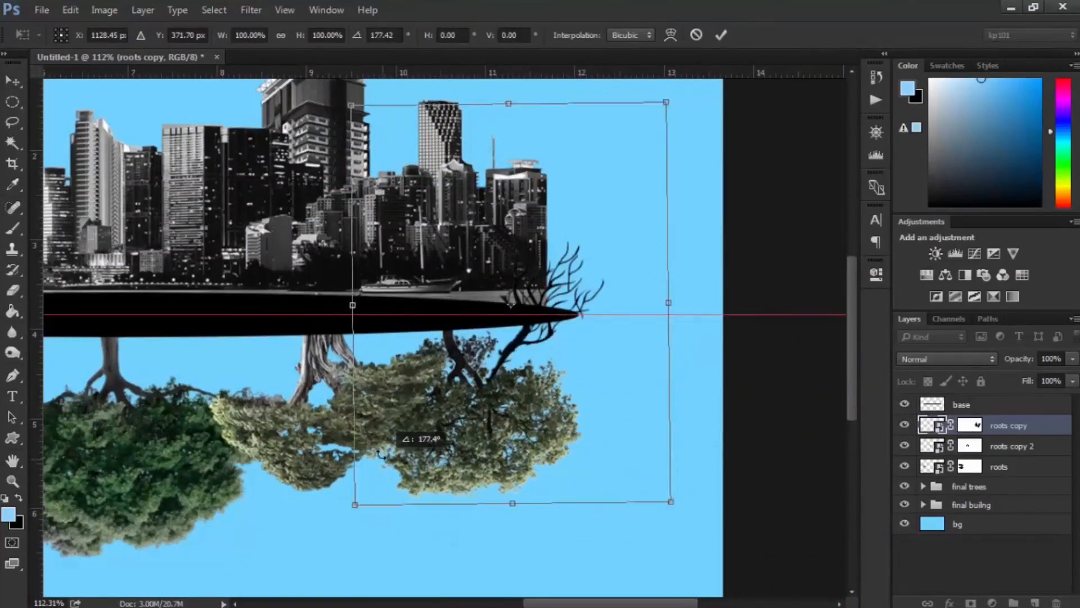
Rotate roots copy to about 177° so its roots fan outward from the base's right end.
{"action": "left_click_drag", "start_coordinate": [692, 67], "coordinate": [735, 54]}
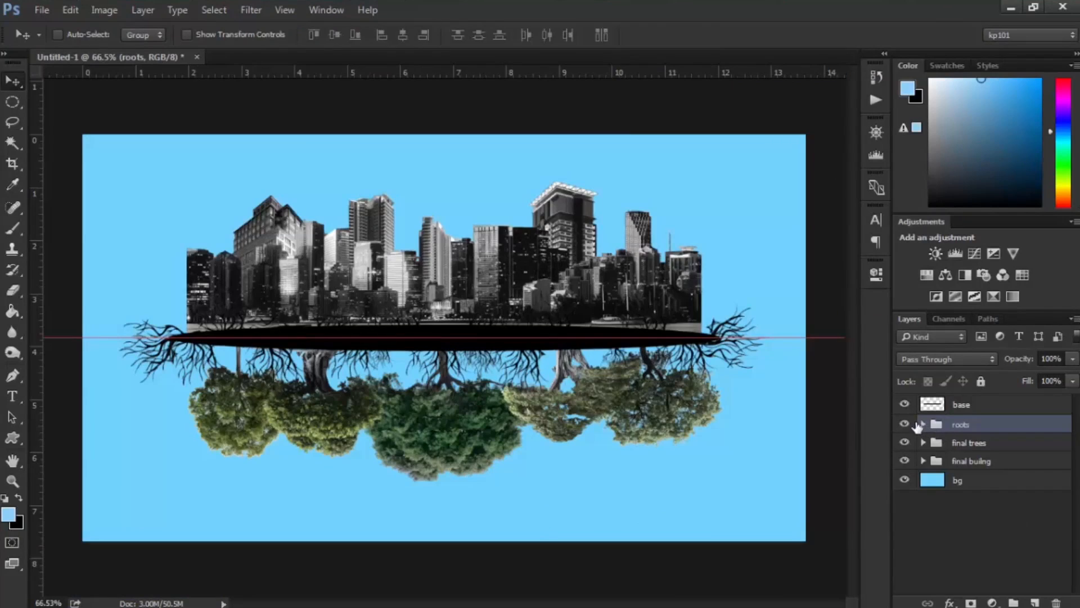
Examine the root copies inside the roots group and compare the composite with the group hidden and shown.
{"action": "left_click", "coordinate": [923, 424]}
{"action": "mouse_move", "coordinate": [1078, 429]}
{"action": "left_mouse_down"}
{"action": "mouse_move", "coordinate": [1078, 521]}
{"action": "mouse_move", "coordinate": [1078, 428]}
{"action": "left_mouse_up"}
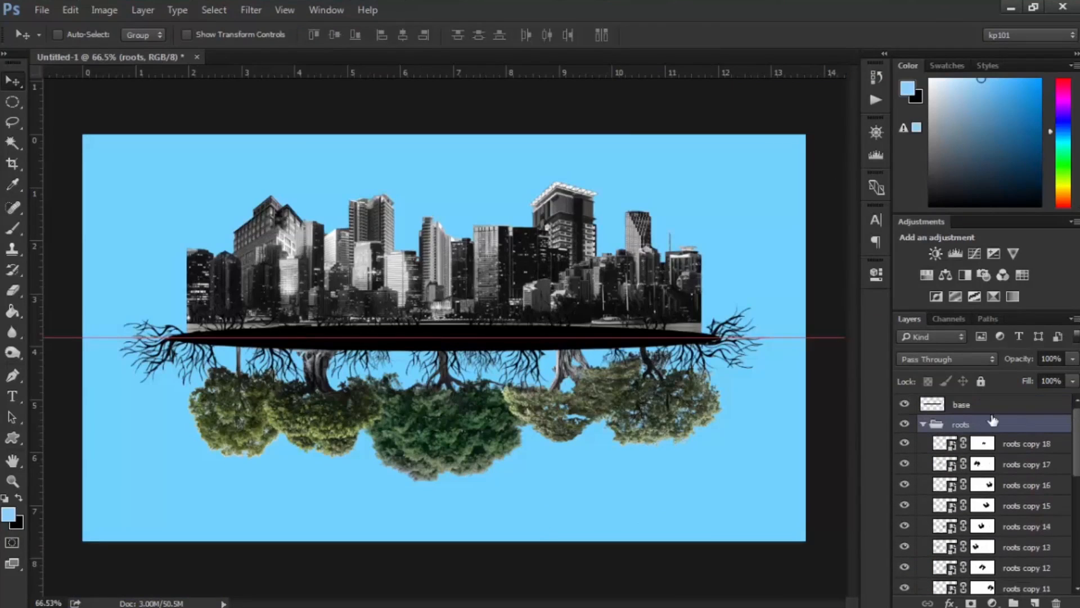
{"action": "left_click", "coordinate": [923, 424]}
{"action": "left_click", "coordinate": [904, 425]}
{"action": "left_click", "coordinate": [904, 424]}
{"action": "left_click", "coordinate": [904, 424]}
{"action": "left_click", "coordinate": [904, 425]}
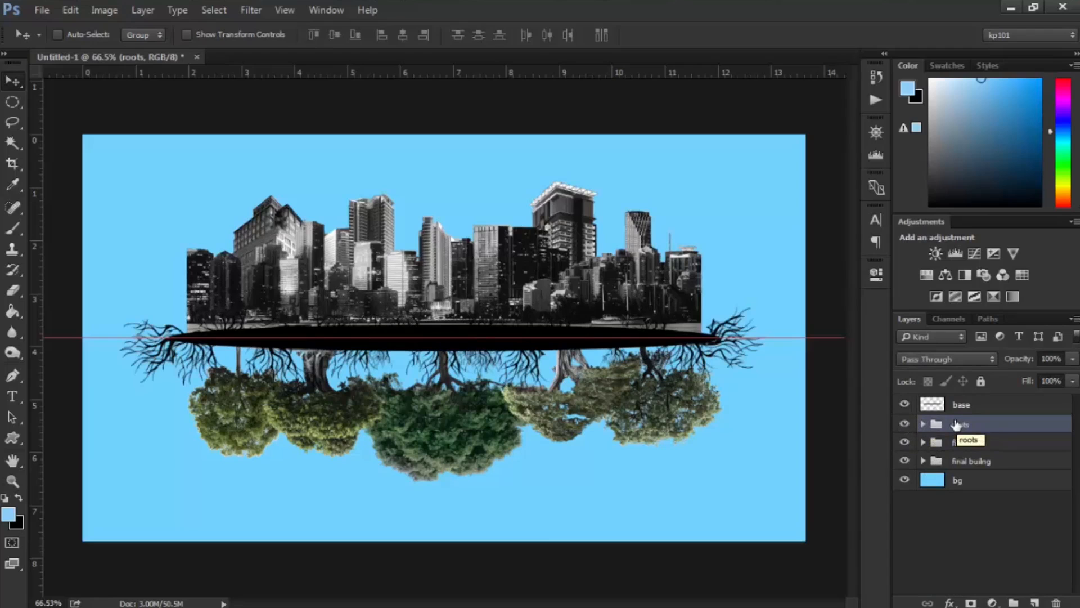
View the finished reference image tutorial.jpg in Windows Photo Viewer and return to the Photoshop composite.
{"action": "mouse_move", "coordinate": [396, 10]}
{"action": "left_click", "coordinate": [473, 105]}
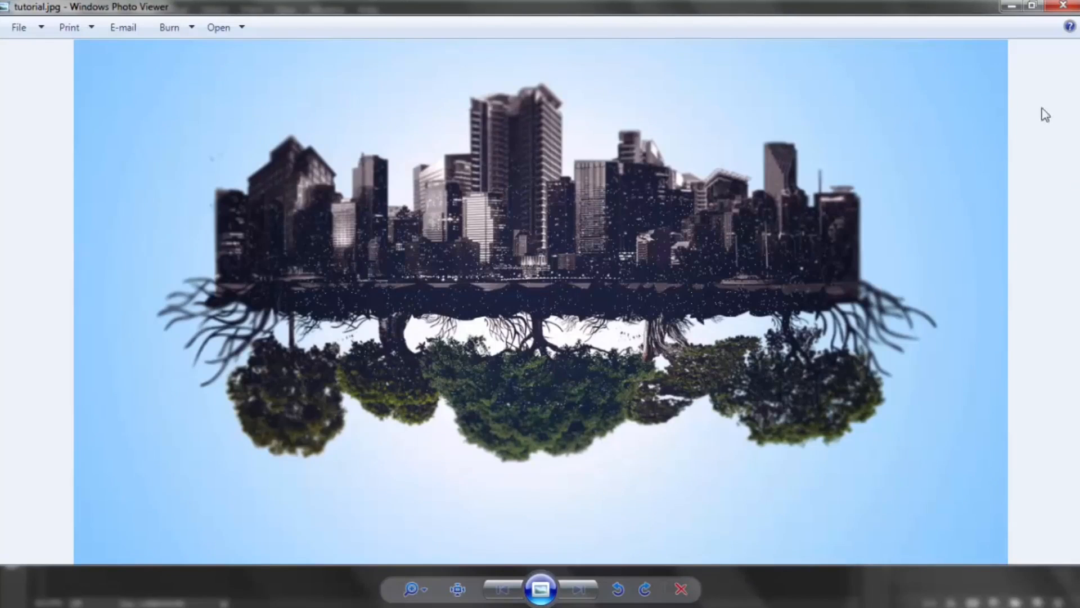
{"action": "left_click", "coordinate": [1011, 5]}
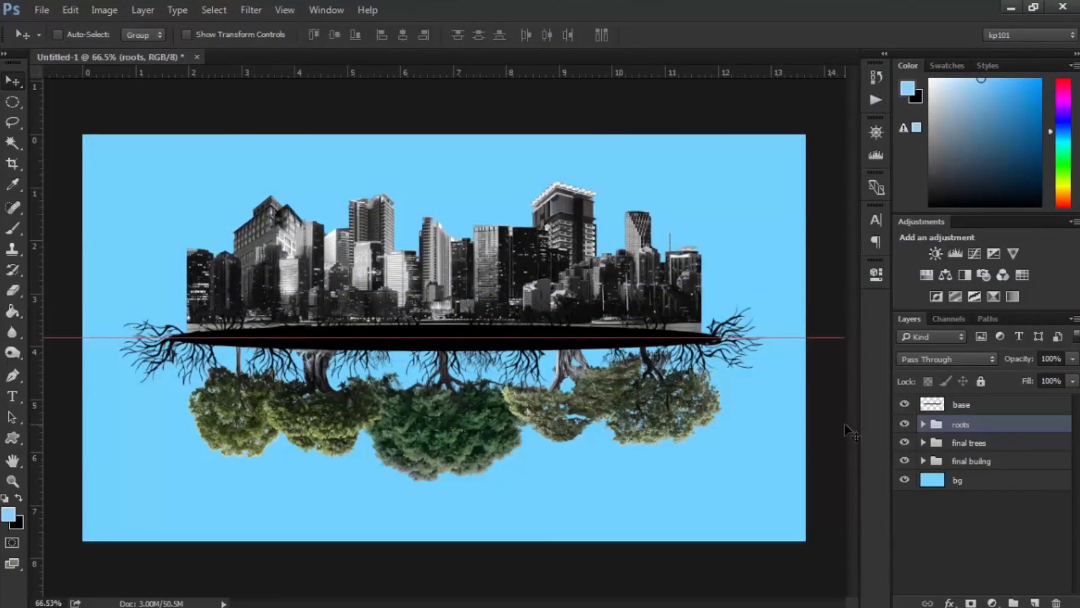
Paint black at 30% brush opacity over the central tree's grey lower crown on the Gradient Map mask inside the final trees group.
{"action": "scroll", "coordinate": [270, 401], "scroll_direction": "up", "scroll_amount": 2}
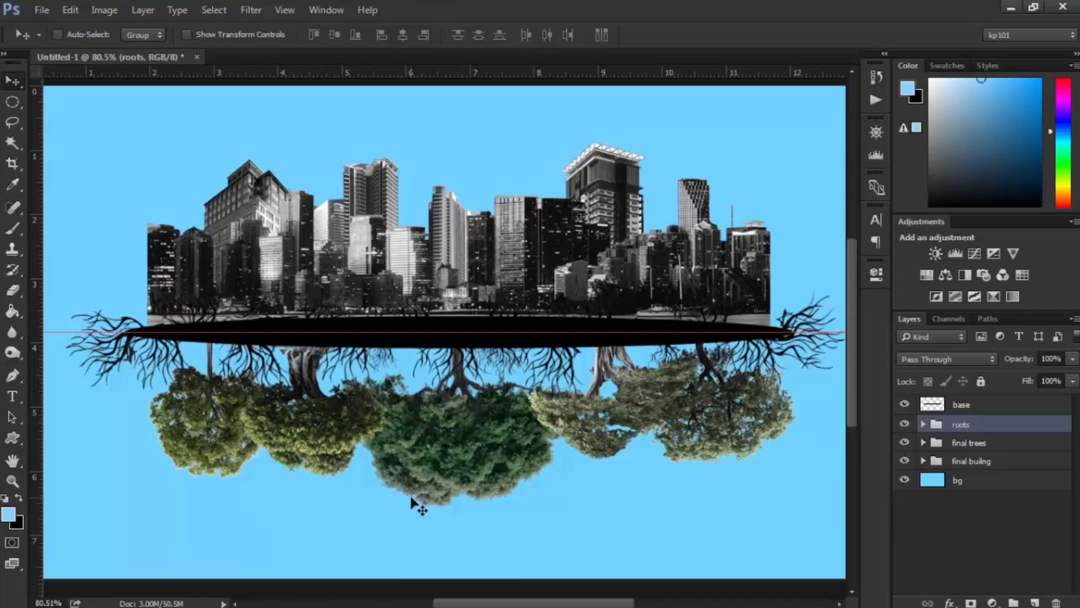
{"action": "scroll", "coordinate": [442, 513], "scroll_direction": "down", "scroll_amount": 1}
{"action": "scroll", "coordinate": [442, 514], "scroll_direction": "up", "scroll_amount": 4}
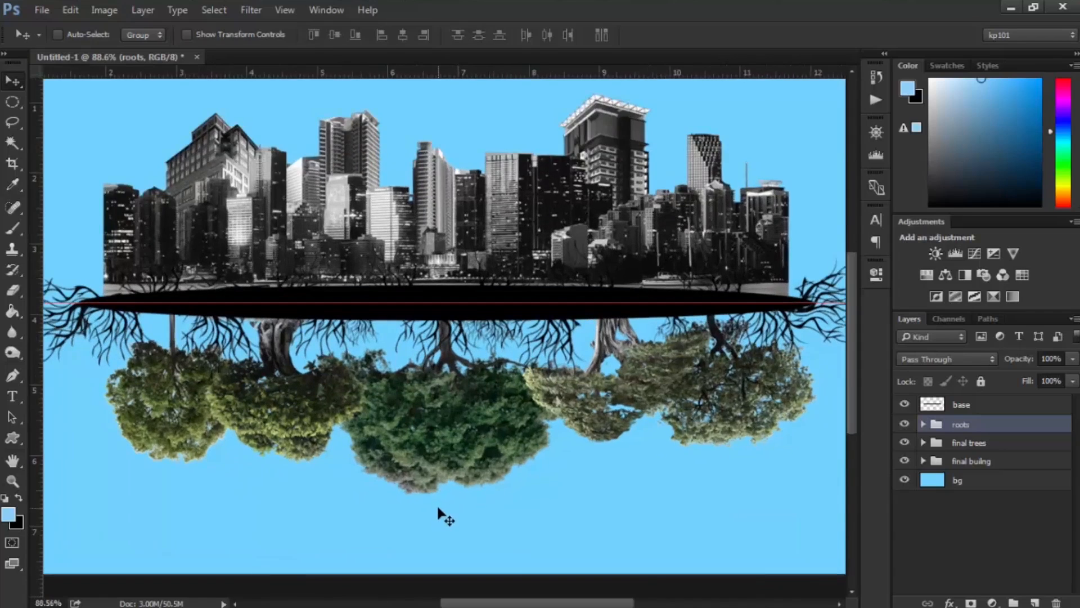
{"action": "left_click", "coordinate": [923, 461]}
{"action": "left_click", "coordinate": [924, 461]}
{"action": "left_click", "coordinate": [930, 443]}
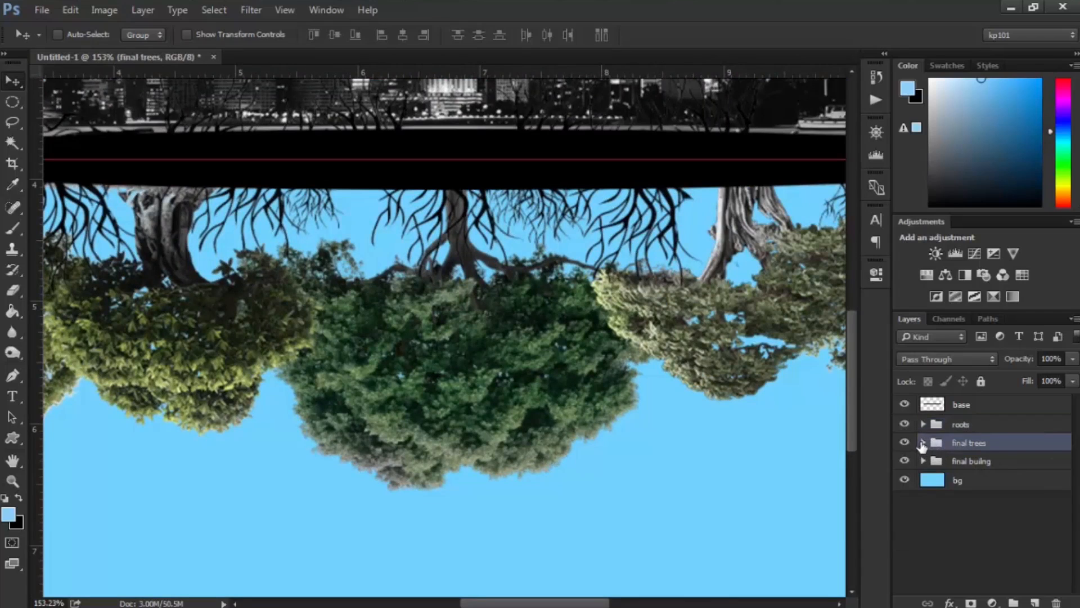
{"action": "left_click", "coordinate": [923, 443]}
{"action": "left_click", "coordinate": [995, 482]}
{"action": "key", "text": "b"}
{"action": "mouse_move", "coordinate": [467, 443]}
{"action": "left_mouse_down"}
{"action": "mouse_move", "coordinate": [422, 446]}
{"action": "mouse_move", "coordinate": [354, 428]}
{"action": "mouse_move", "coordinate": [364, 433]}
{"action": "mouse_move", "coordinate": [343, 414]}
{"action": "mouse_move", "coordinate": [424, 460]}
{"action": "left_mouse_up"}
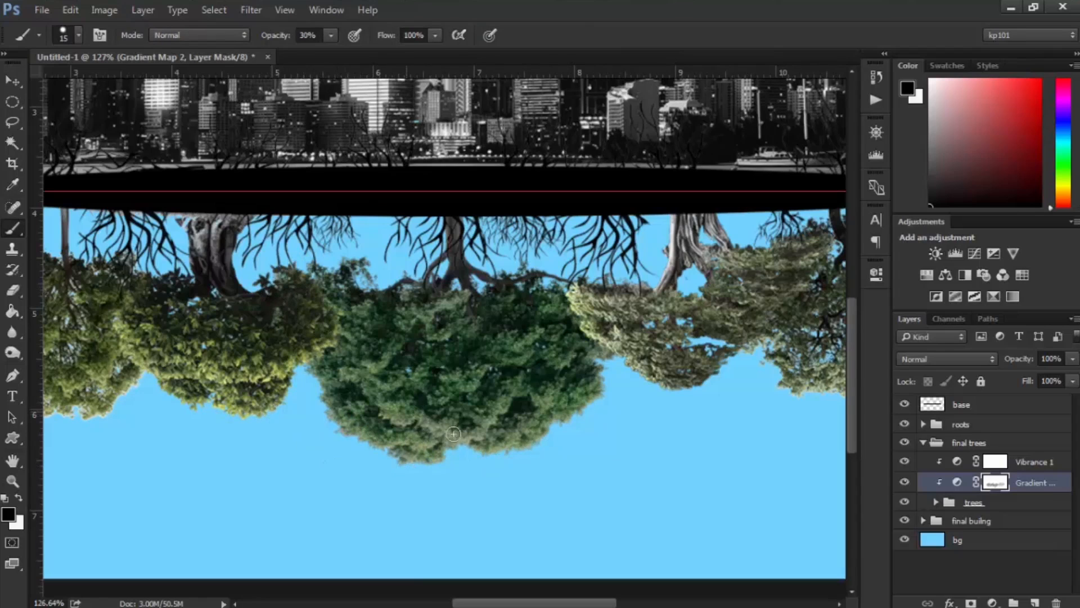
Review the tree crowns up close and within the whole composite, and collapse the final trees group.
{"action": "scroll", "coordinate": [599, 375], "scroll_direction": "down", "scroll_amount": 1, "text": "alt"}
{"action": "scroll", "coordinate": [598, 376], "scroll_direction": "up", "scroll_amount": 1, "text": "alt"}
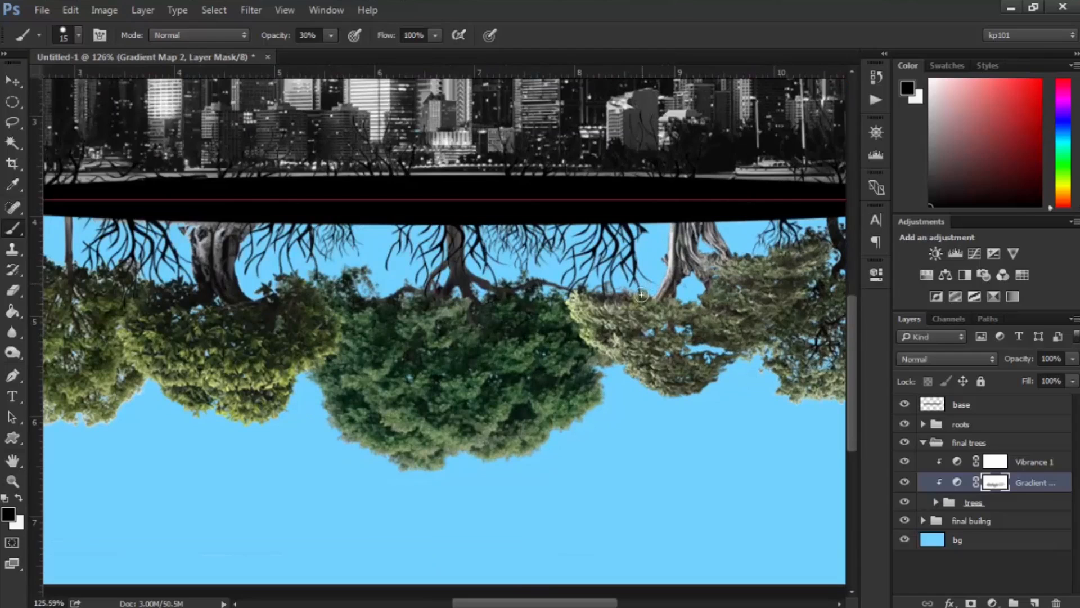
{"action": "scroll", "coordinate": [638, 346], "scroll_direction": "down", "scroll_amount": 1, "text": "alt"}
{"action": "scroll", "coordinate": [638, 346], "scroll_direction": "down", "scroll_amount": 3, "text": "alt"}
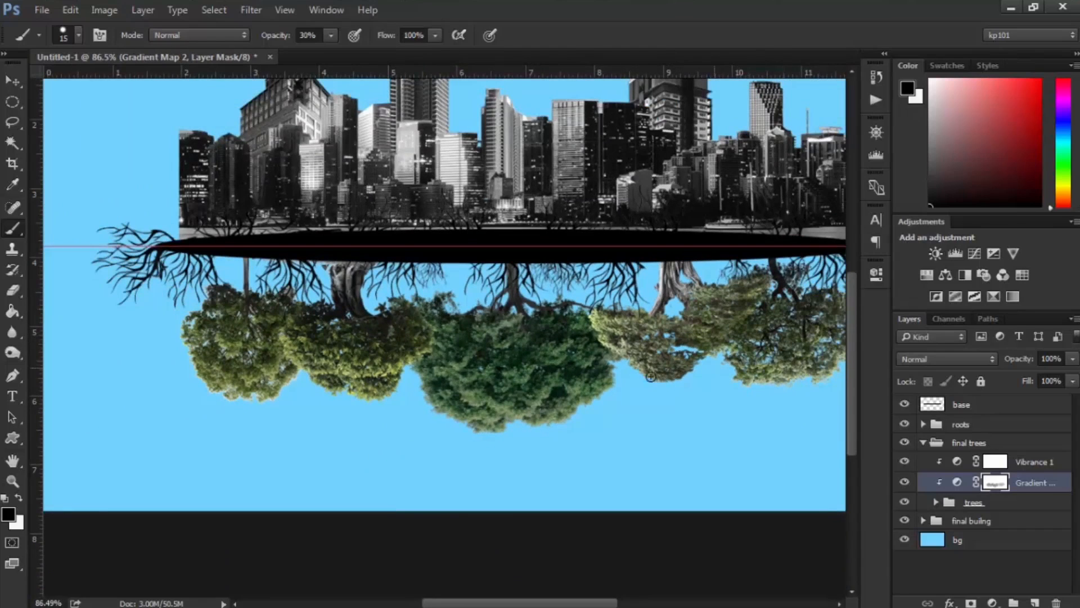
{"action": "scroll", "coordinate": [650, 377], "scroll_direction": "down", "scroll_amount": 1, "text": "alt"}
{"action": "scroll", "coordinate": [397, 420], "scroll_direction": "up", "scroll_amount": 1, "text": "alt"}
{"action": "scroll", "coordinate": [396, 419], "scroll_direction": "up", "scroll_amount": 1, "text": "alt"}
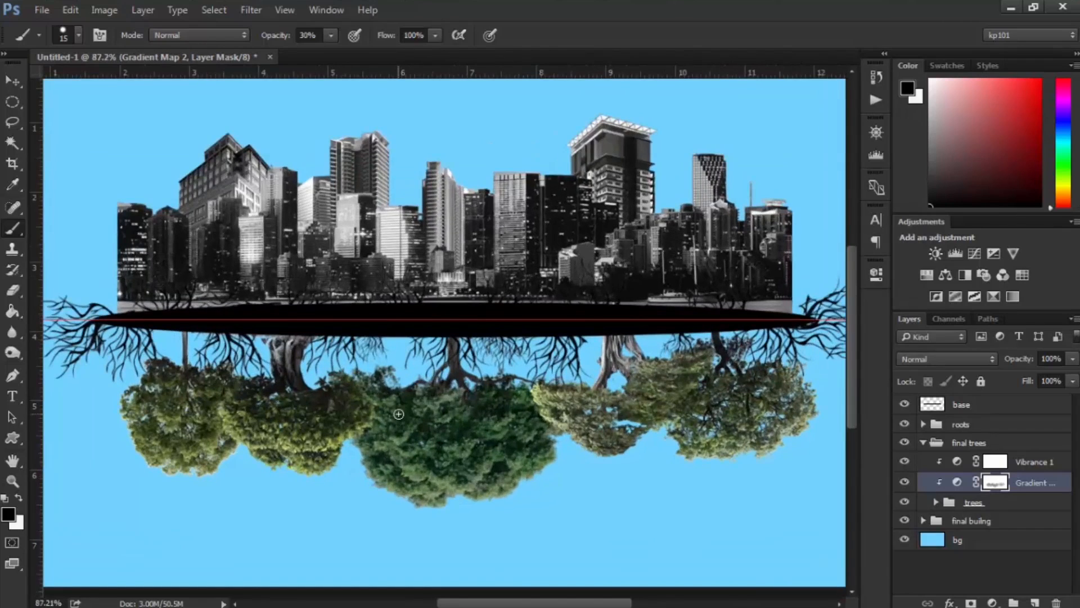
{"action": "left_click", "coordinate": [923, 443]}
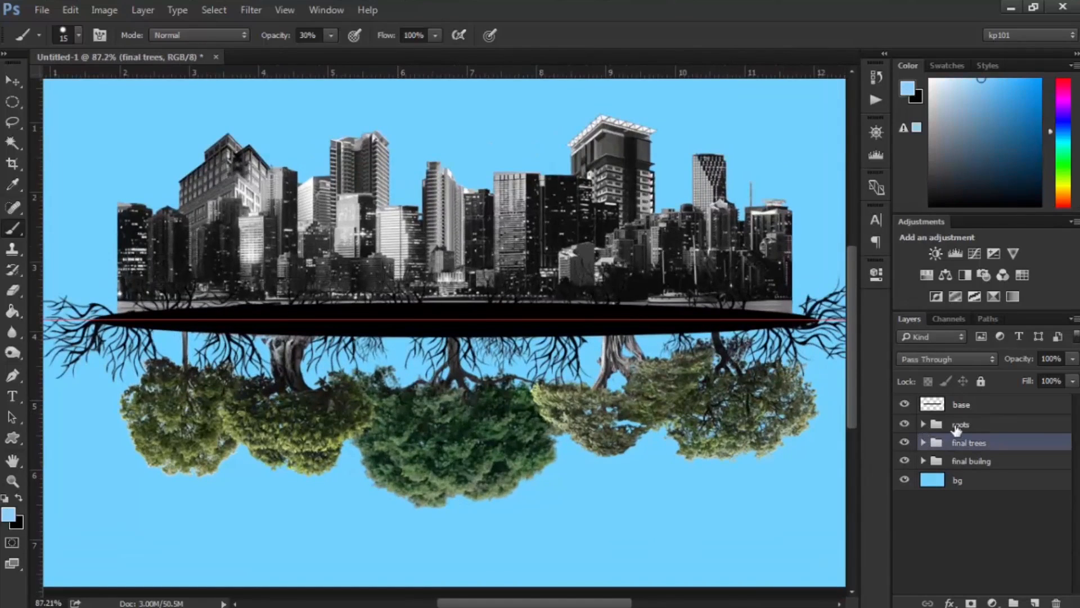
Add a new empty layer directly above the bg layer.
{"action": "left_click", "coordinate": [956, 426]}
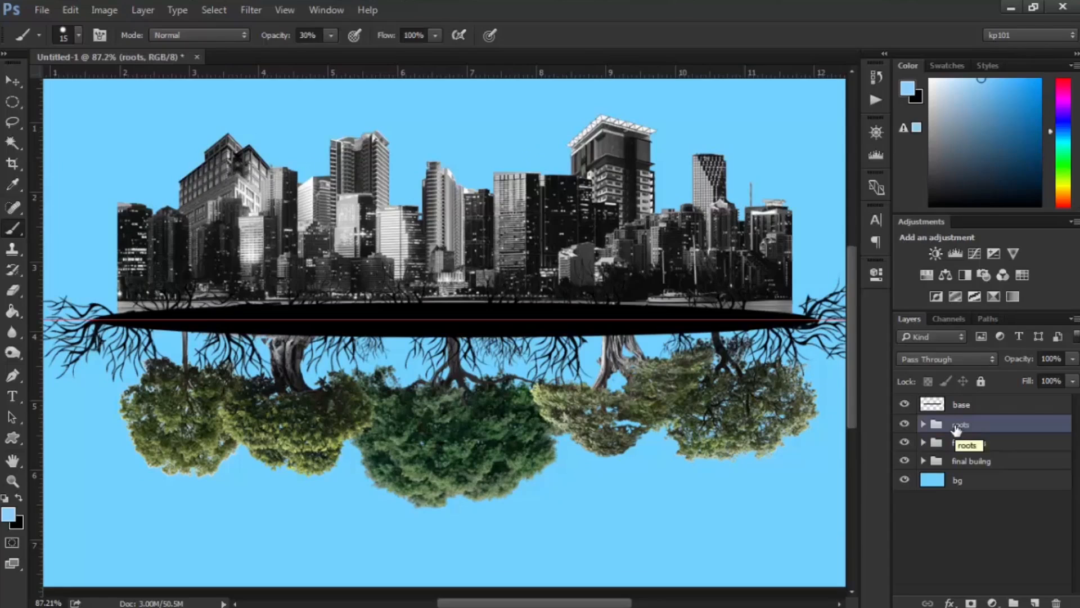
{"action": "left_click", "coordinate": [957, 482]}
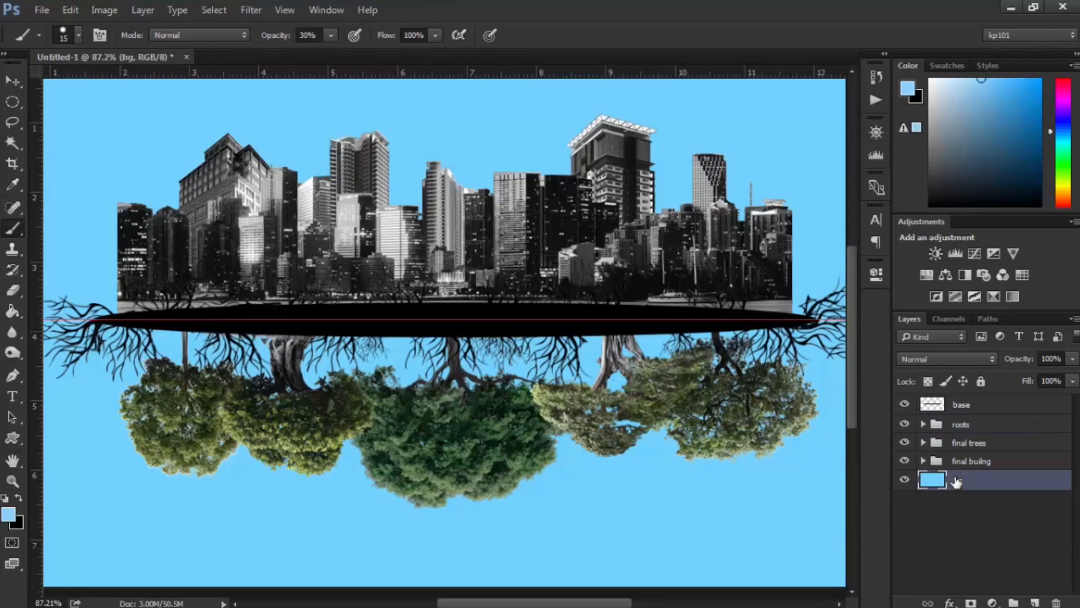
{"action": "left_click", "coordinate": [1034, 602]}
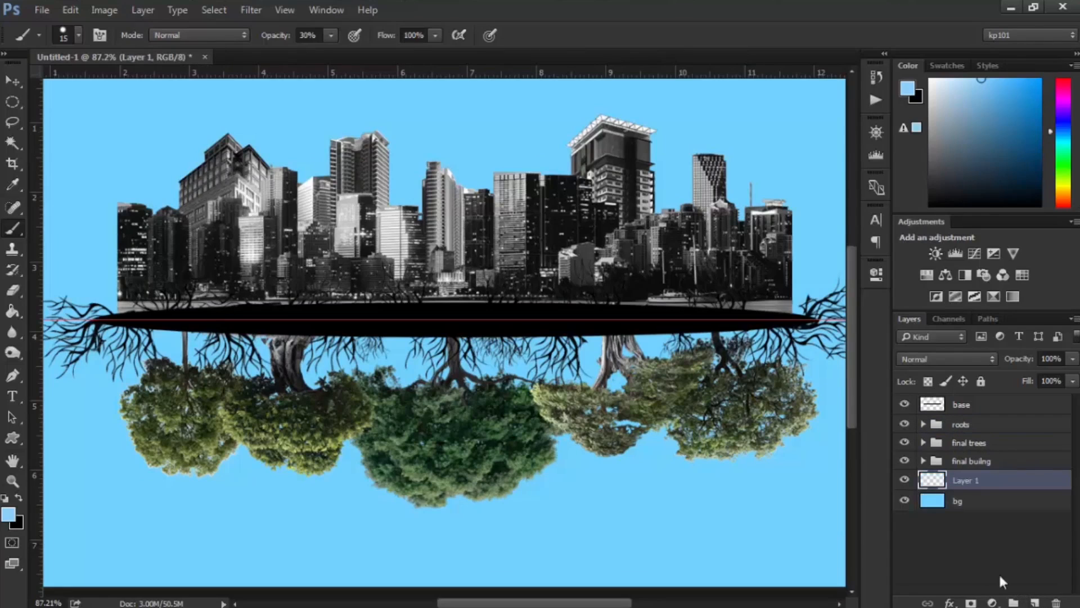
{"action": "scroll", "coordinate": [343, 447], "scroll_direction": "down", "scroll_amount": 1}
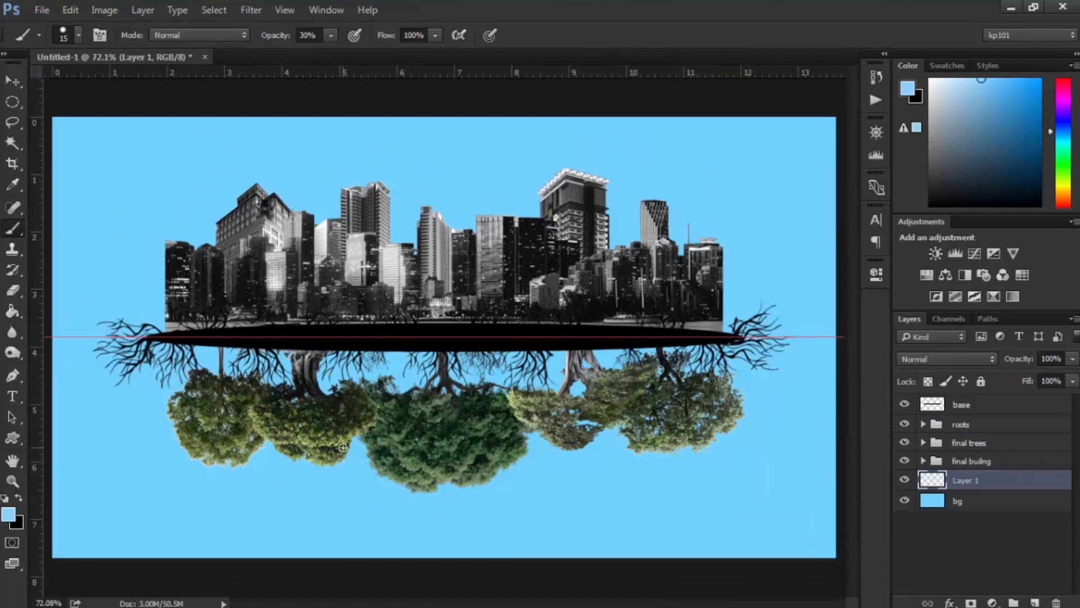
Set the brush size to 800 px and the foreground colour to white (ffffff).
{"action": "key", "text": "bracketright"}
{"action": "key", "text": "bracketright"}
{"action": "key", "text": "bracketright"}
{"action": "key", "text": "bracketright"}
{"action": "key", "text": "bracketright"}
{"action": "key", "text": "bracketright"}
{"action": "key", "text": "bracketright"}
{"action": "key", "text": "bracketright"}
{"action": "key", "text": "bracketright"}
{"action": "key", "text": "bracketright"}
{"action": "key", "text": "bracketright"}
{"action": "key", "text": "bracketright"}
{"action": "key", "text": "bracketright"}
{"action": "key", "text": "bracketright"}
{"action": "key", "text": "bracketright"}
{"action": "key", "text": "bracketright"}
{"action": "key", "text": "bracketright"}
{"action": "key", "text": "bracketright"}
{"action": "key", "text": "bracketright"}
{"action": "key", "text": "bracketleft"}
{"action": "key", "text": "bracketleft"}
{"action": "key", "text": "bracketright"}
{"action": "left_click", "coordinate": [8, 514]}
{"action": "type", "text": "ffffff"}
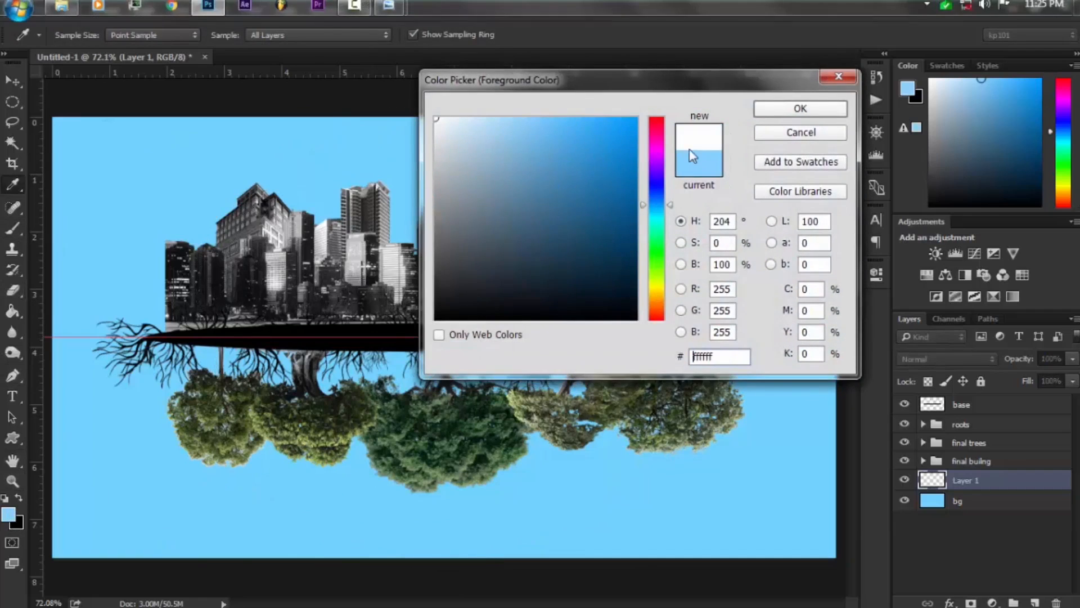
{"action": "left_click", "coordinate": [760, 109]}
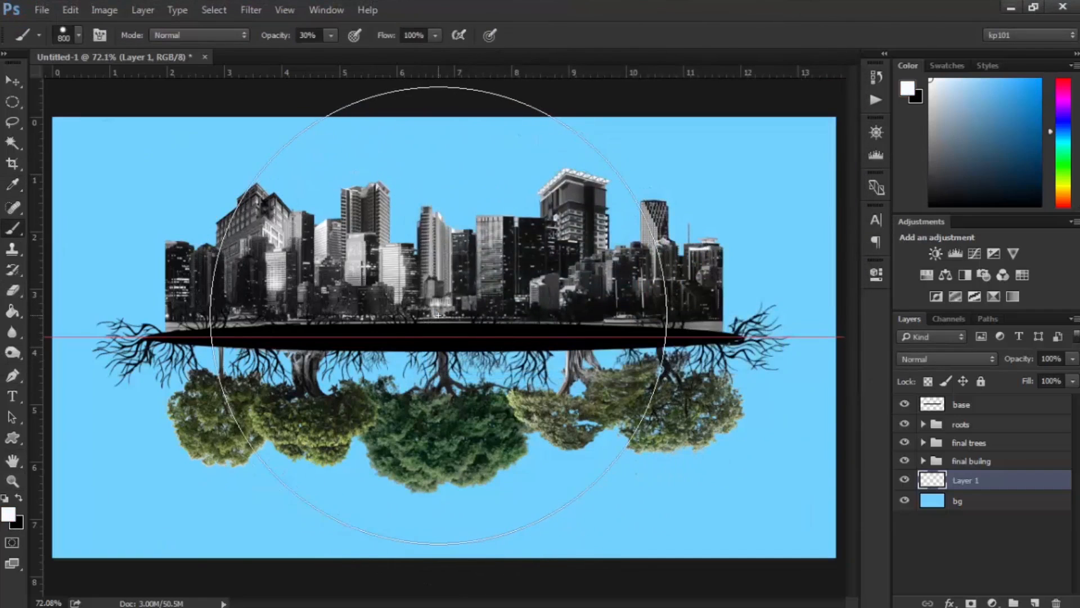
Paint one large soft white glow behind the centre of the city with a 1300 px brush at 100% opacity.
{"action": "right_click", "coordinate": [462, 333]}
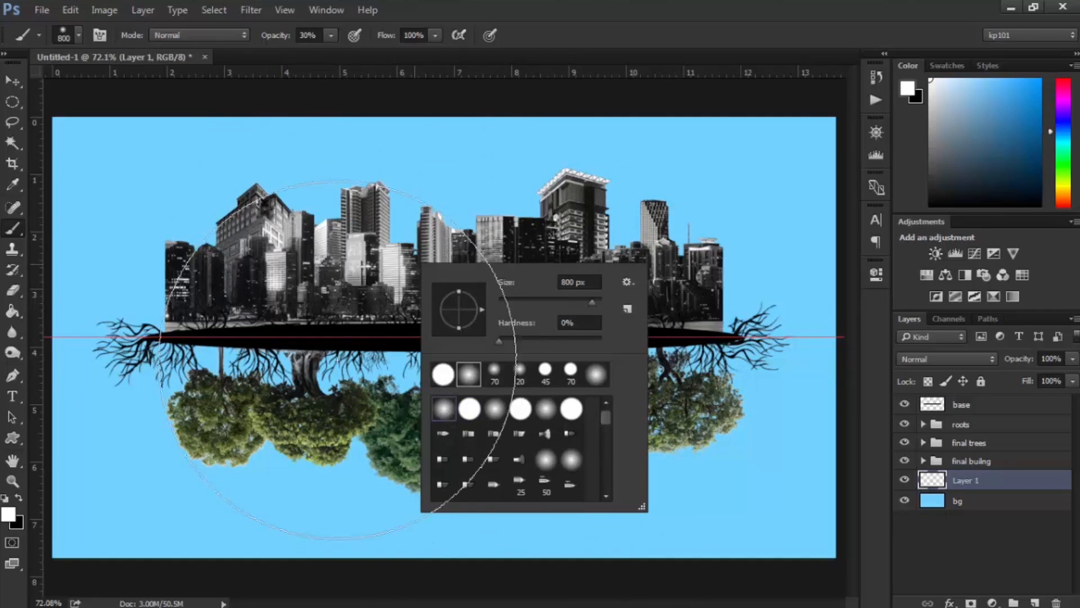
{"action": "left_click", "coordinate": [417, 326]}
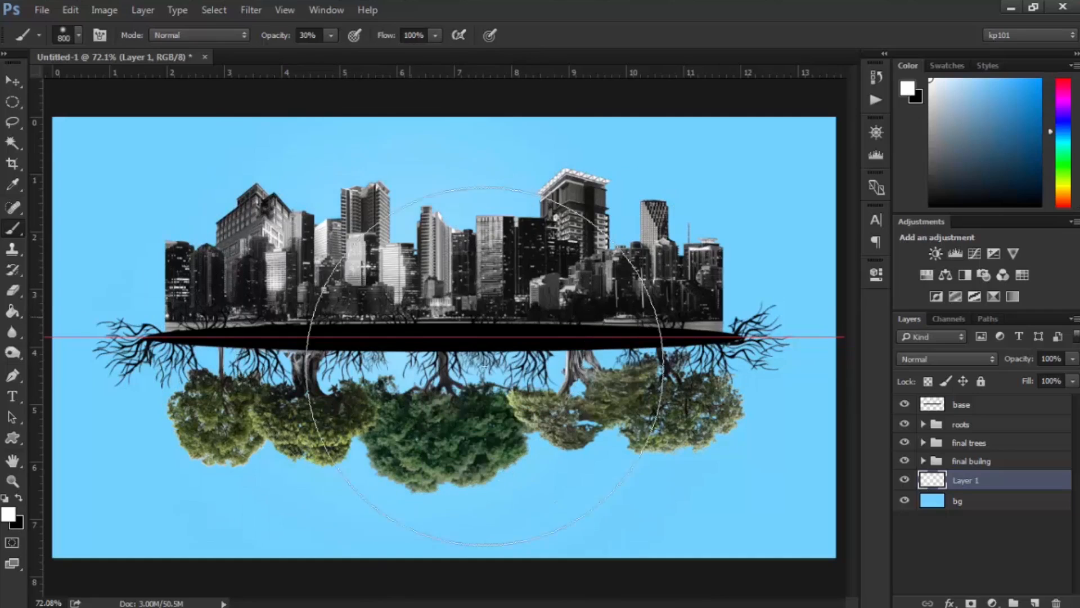
{"action": "key", "text": "0"}
{"action": "key", "text": "bracketright"}
{"action": "key", "text": "bracketright"}
{"action": "key", "text": "bracketright"}
{"action": "key", "text": "bracketright"}
{"action": "left_click", "coordinate": [433, 322]}
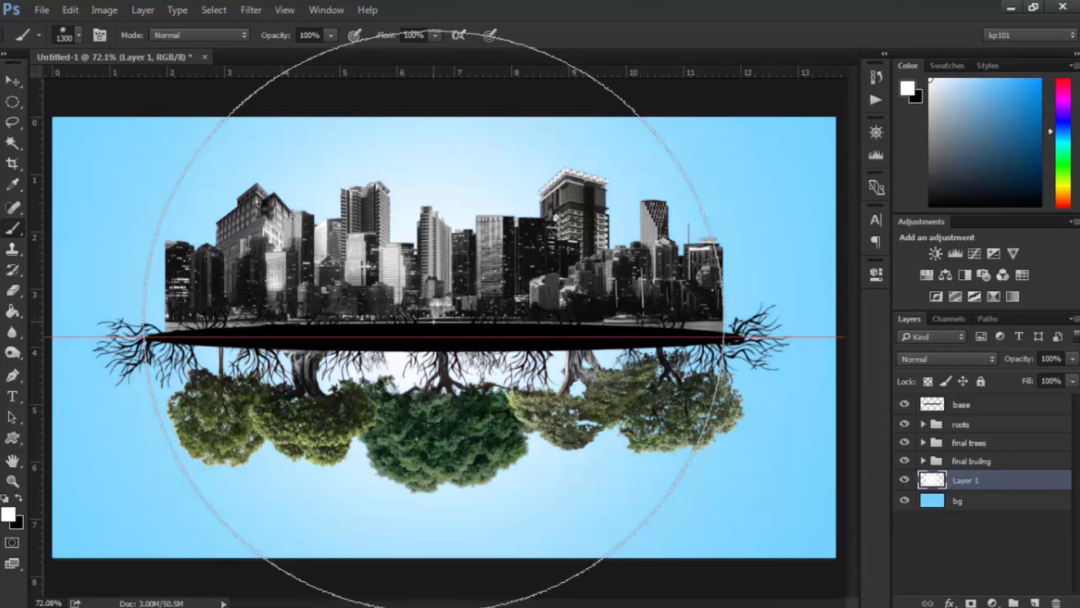
{"action": "scroll", "coordinate": [548, 433], "scroll_direction": "down", "scroll_amount": 2}
{"action": "scroll", "coordinate": [535, 428], "scroll_direction": "up", "scroll_amount": 3}
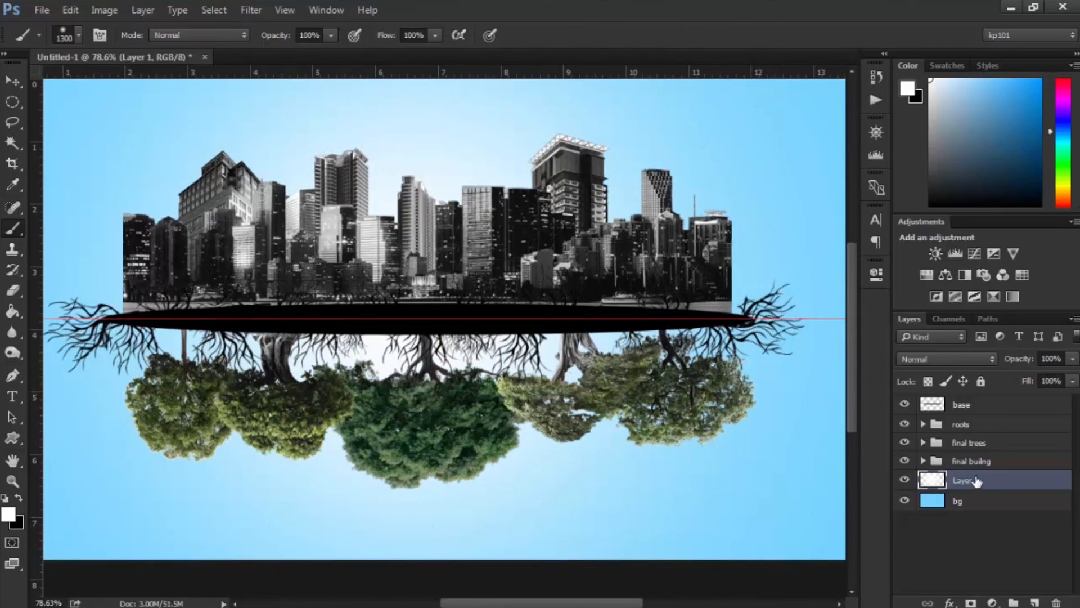
Select the roots group and activate the standard Pen tool in Path mode.
{"action": "left_click", "coordinate": [989, 428]}
{"action": "left_click", "coordinate": [986, 405]}
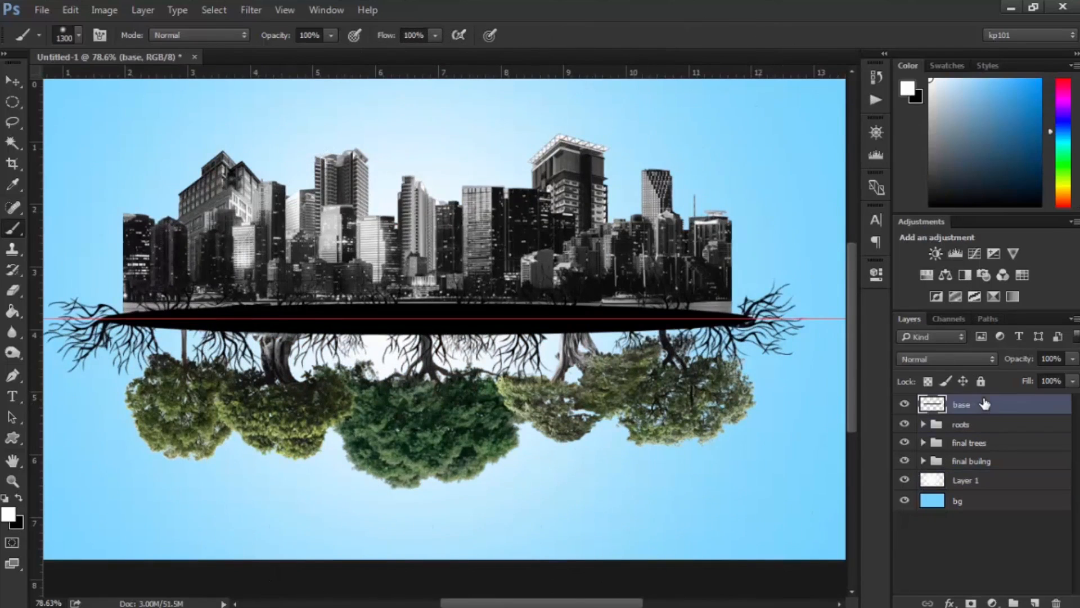
{"action": "left_click", "coordinate": [972, 427]}
{"action": "scroll", "coordinate": [393, 383], "scroll_direction": "up", "scroll_amount": 4}
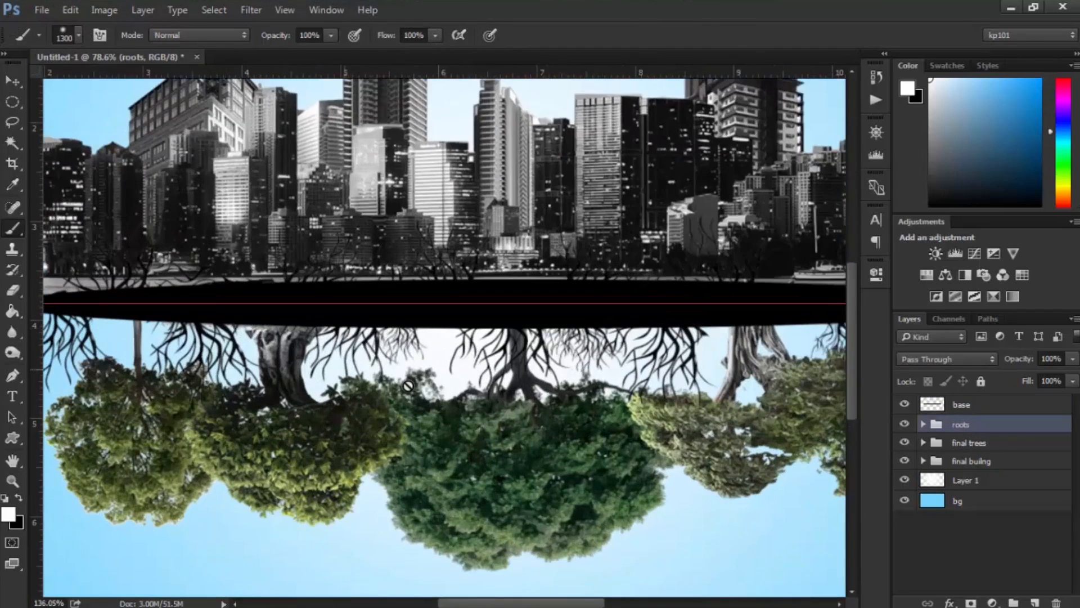
{"action": "key", "text": "p"}
{"action": "left_click_drag", "start_coordinate": [131, 369], "coordinate": [324, 391]}
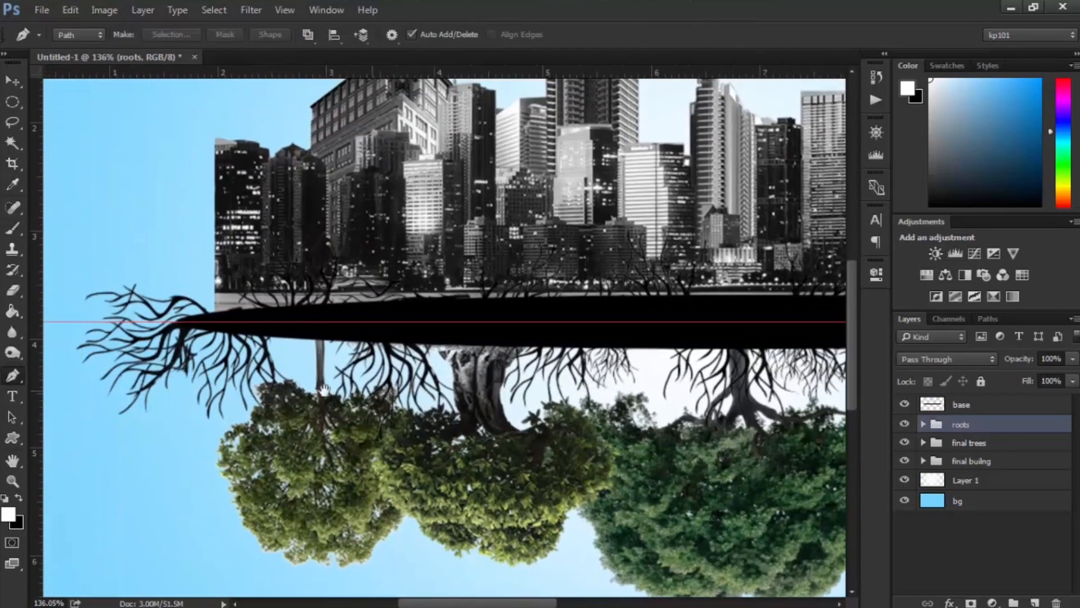
{"action": "left_click", "coordinate": [14, 374]}
{"action": "left_click", "coordinate": [69, 375]}
{"action": "left_click", "coordinate": [12, 376]}
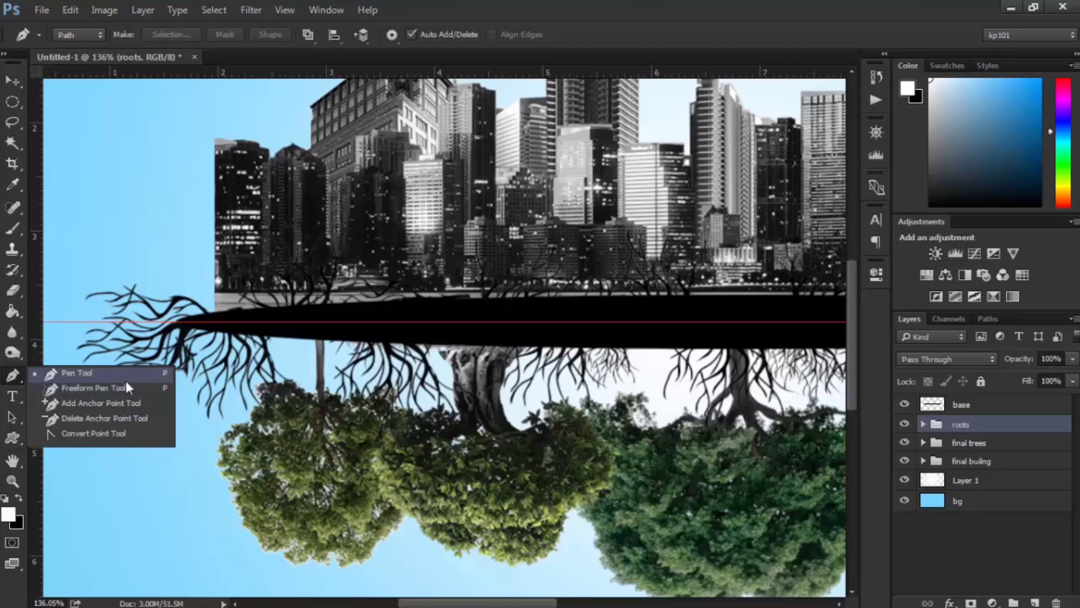
{"action": "left_click", "coordinate": [220, 323]}
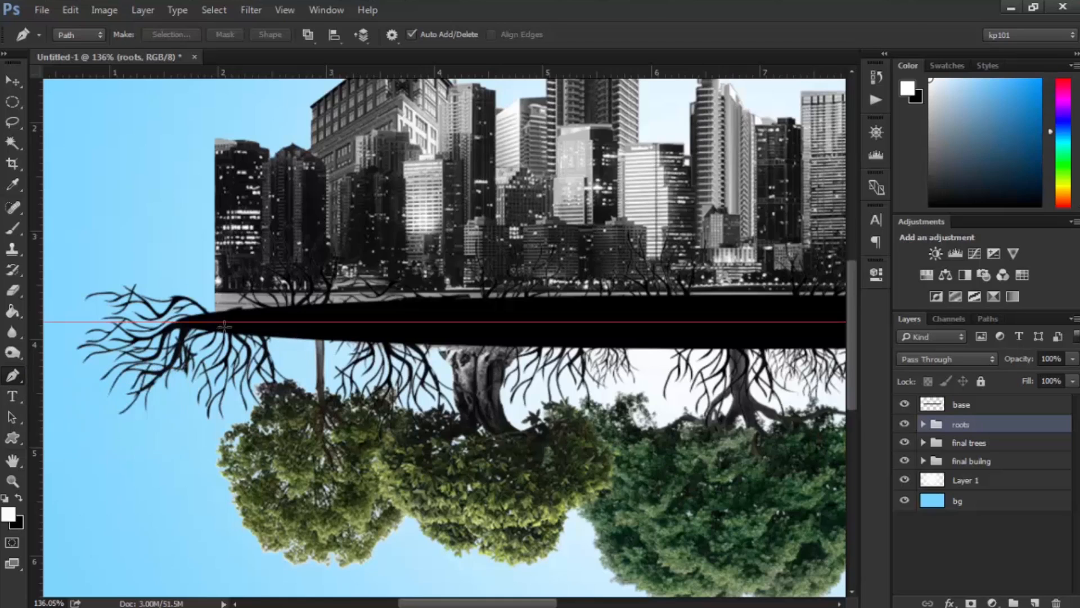
{"action": "scroll", "coordinate": [209, 322], "scroll_direction": "up", "scroll_amount": 2}
{"action": "scroll", "coordinate": [209, 323], "scroll_direction": "up", "scroll_amount": 2}
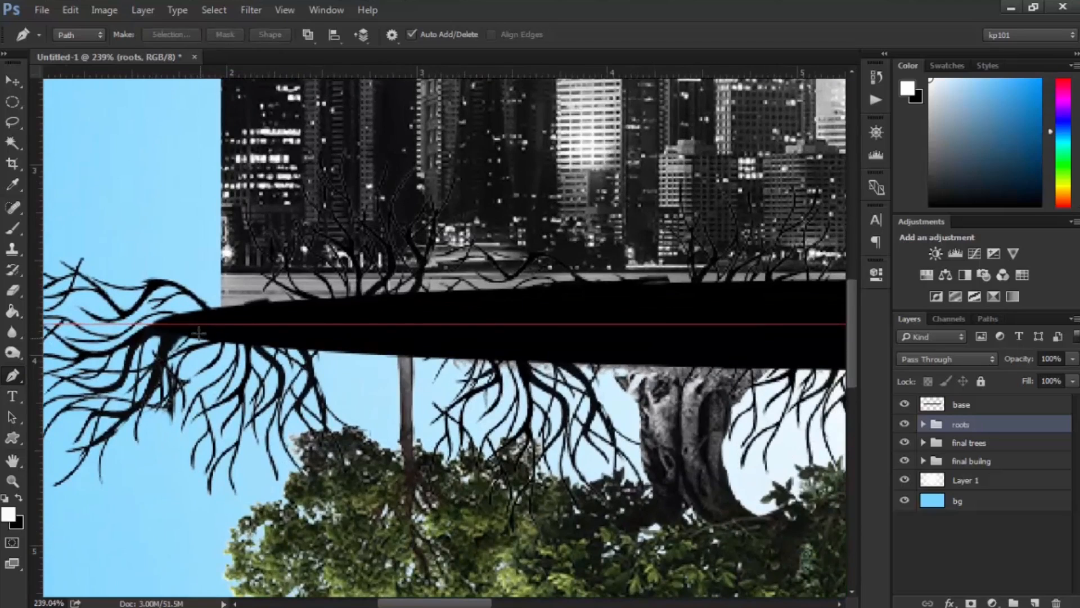
{"action": "left_click_drag", "start_coordinate": [178, 324], "coordinate": [207, 299]}
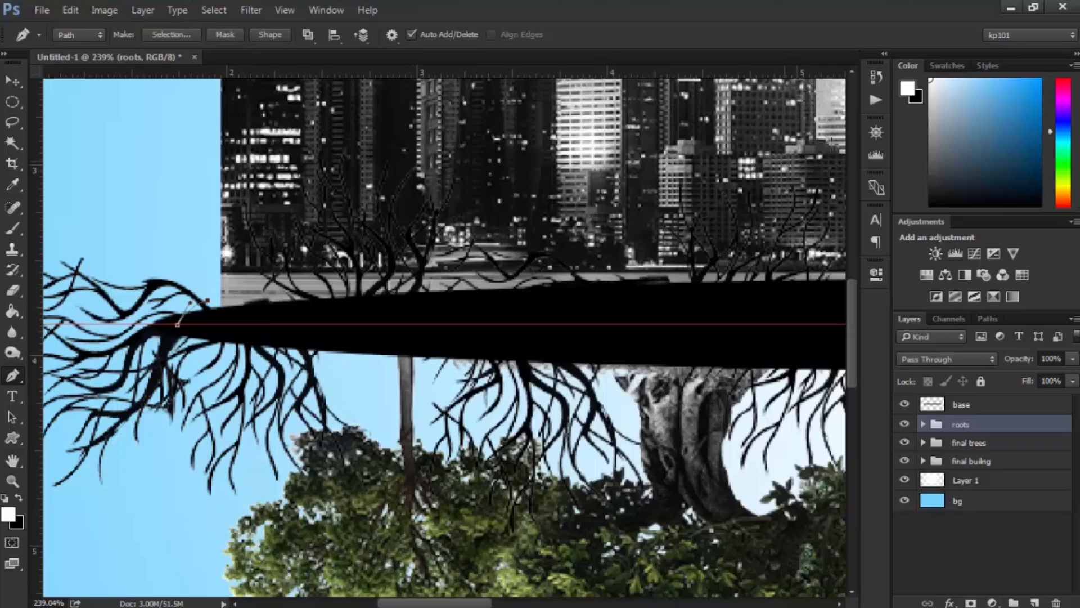
{"action": "left_click", "coordinate": [875, 85]}
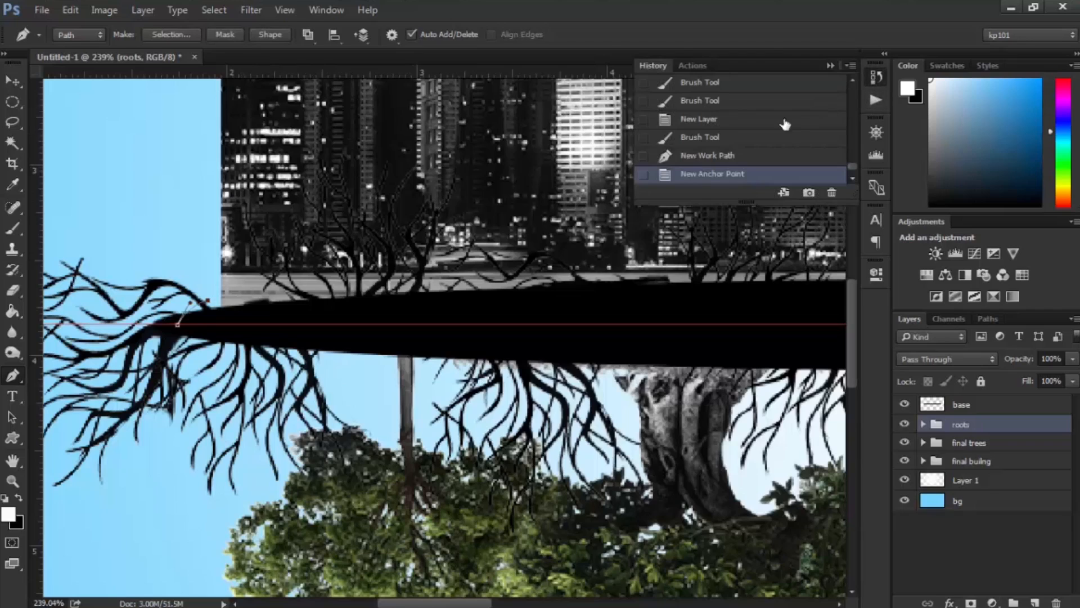
{"action": "left_click", "coordinate": [695, 137]}
{"action": "left_click", "coordinate": [831, 65]}
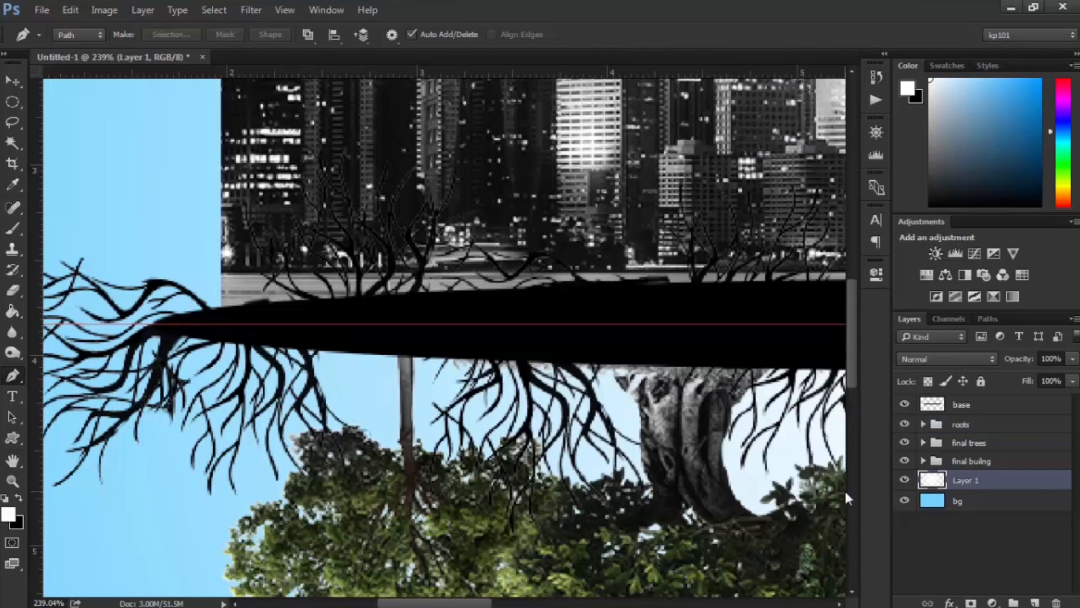
Add a new layer above the roots group and begin a jagged Pen path along the upper edge of the base from its left tip.
{"action": "left_click", "coordinate": [982, 429]}
{"action": "left_click", "coordinate": [1035, 602]}
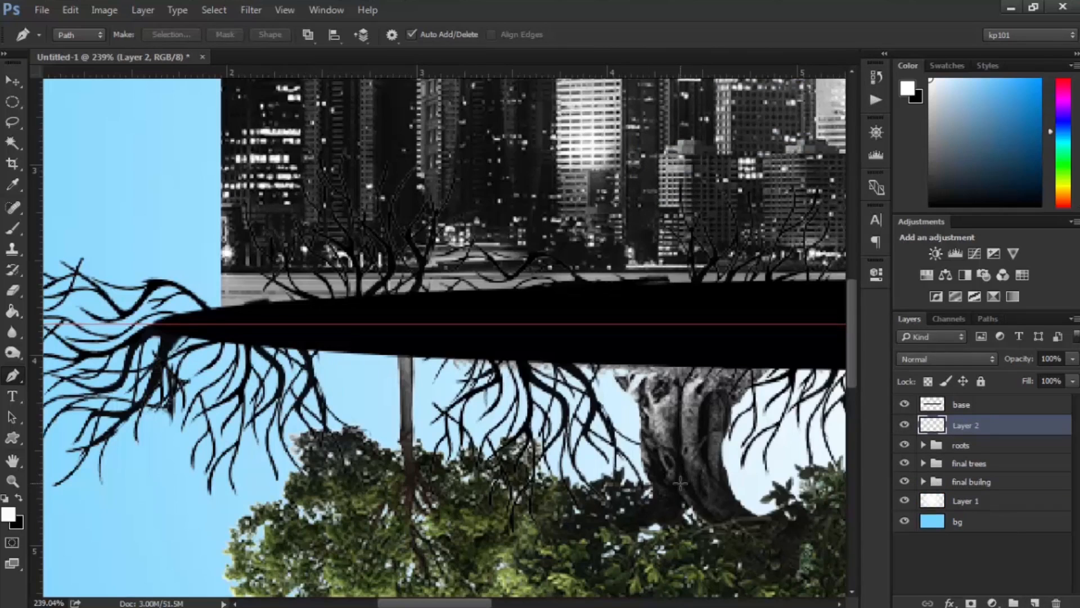
{"action": "left_click", "coordinate": [172, 316]}
{"action": "left_click", "coordinate": [202, 289]}
{"action": "left_click", "coordinate": [204, 307]}
{"action": "left_click", "coordinate": [227, 311]}
{"action": "left_click", "coordinate": [254, 310]}
{"action": "left_click", "coordinate": [297, 292]}
{"action": "left_click", "coordinate": [309, 314]}
{"action": "left_click", "coordinate": [385, 302]}
{"action": "left_click", "coordinate": [482, 276]}
{"action": "left_click", "coordinate": [507, 298]}
{"action": "left_click", "coordinate": [547, 270]}
{"action": "left_click", "coordinate": [581, 295]}
{"action": "left_click", "coordinate": [647, 273]}
{"action": "left_click_drag", "start_coordinate": [556, 325], "coordinate": [417, 340]}
{"action": "left_click_drag", "start_coordinate": [481, 307], "coordinate": [505, 285]}
{"action": "left_click", "coordinate": [524, 301]}
{"action": "left_click", "coordinate": [573, 305]}
{"action": "left_click", "coordinate": [636, 301]}
{"action": "left_click", "coordinate": [647, 305]}
{"action": "left_click_drag", "start_coordinate": [644, 323], "coordinate": [499, 333]}
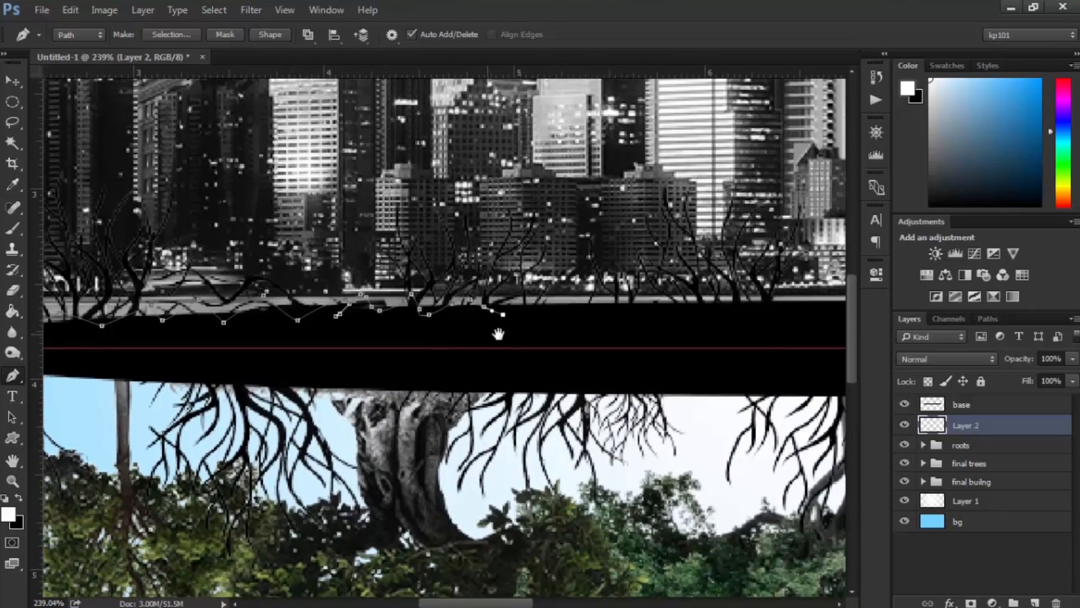
Continue the irregular path along the base's upper edge, beneath the buildings, to its right tip.
{"action": "left_click", "coordinate": [518, 316]}
{"action": "left_click", "coordinate": [551, 298]}
{"action": "left_click", "coordinate": [565, 299]}
{"action": "left_click_drag", "start_coordinate": [590, 305], "coordinate": [443, 332]}
{"action": "left_click", "coordinate": [636, 293]}
{"action": "left_click", "coordinate": [561, 312]}
{"action": "left_click", "coordinate": [570, 293]}
{"action": "left_click", "coordinate": [571, 279]}
{"action": "left_click", "coordinate": [578, 308]}
{"action": "left_click", "coordinate": [596, 289]}
{"action": "left_click", "coordinate": [610, 305]}
{"action": "left_click", "coordinate": [613, 311]}
{"action": "left_click", "coordinate": [625, 307]}
{"action": "left_click", "coordinate": [630, 297]}
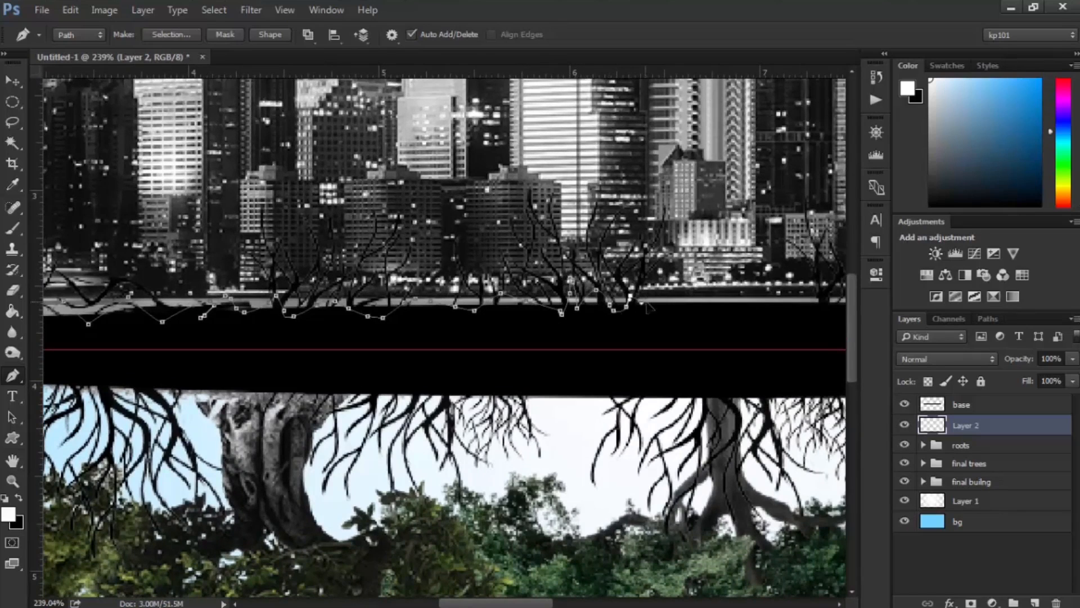
{"action": "left_click_drag", "start_coordinate": [685, 321], "coordinate": [586, 332]}
{"action": "left_click", "coordinate": [607, 318]}
{"action": "left_click", "coordinate": [617, 308]}
{"action": "left_click", "coordinate": [635, 318]}
{"action": "left_click", "coordinate": [650, 309]}
{"action": "left_click", "coordinate": [663, 308]}
{"action": "left_click", "coordinate": [675, 320]}
{"action": "left_click", "coordinate": [696, 317]}
{"action": "left_click_drag", "start_coordinate": [676, 357], "coordinate": [531, 360]}
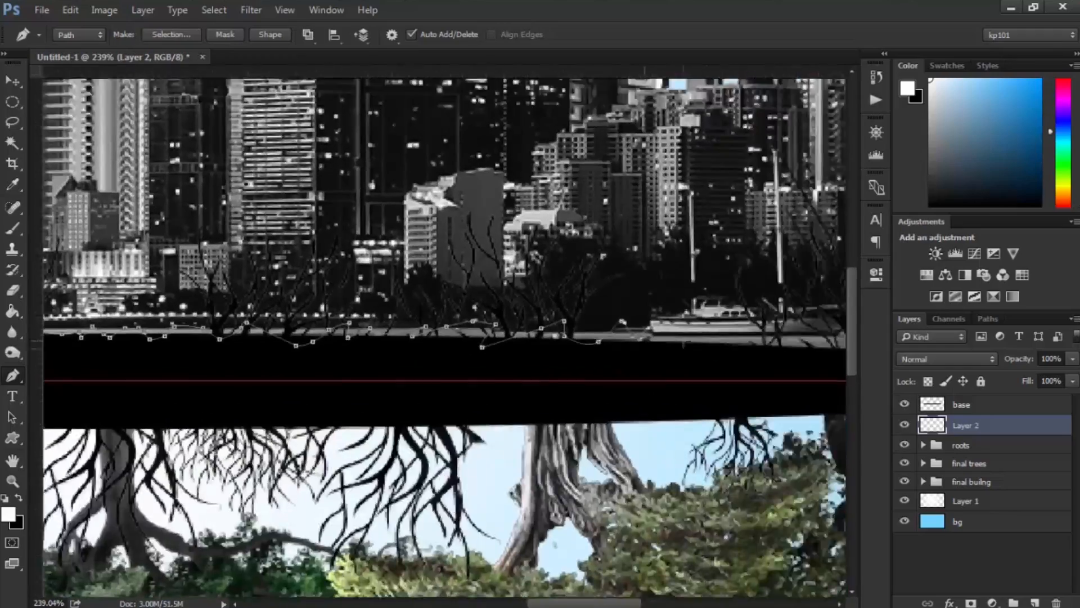
{"action": "left_click_drag", "start_coordinate": [726, 348], "coordinate": [621, 358]}
{"action": "left_click", "coordinate": [701, 359]}
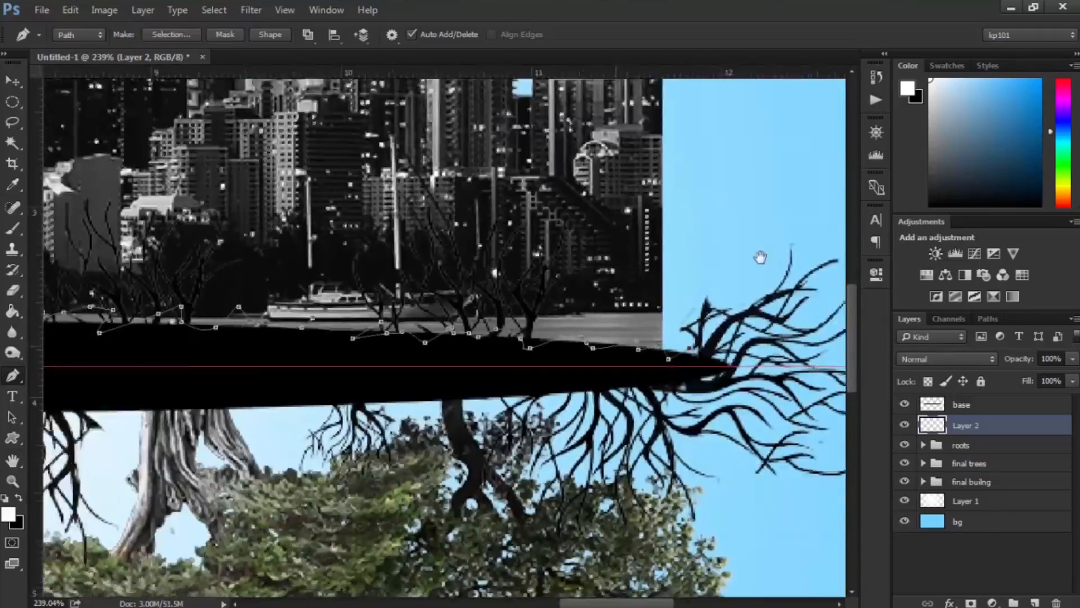
Trace the base's lower edge with an irregular path from the right tip back to the left tip.
{"action": "left_click_drag", "start_coordinate": [760, 258], "coordinate": [619, 259]}
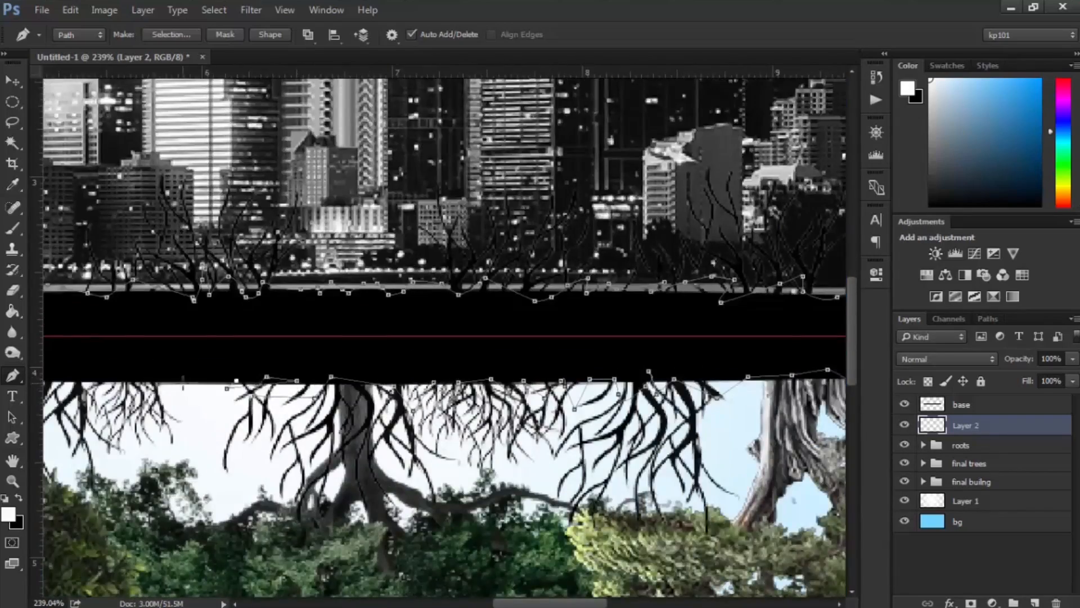
{"action": "left_click_drag", "start_coordinate": [518, 399], "coordinate": [405, 399]}
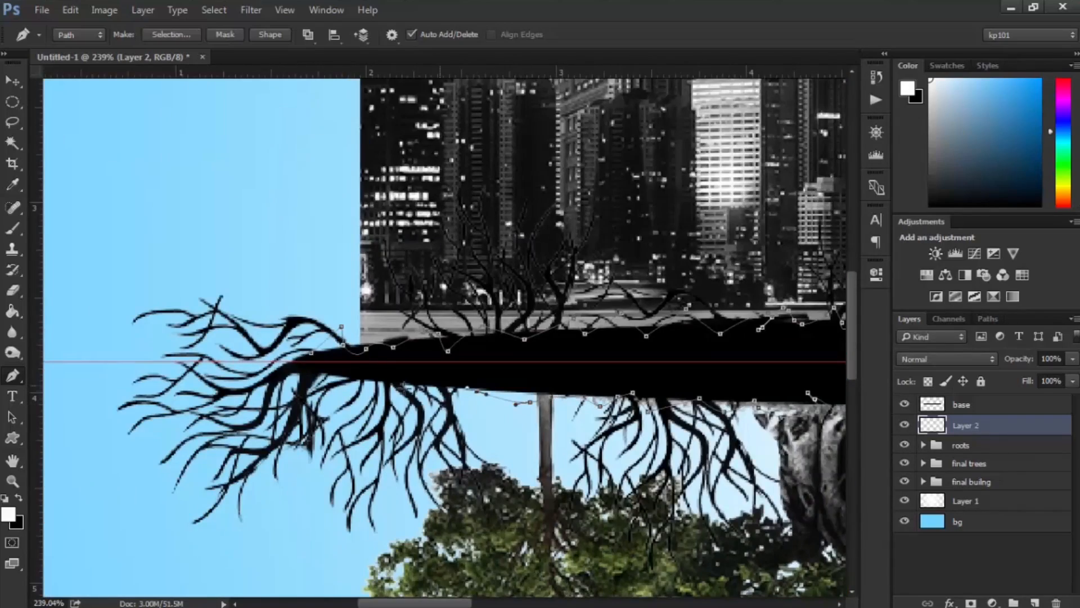
{"action": "left_click", "coordinate": [362, 380]}
{"action": "left_click", "coordinate": [340, 371]}
{"action": "left_click", "coordinate": [309, 375]}
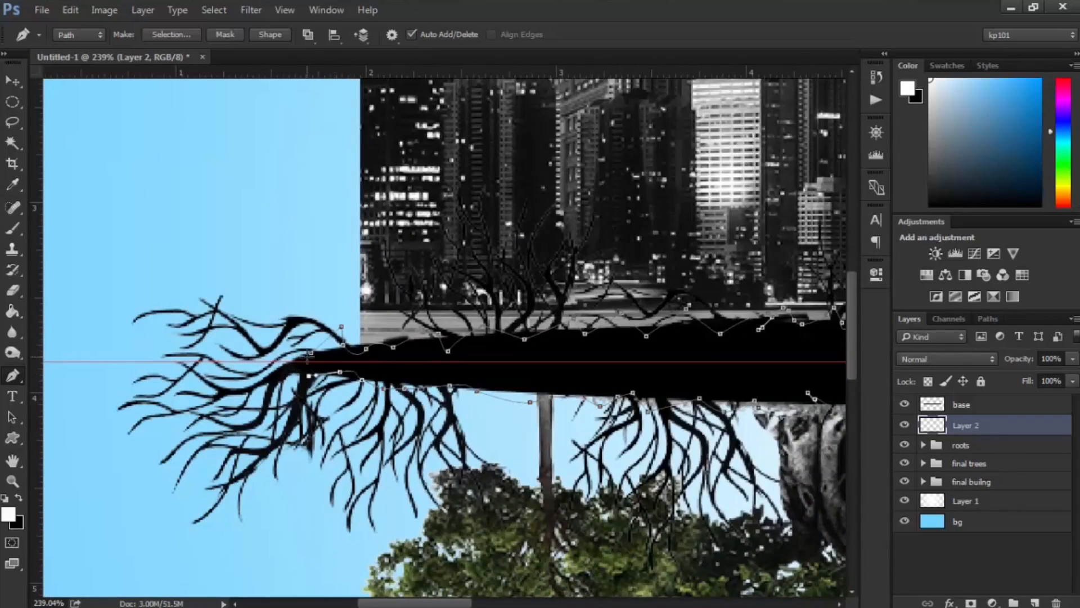
{"action": "left_click", "coordinate": [296, 371]}
Convert the path around the base into a new anti-aliased selection with a 0-pixel feather radius.
{"action": "scroll", "coordinate": [445, 409], "scroll_direction": "down", "scroll_amount": 3}
{"action": "scroll", "coordinate": [429, 401], "scroll_direction": "down", "scroll_amount": 4}
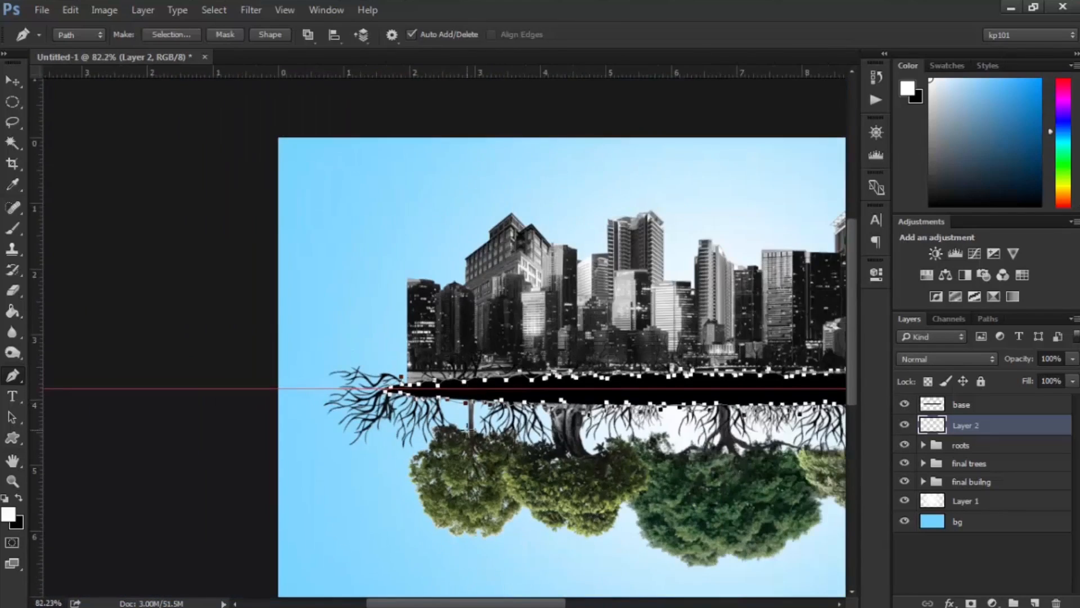
{"action": "scroll", "coordinate": [464, 400], "scroll_direction": "up", "scroll_amount": 4}
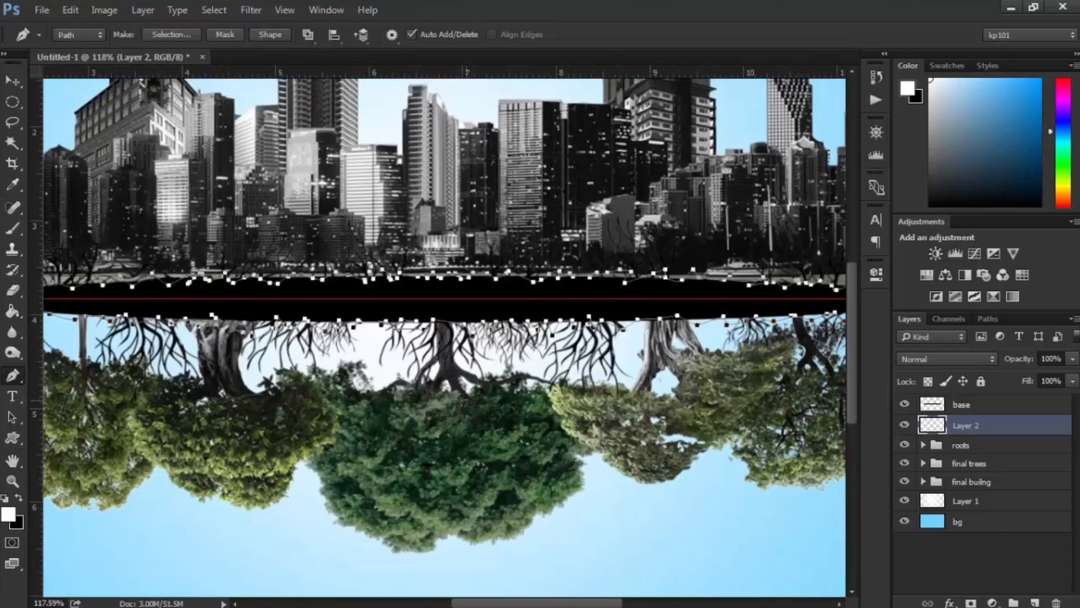
{"action": "scroll", "coordinate": [410, 398], "scroll_direction": "up", "scroll_amount": 2}
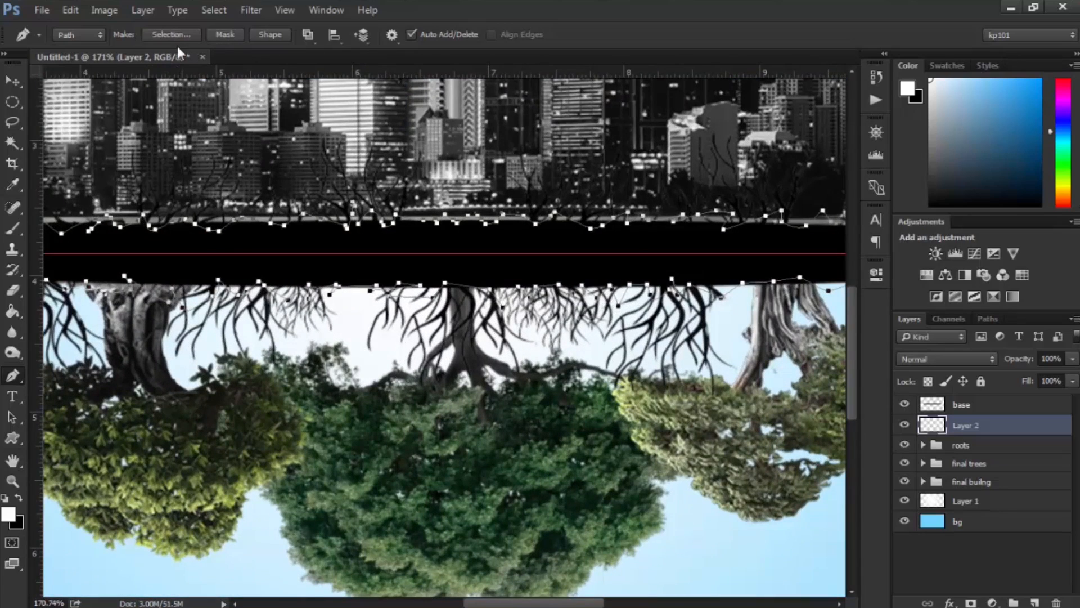
{"action": "left_click", "coordinate": [161, 34]}
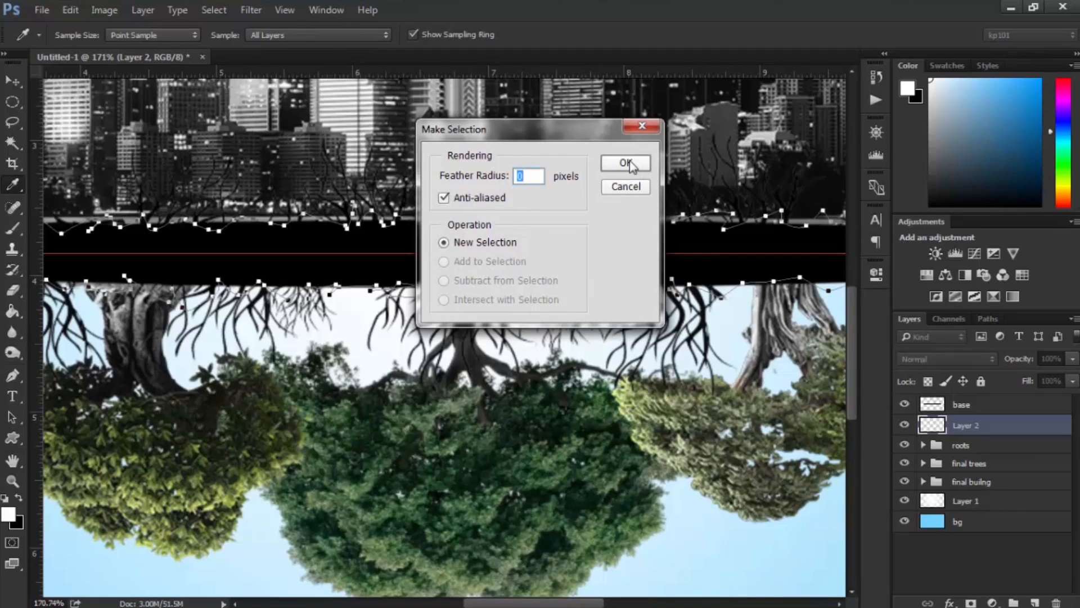
{"action": "left_click", "coordinate": [625, 163]}
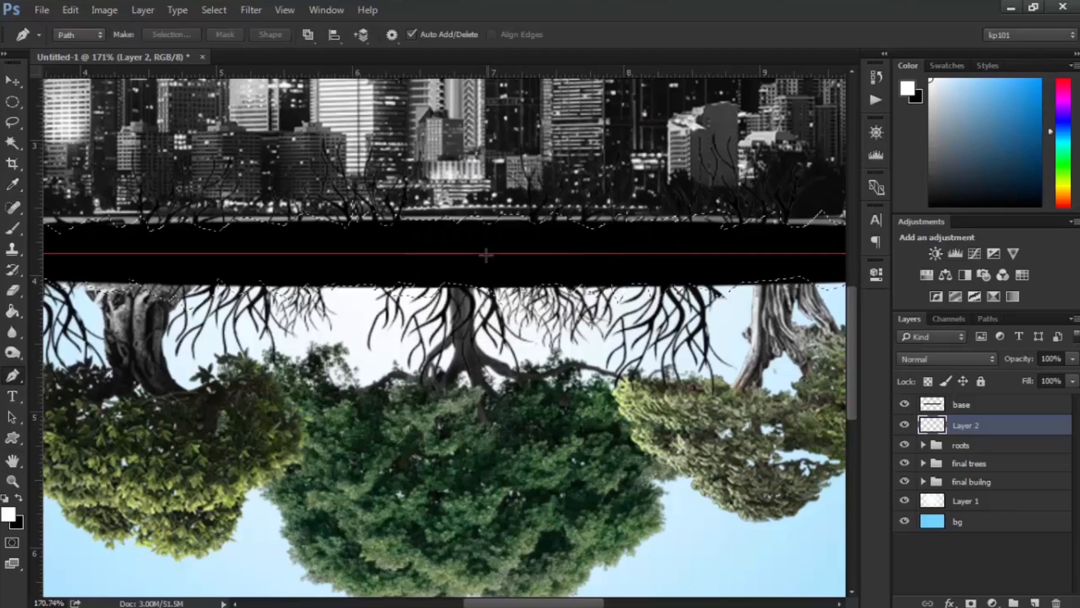
{"action": "key", "text": "ctrl+0"}
{"action": "scroll", "coordinate": [478, 257], "scroll_direction": "up", "scroll_amount": 3}
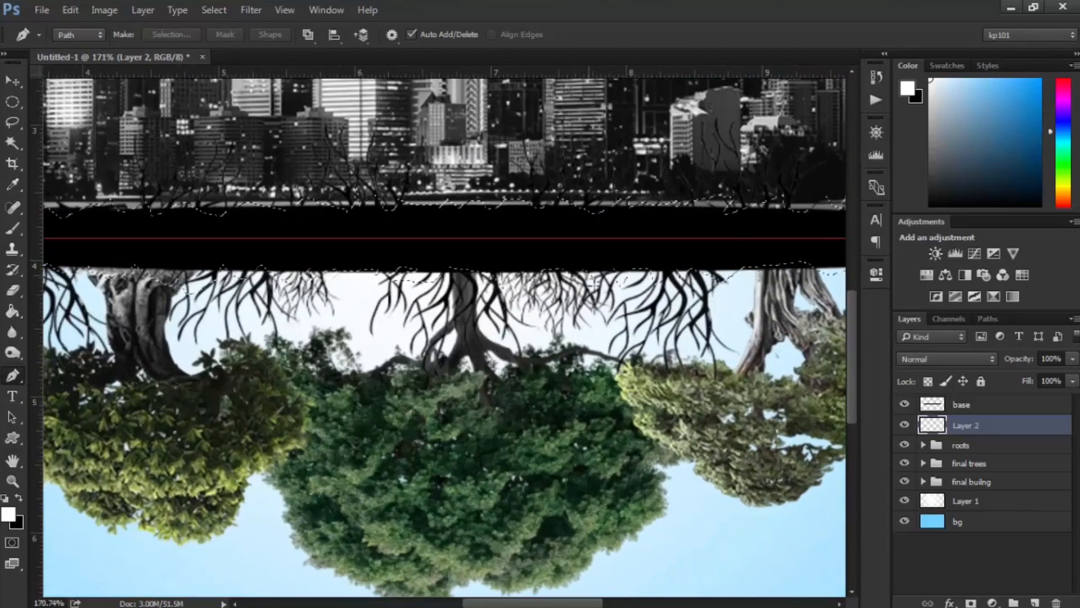
Fill the jagged selection around the base with black on Layer 2, in Normal mode at 100% opacity.
{"action": "right_click", "coordinate": [494, 229]}
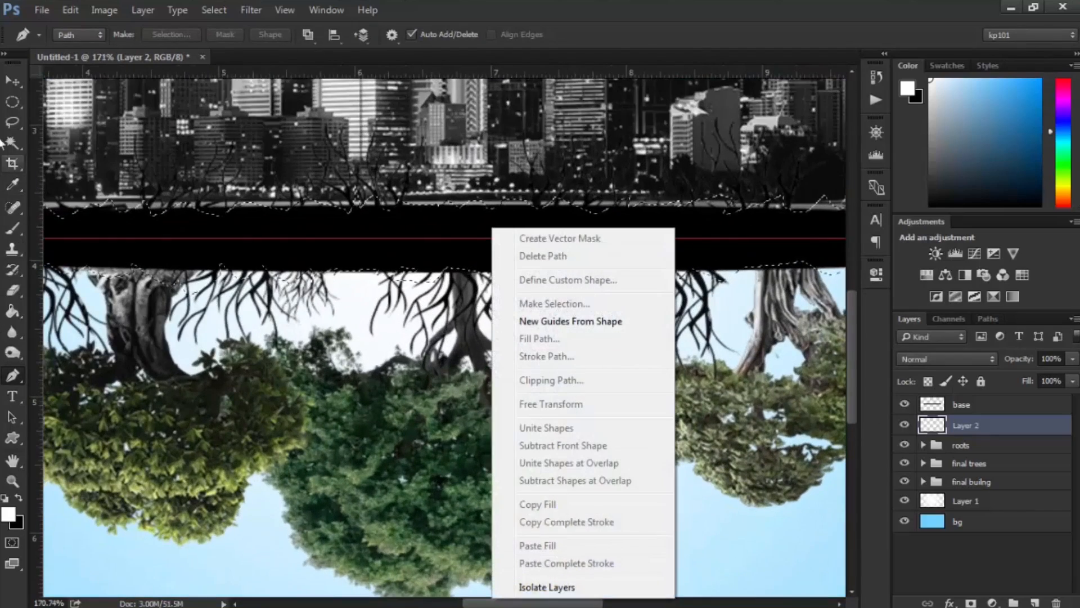
{"action": "left_click", "coordinate": [13, 102]}
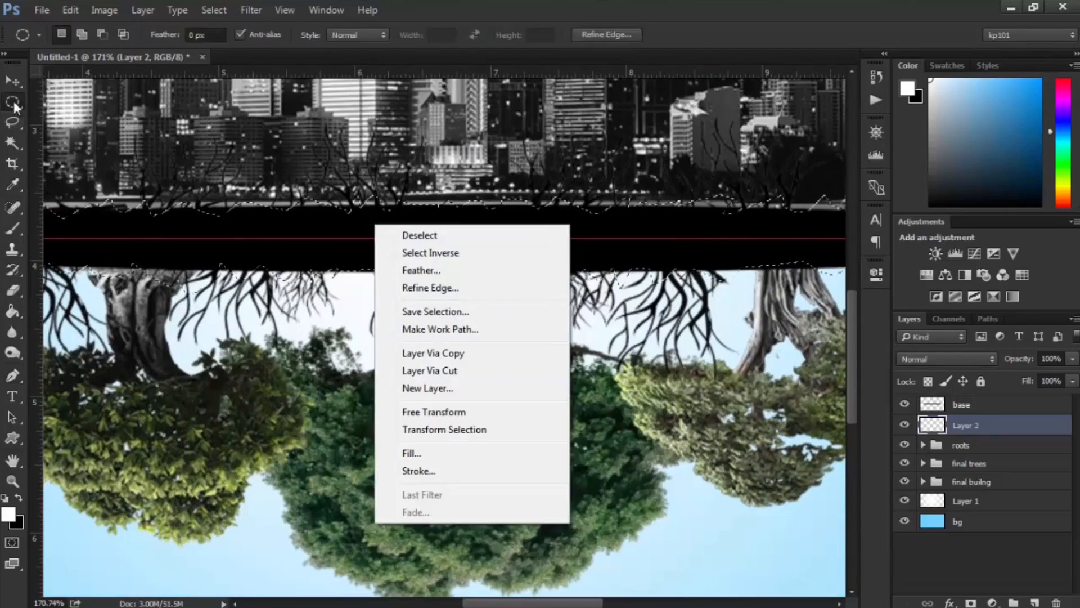
{"action": "right_click", "coordinate": [12, 102]}
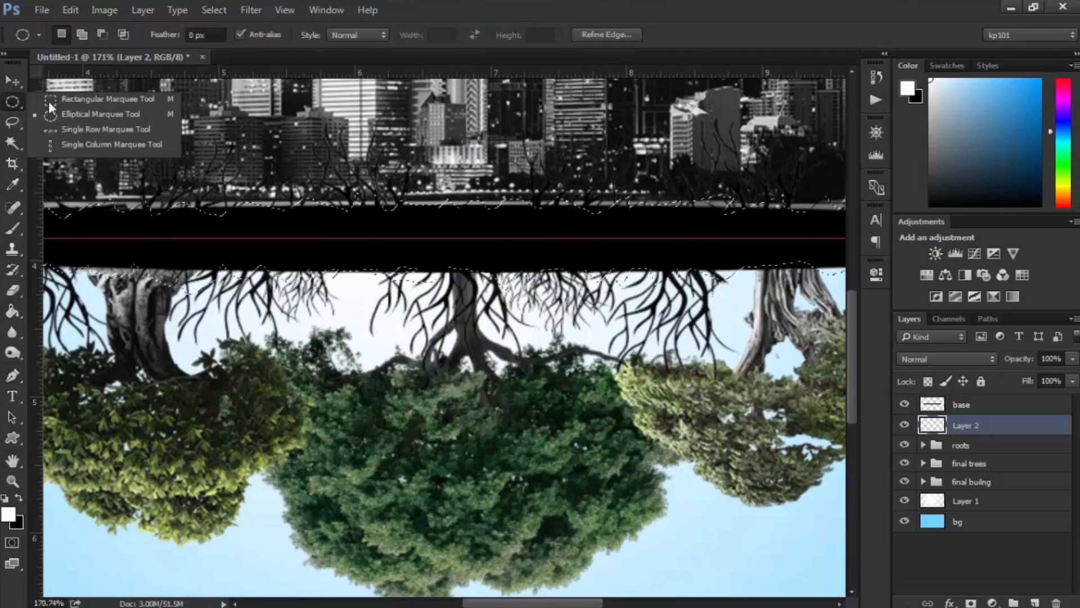
{"action": "left_click", "coordinate": [85, 116]}
{"action": "right_click", "coordinate": [437, 242]}
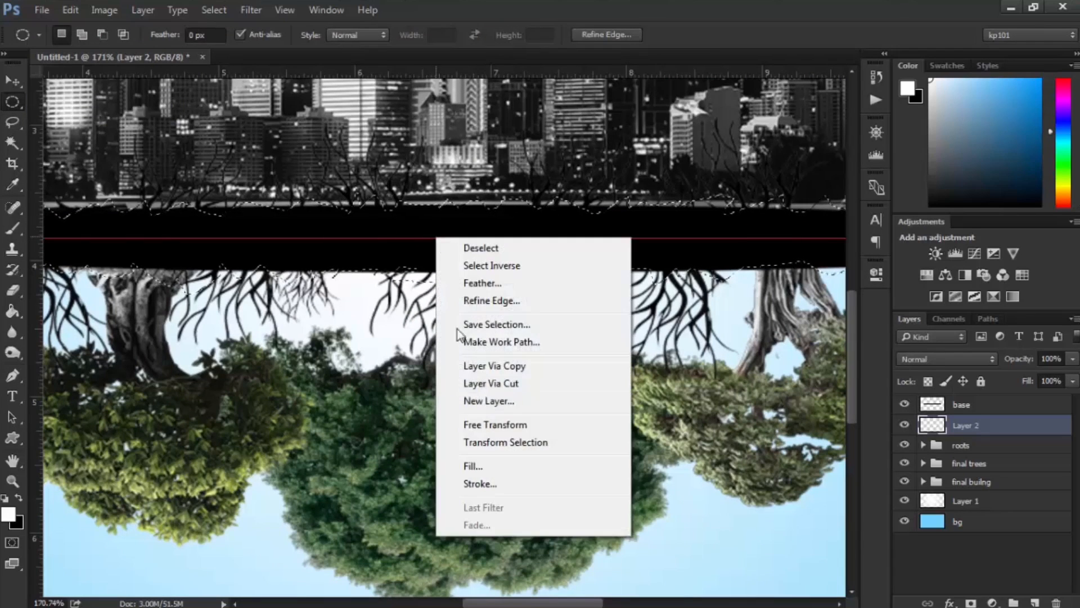
{"action": "left_click", "coordinate": [472, 468]}
{"action": "left_click", "coordinate": [510, 164]}
{"action": "left_click", "coordinate": [534, 199]}
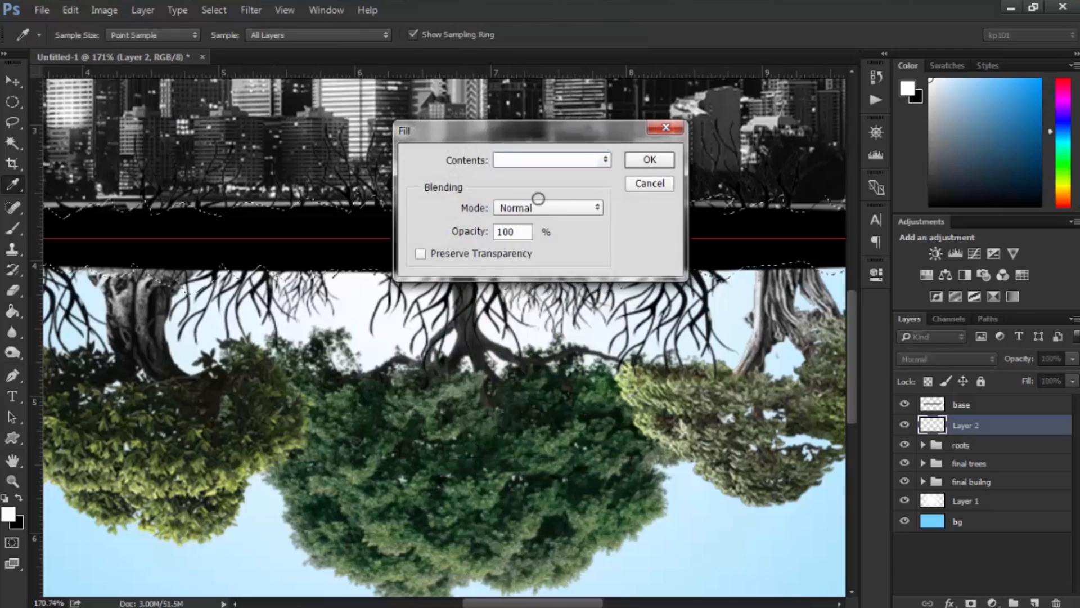
{"action": "left_click", "coordinate": [801, 108]}
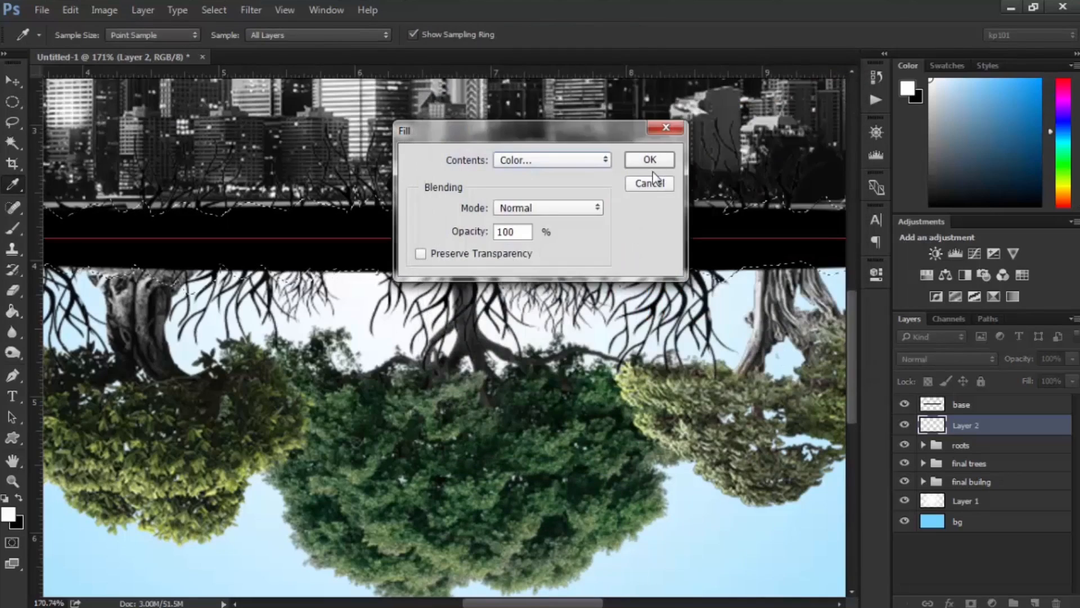
{"action": "left_click", "coordinate": [647, 159]}
{"action": "scroll", "coordinate": [453, 248], "scroll_direction": "down", "scroll_amount": 1}
{"action": "scroll", "coordinate": [452, 246], "scroll_direction": "down", "scroll_amount": 1}
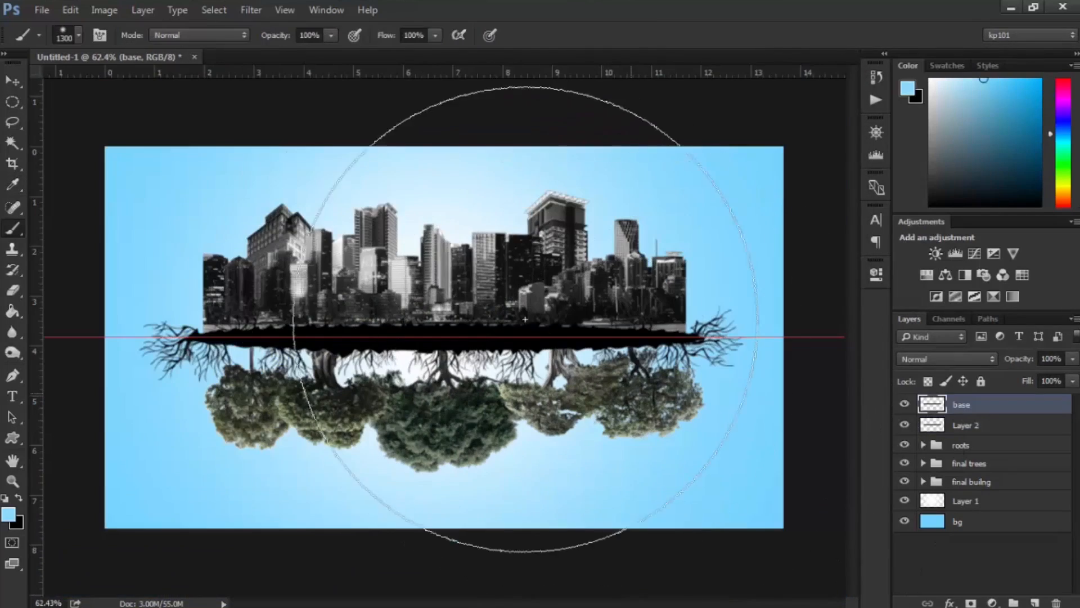
Reduce the brush size to 90 px.
{"action": "key", "text": "bracketleft"}
{"action": "key", "text": "bracketleft"}
{"action": "key", "text": "bracketleft"}
{"action": "key", "text": "bracketleft"}
{"action": "key", "text": "bracketright"}
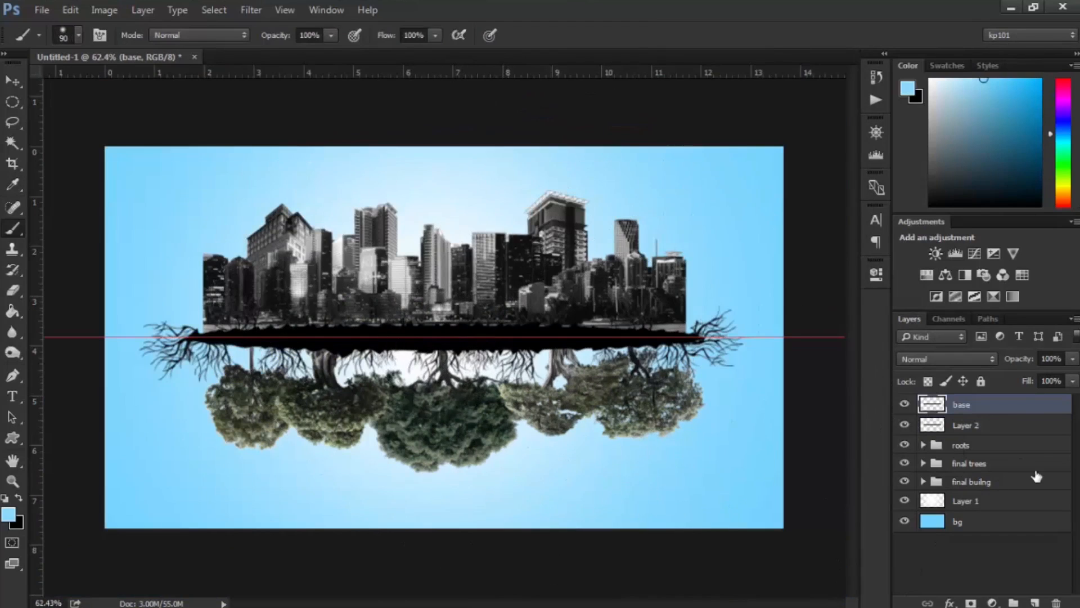
Add a Color Lookup adjustment layer above the roots group using the FoggyNight.3DL lookup file.
{"action": "left_click", "coordinate": [961, 446]}
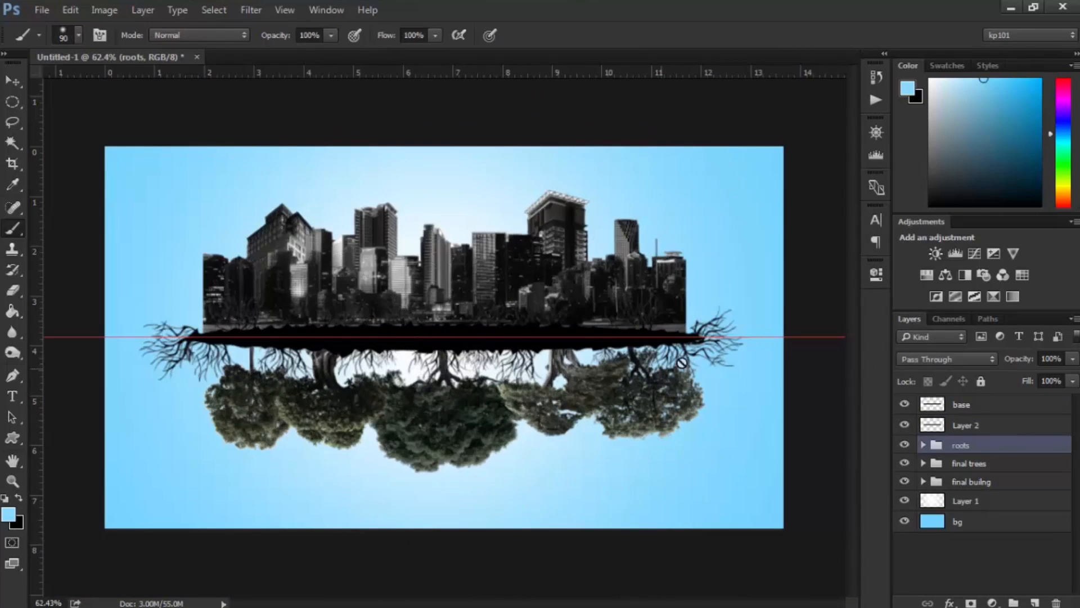
{"action": "left_click", "coordinate": [1023, 275]}
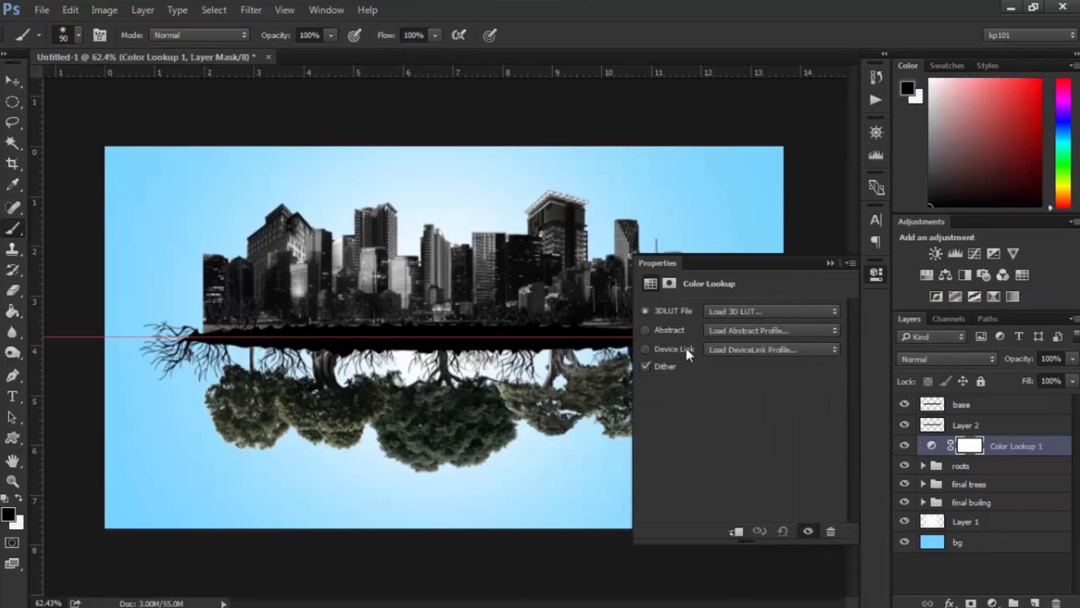
{"action": "left_click", "coordinate": [718, 312]}
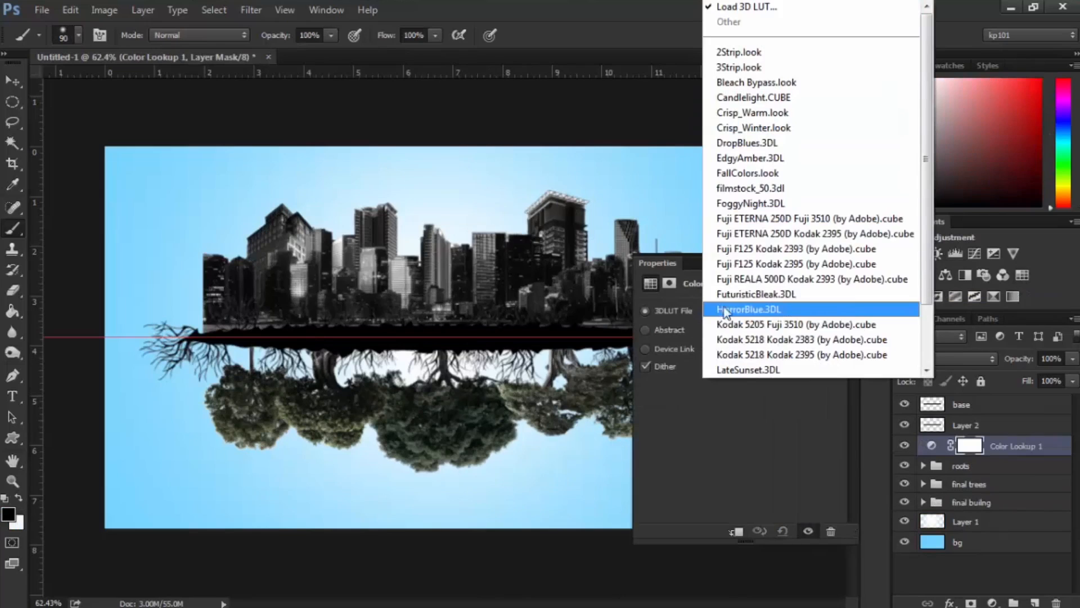
{"action": "left_click", "coordinate": [743, 202]}
{"action": "left_click", "coordinate": [831, 263]}
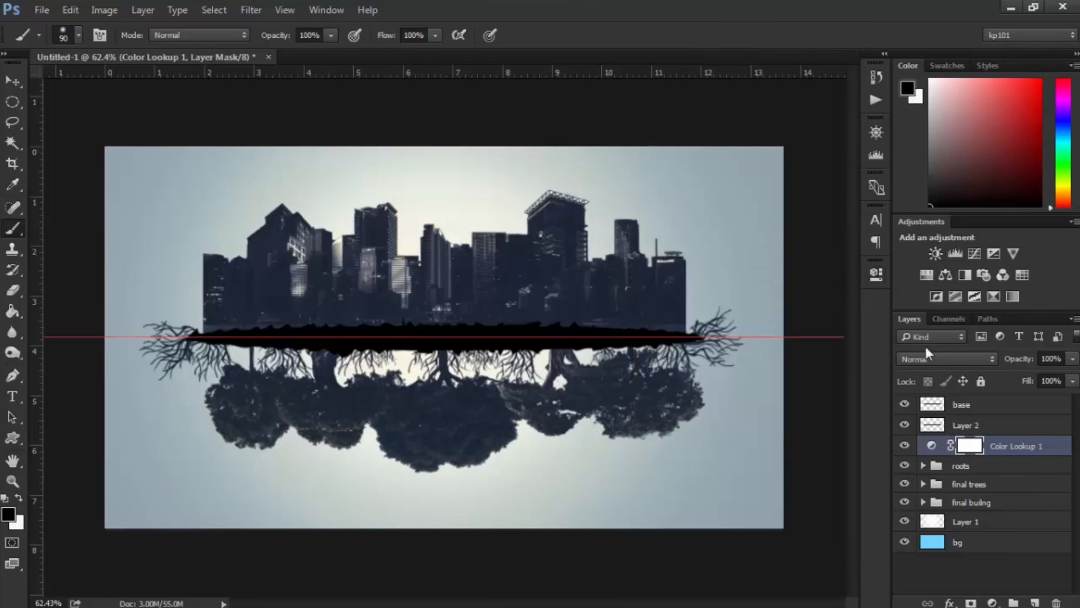
Hide the base layer and move the Color Lookup adjustment to the top of the layer stack.
{"action": "left_click", "coordinate": [905, 404]}
{"action": "left_click", "coordinate": [973, 404]}
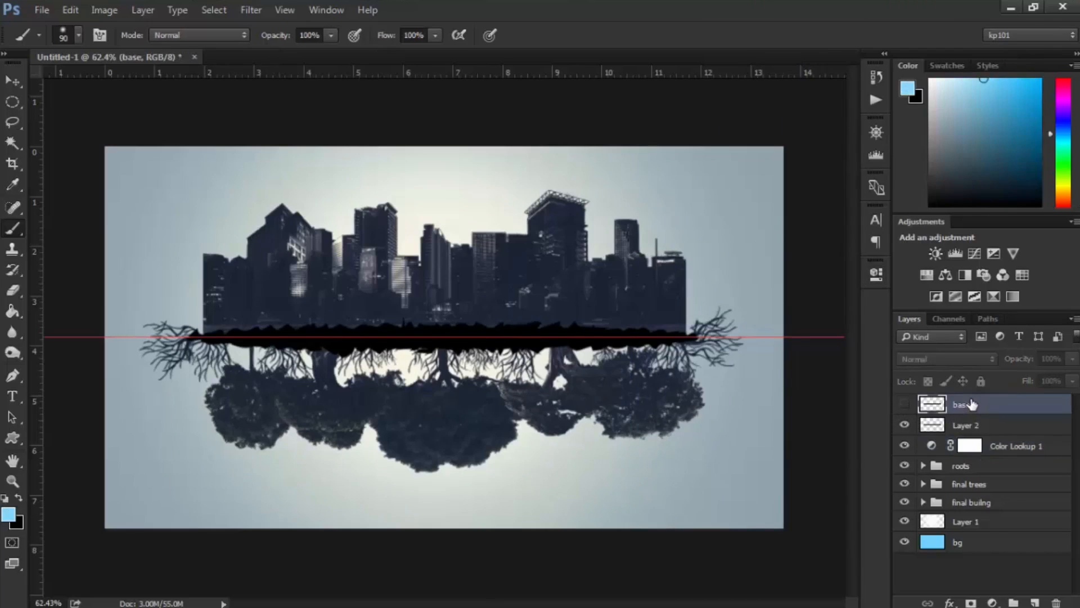
{"action": "left_click_drag", "start_coordinate": [1004, 448], "coordinate": [999, 395]}
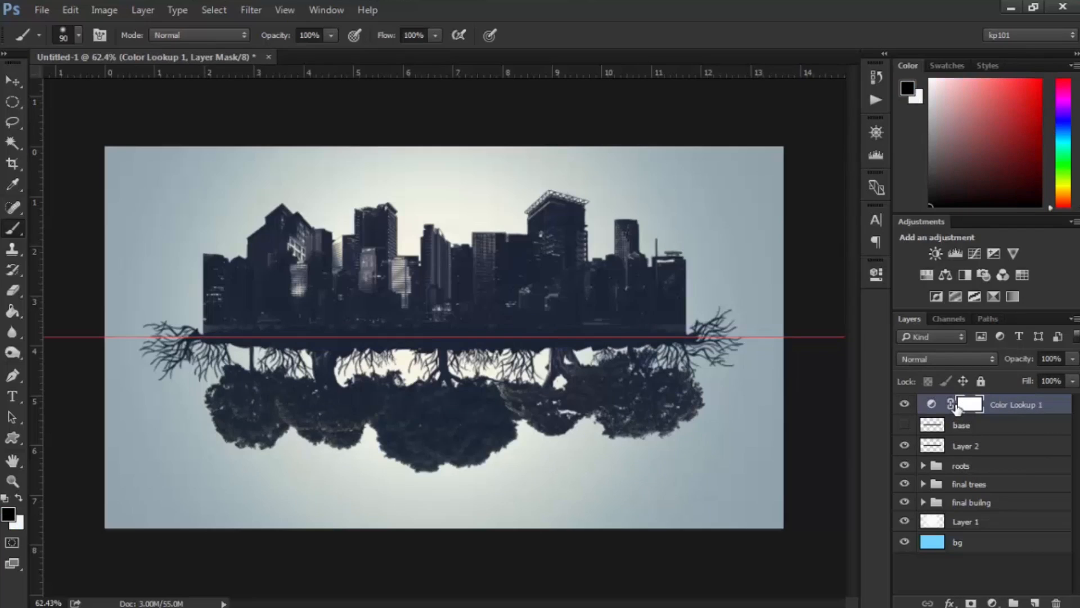
Reduce the Color Lookup layer's opacity to 68%.
{"action": "left_click_drag", "start_coordinate": [1022, 370], "coordinate": [1006, 371]}
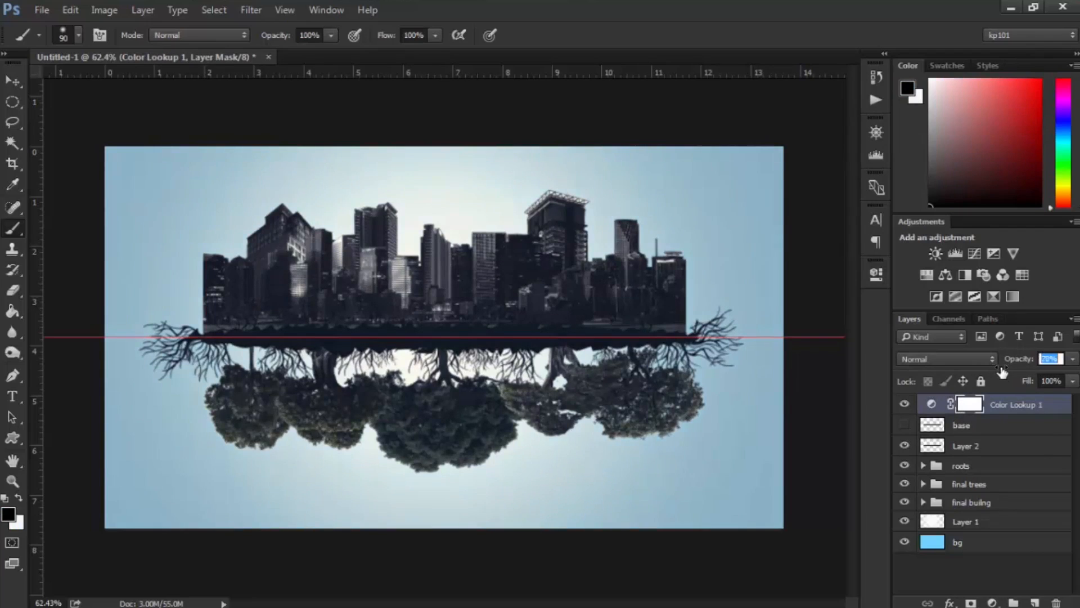
{"action": "left_click_drag", "start_coordinate": [1002, 371], "coordinate": [1003, 373]}
{"action": "left_click_drag", "start_coordinate": [1002, 371], "coordinate": [1000, 371]}
Add a Color Balance adjustment layer that shifts the midtones slightly toward cyan and green, with its blend mode set to Luminosity.
{"action": "left_click", "coordinate": [947, 273]}
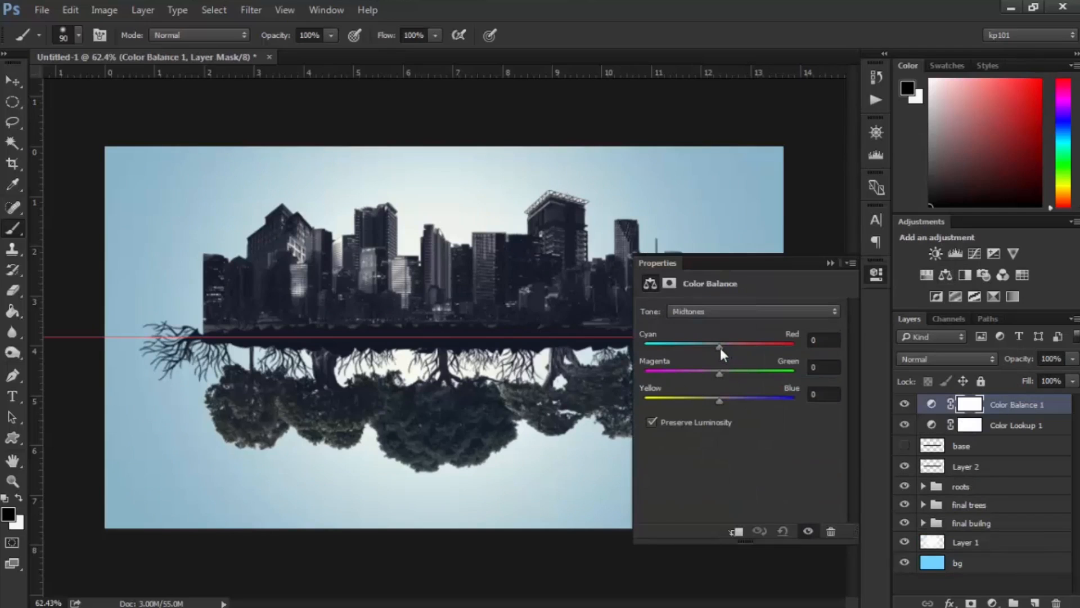
{"action": "left_click_drag", "start_coordinate": [720, 347], "coordinate": [713, 347]}
{"action": "left_click_drag", "start_coordinate": [720, 400], "coordinate": [722, 373]}
{"action": "left_click_drag", "start_coordinate": [724, 374], "coordinate": [726, 374]}
{"action": "left_click", "coordinate": [831, 263]}
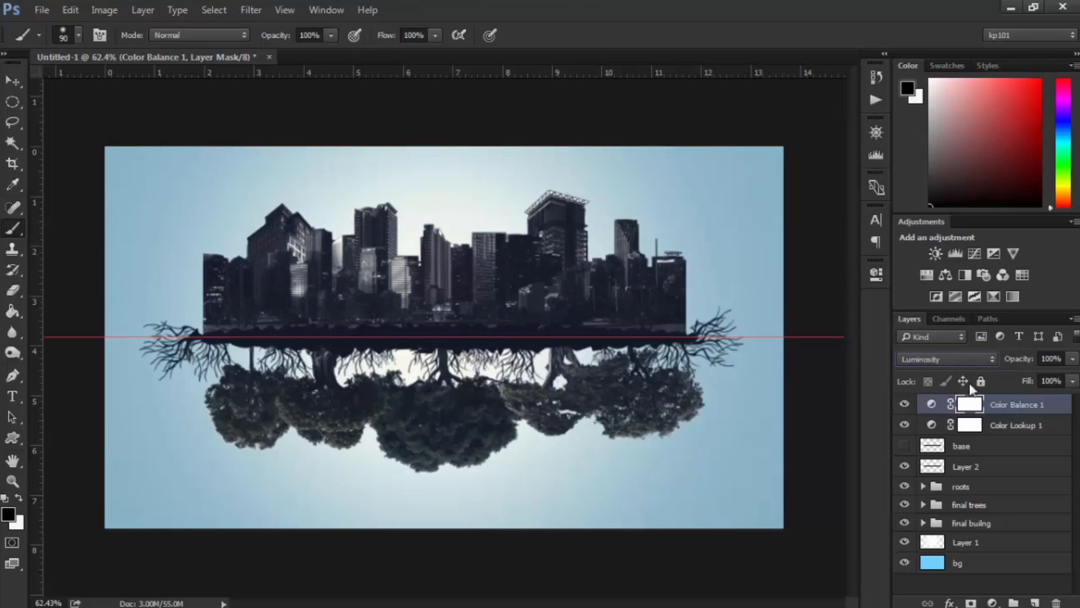
{"action": "left_click", "coordinate": [945, 360]}
{"action": "left_click", "coordinate": [915, 39]}
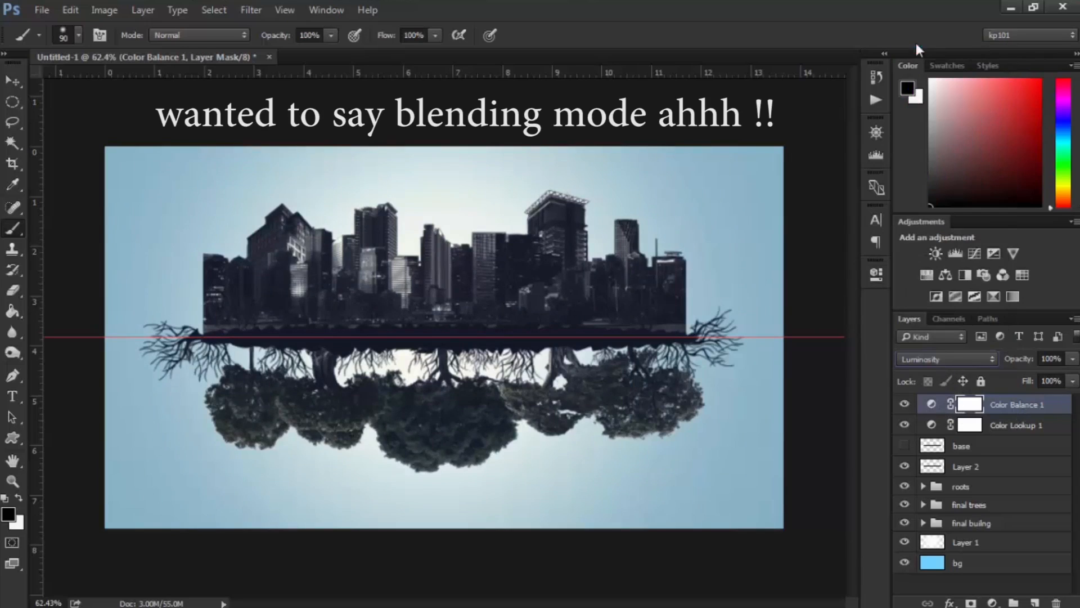
Set the Color Lookup layer's blend mode to Lighter Color and its opacity to 86%.
{"action": "left_click", "coordinate": [1006, 429]}
{"action": "left_click", "coordinate": [926, 360]}
{"action": "left_click", "coordinate": [923, 350]}
{"action": "left_click", "coordinate": [923, 356]}
{"action": "left_click", "coordinate": [940, 336]}
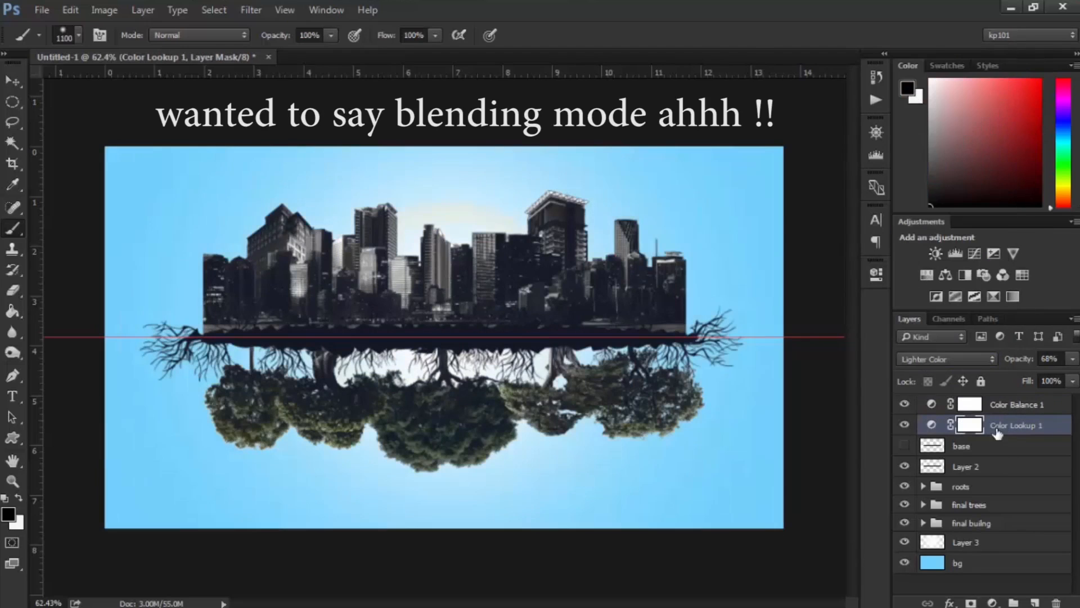
{"action": "left_click", "coordinate": [927, 357]}
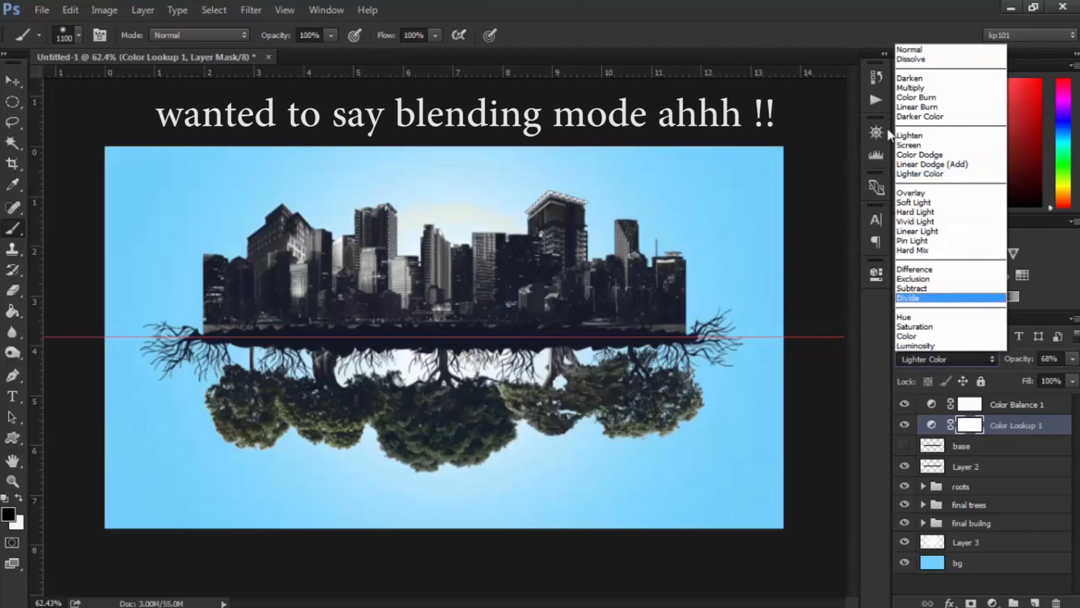
{"action": "left_click", "coordinate": [919, 175]}
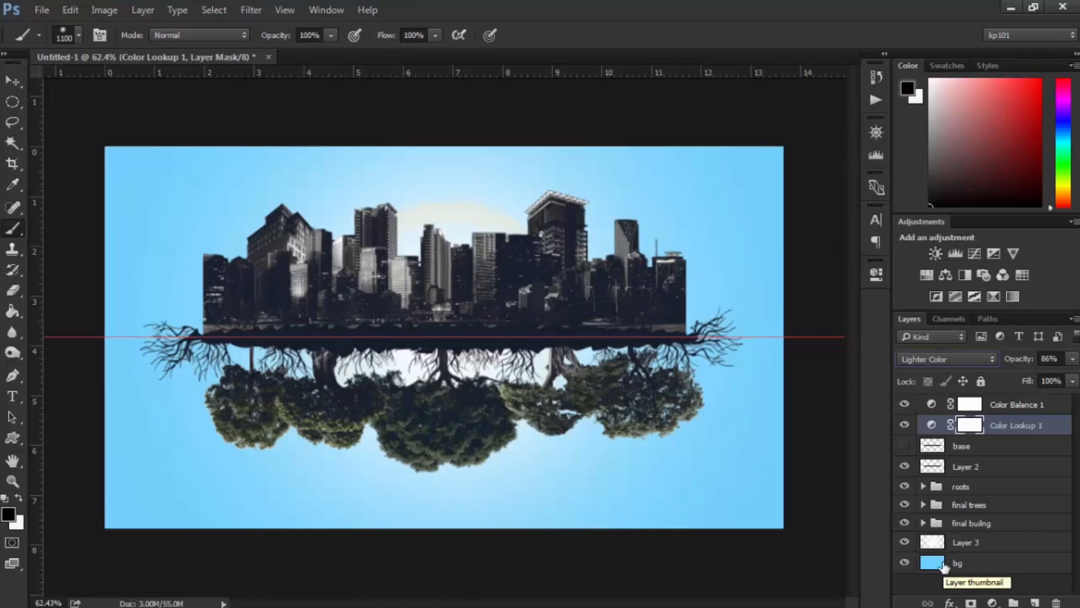
Play the Vignette action above the Color Balance layer and reduce the resulting Vignette layer's opacity to 60%.
{"action": "left_click", "coordinate": [1003, 405]}
{"action": "left_click", "coordinate": [875, 100]}
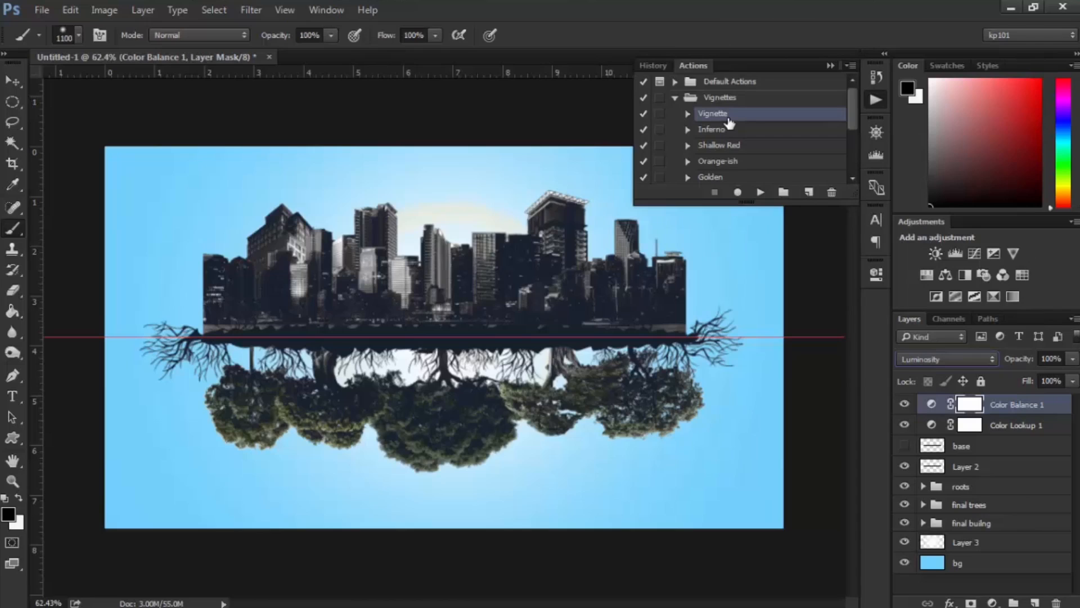
{"action": "left_click", "coordinate": [761, 192]}
{"action": "left_click", "coordinate": [831, 66]}
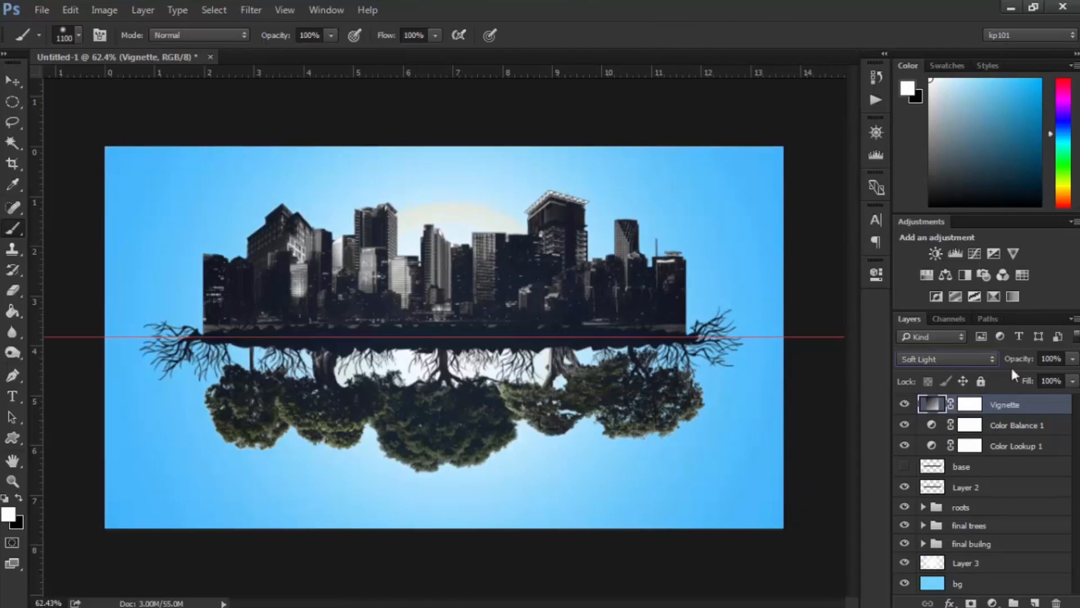
{"action": "left_click_drag", "start_coordinate": [1023, 358], "coordinate": [990, 369]}
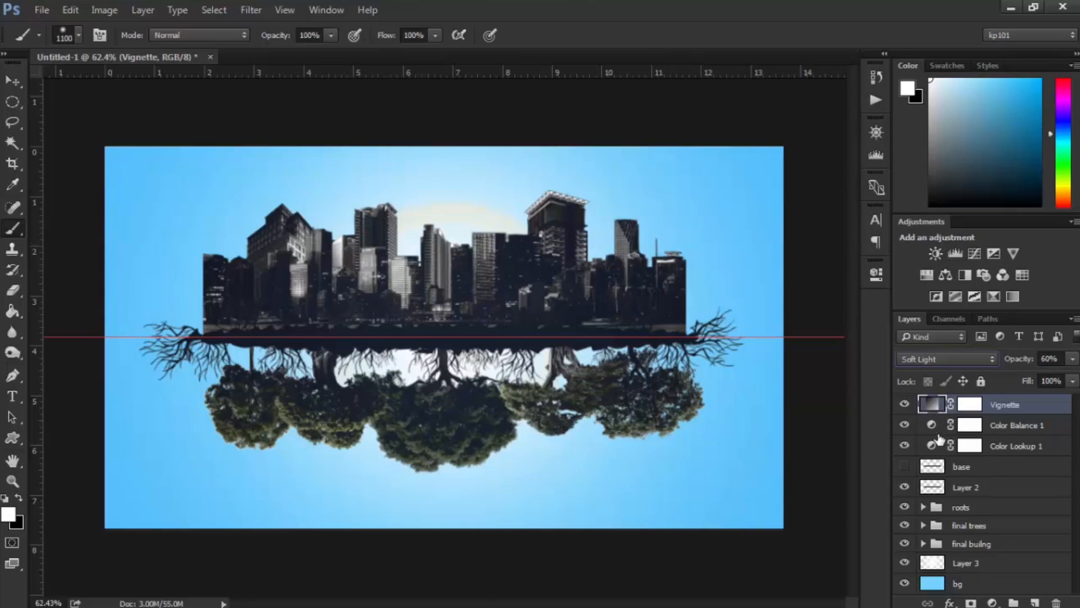
{"action": "left_click_drag", "start_coordinate": [991, 420], "coordinate": [991, 411]}
Stamp all visible layers into a new top layer and hide every layer beneath it.
{"action": "key", "text": "ctrl+shift+alt+e"}
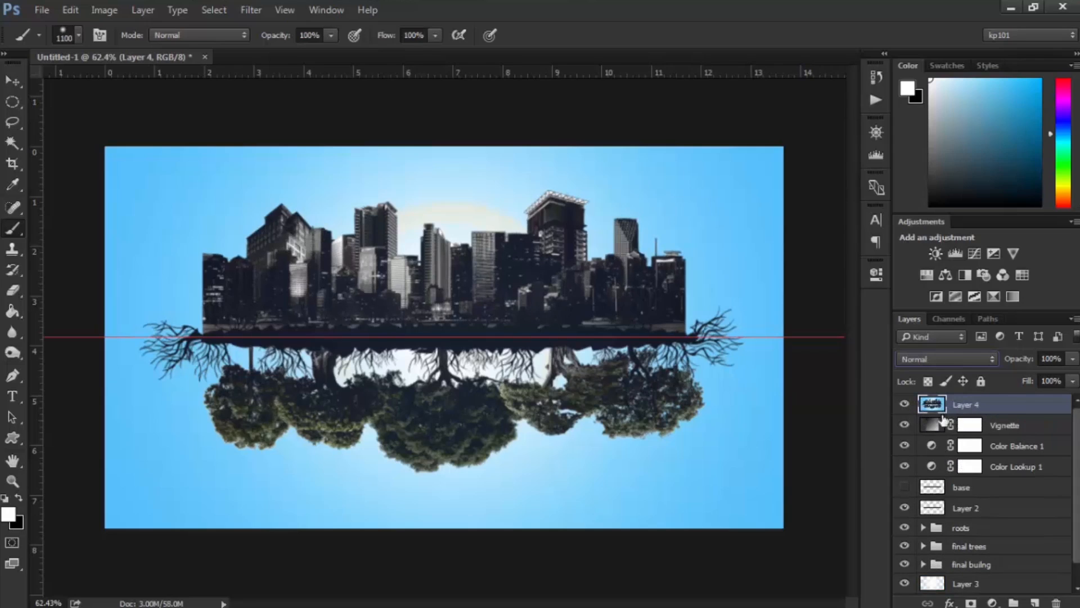
{"action": "left_click_drag", "start_coordinate": [904, 426], "coordinate": [905, 603]}
{"action": "left_click_drag", "start_coordinate": [907, 564], "coordinate": [907, 578]}
{"action": "scroll", "coordinate": [942, 518], "scroll_direction": "up", "scroll_amount": 1}
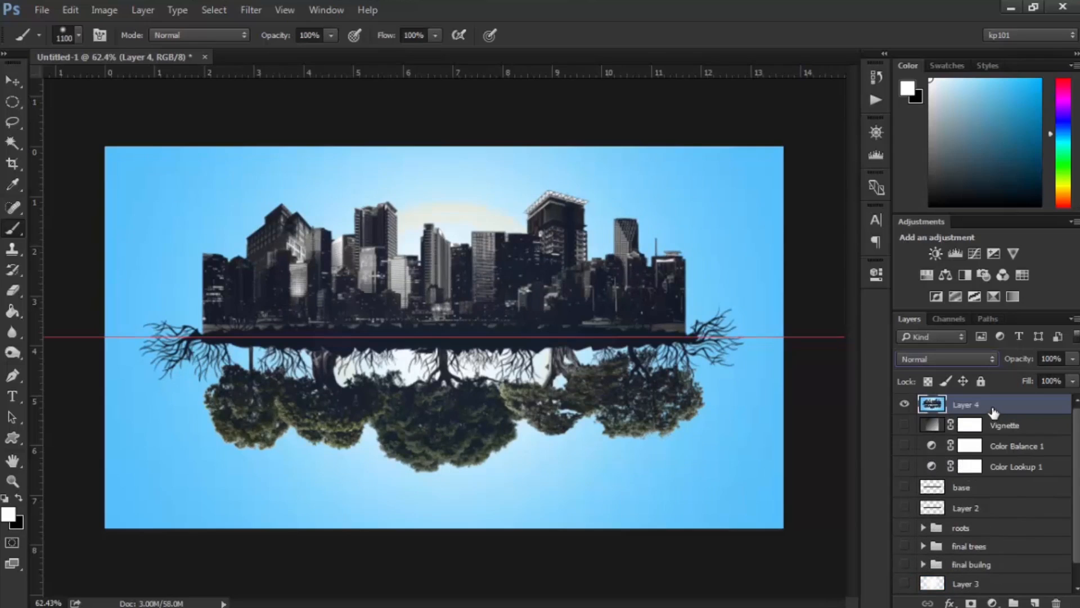
Add a new layer and paint soft 1100 px dabs of sky blue sampled from the background over both ends of the city.
{"action": "left_click", "coordinate": [1036, 603]}
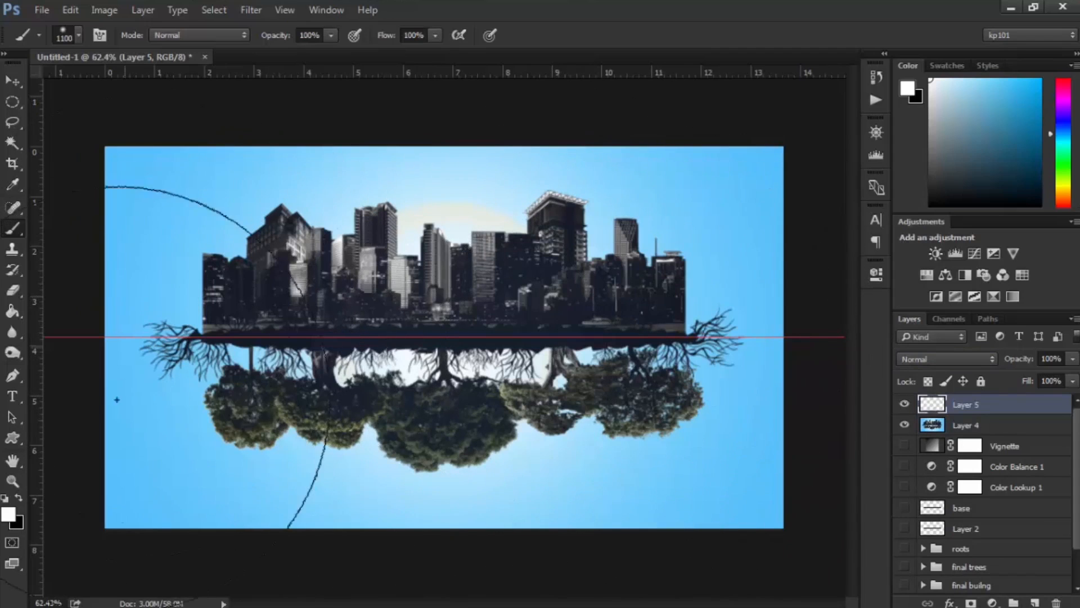
{"action": "left_click", "coordinate": [8, 514]}
{"action": "left_click_drag", "start_coordinate": [572, 263], "coordinate": [518, 72]}
{"action": "left_click", "coordinate": [229, 166]}
{"action": "left_click", "coordinate": [130, 166]}
{"action": "left_click", "coordinate": [768, 109]}
{"action": "left_click", "coordinate": [602, 346]}
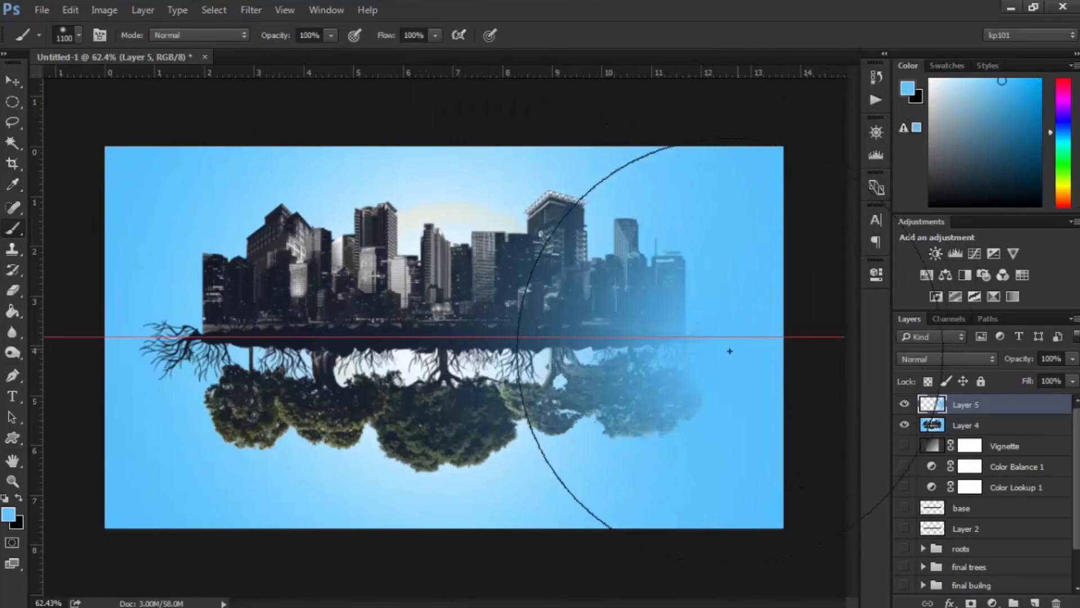
{"action": "left_click", "coordinate": [188, 352]}
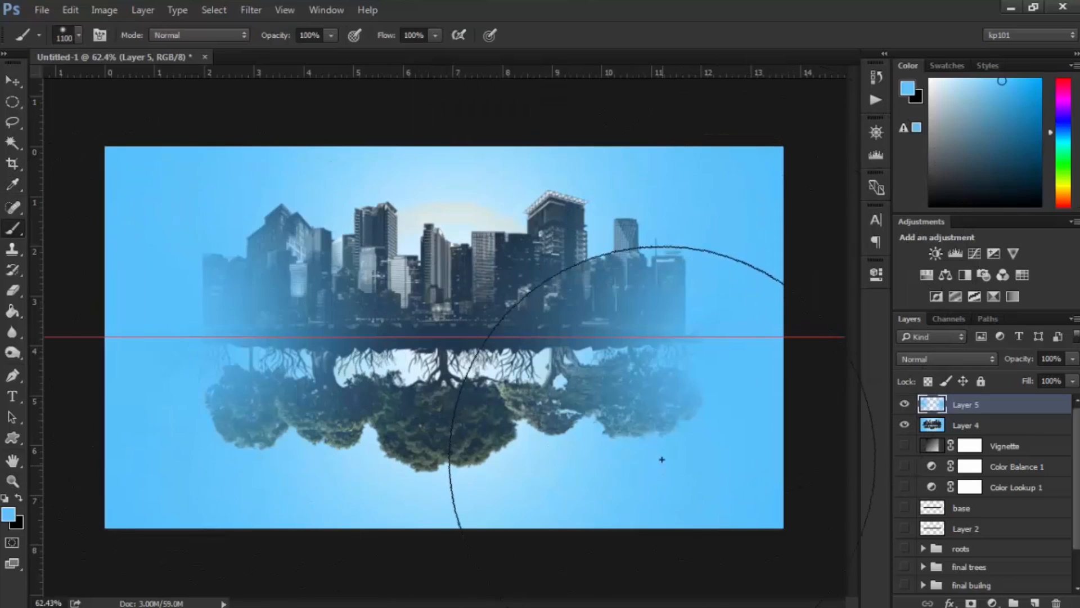
Set the painted blue layer's blend mode to Dissolve, with 3% opacity and 62% fill.
{"action": "left_click", "coordinate": [957, 358]}
{"action": "left_click", "coordinate": [915, 67]}
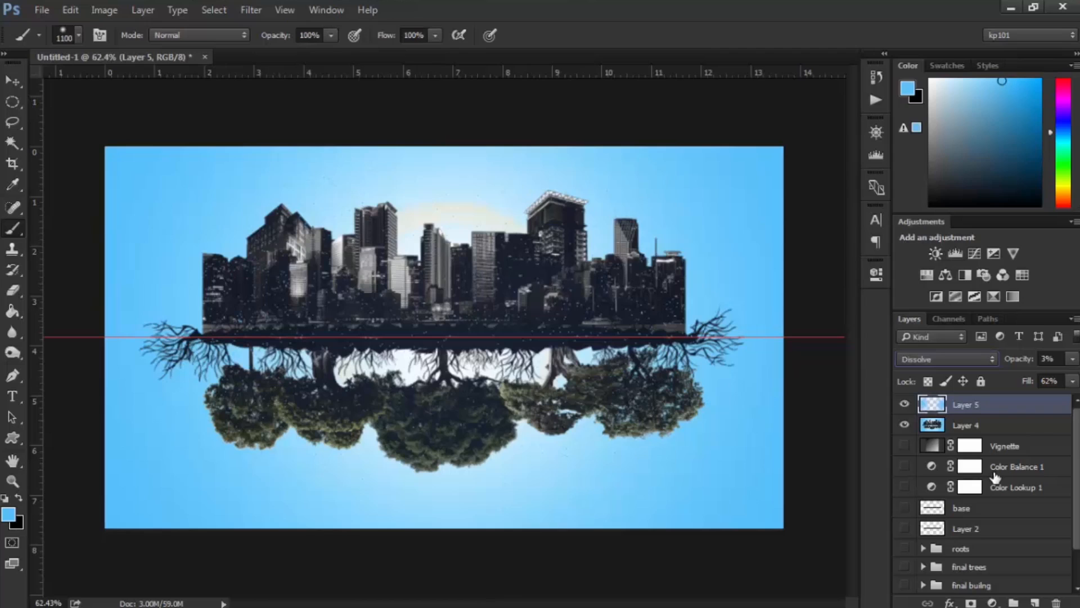
Stamp all visible layers into a new top layer and duplicate it.
{"action": "key", "text": "ctrl+alt+shift+e"}
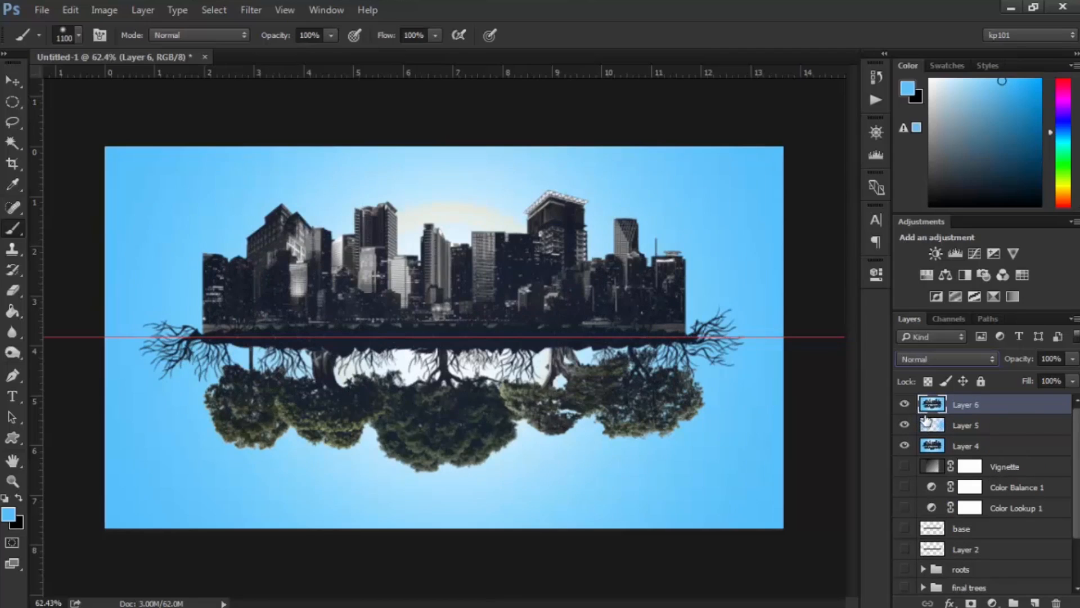
{"action": "key", "text": "ctrl+j"}
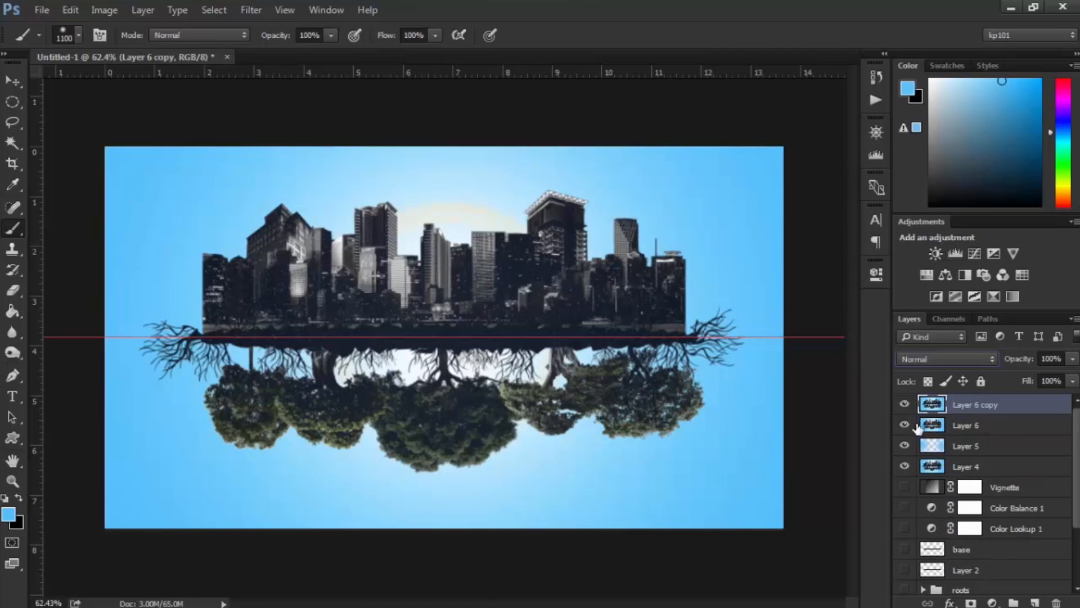
Rename the newly stamped layer as 1 and its duplicate as 2, leaving layer 1 selected.
{"action": "left_click", "coordinate": [960, 424]}
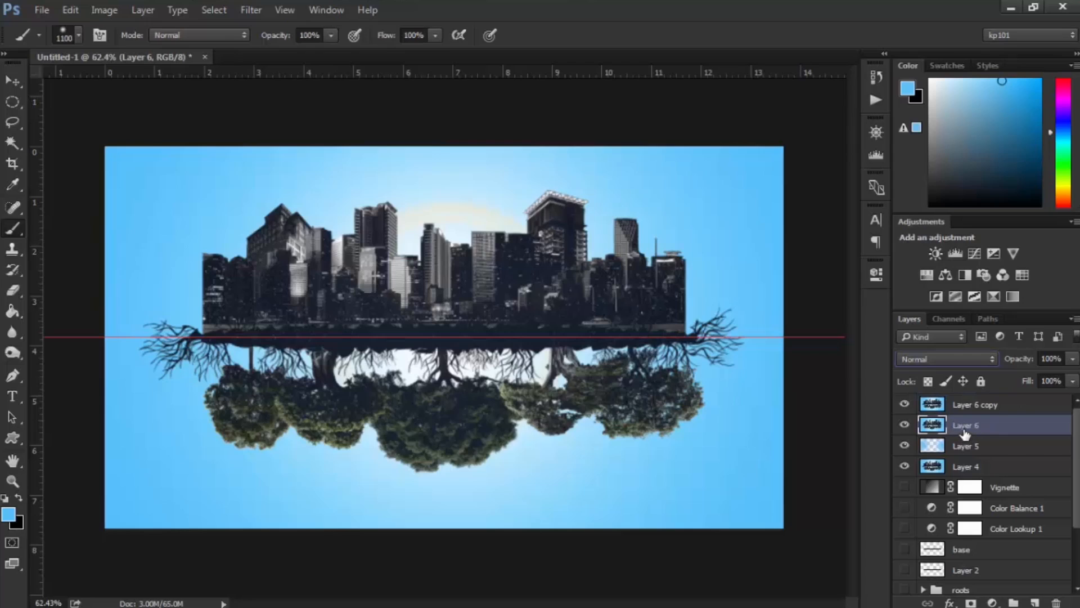
{"action": "double_click", "coordinate": [967, 425]}
{"action": "type", "text": "1"}
{"action": "double_click", "coordinate": [986, 409]}
{"action": "type", "text": "2"}
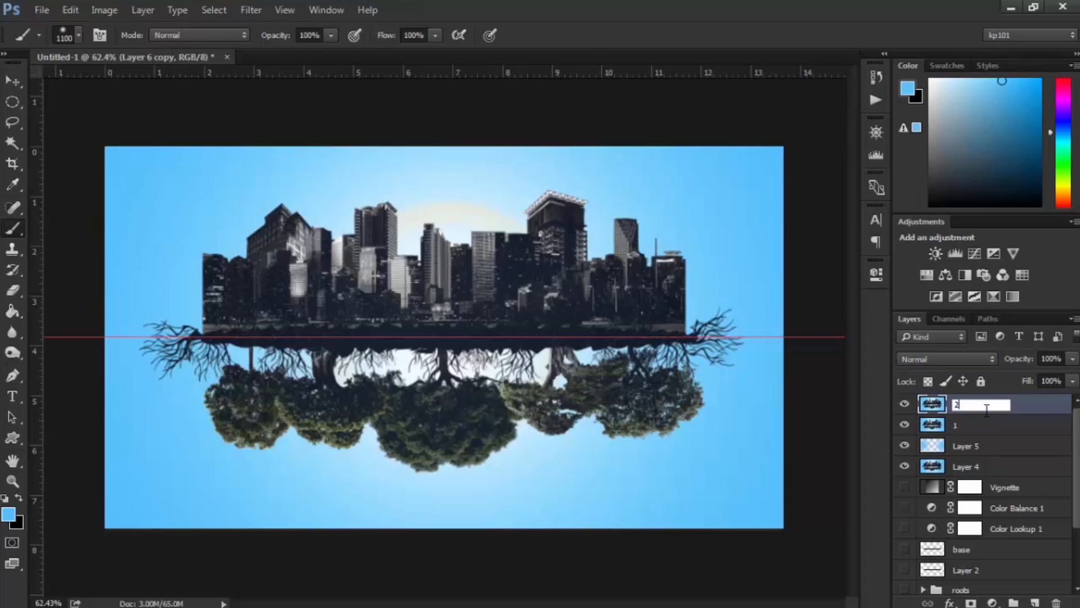
{"action": "left_click", "coordinate": [949, 430]}
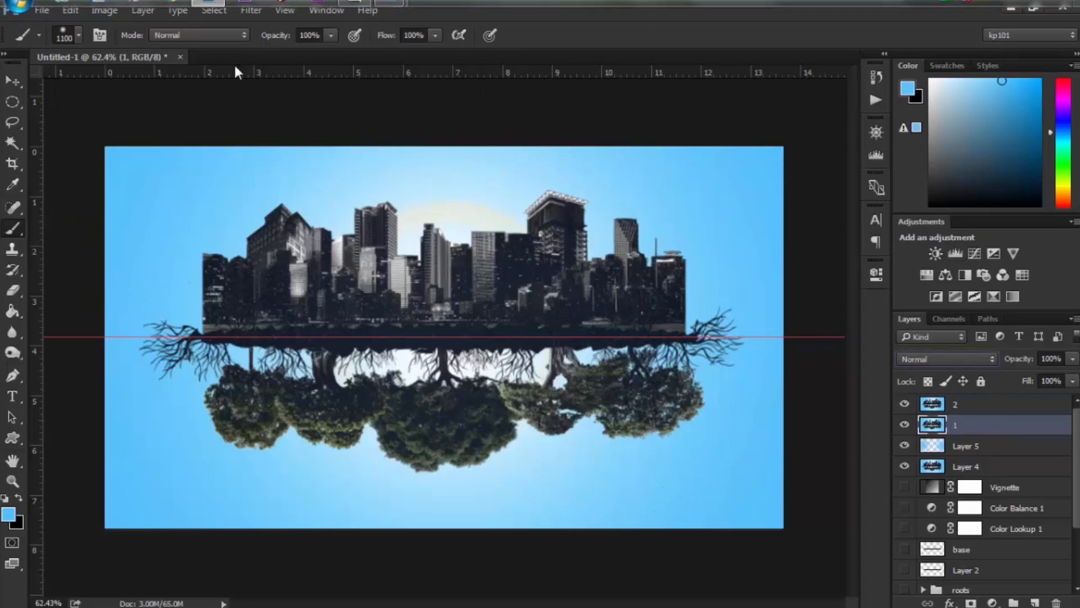
Apply a 13 px Iris Blur to layer 1 with the sharp zone narrowed around the city's centre, and compare the image with the layer hidden.
{"action": "left_click", "coordinate": [248, 9]}
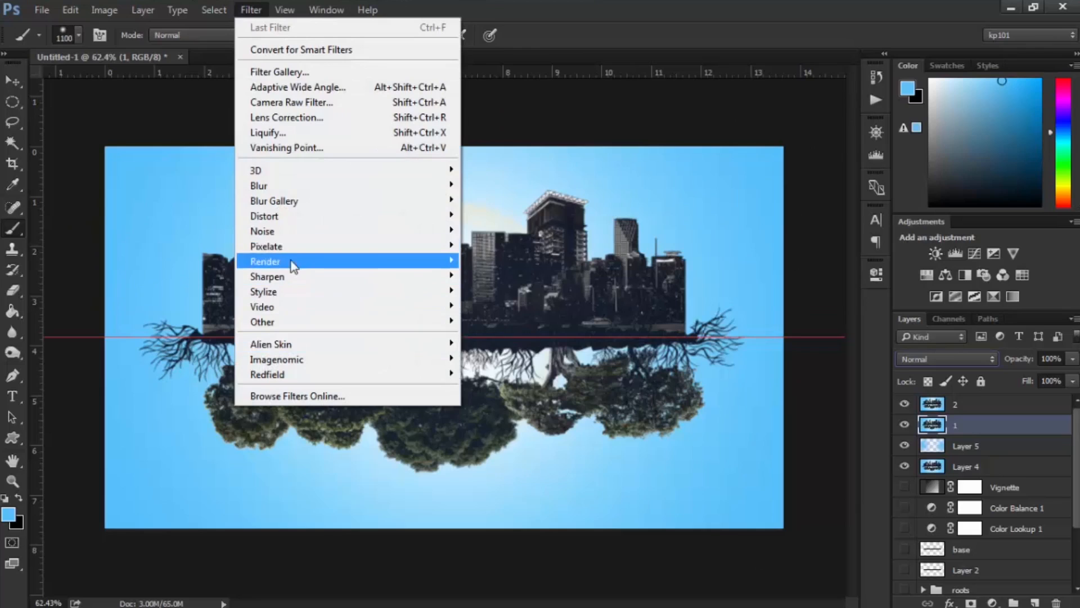
{"action": "mouse_move", "coordinate": [330, 202]}
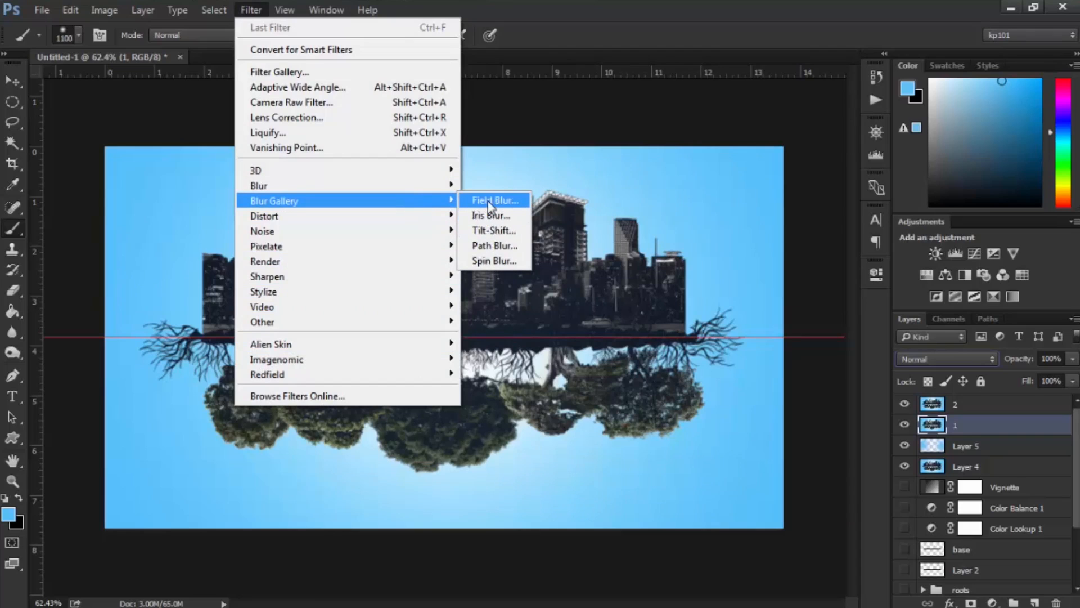
{"action": "left_click", "coordinate": [488, 220]}
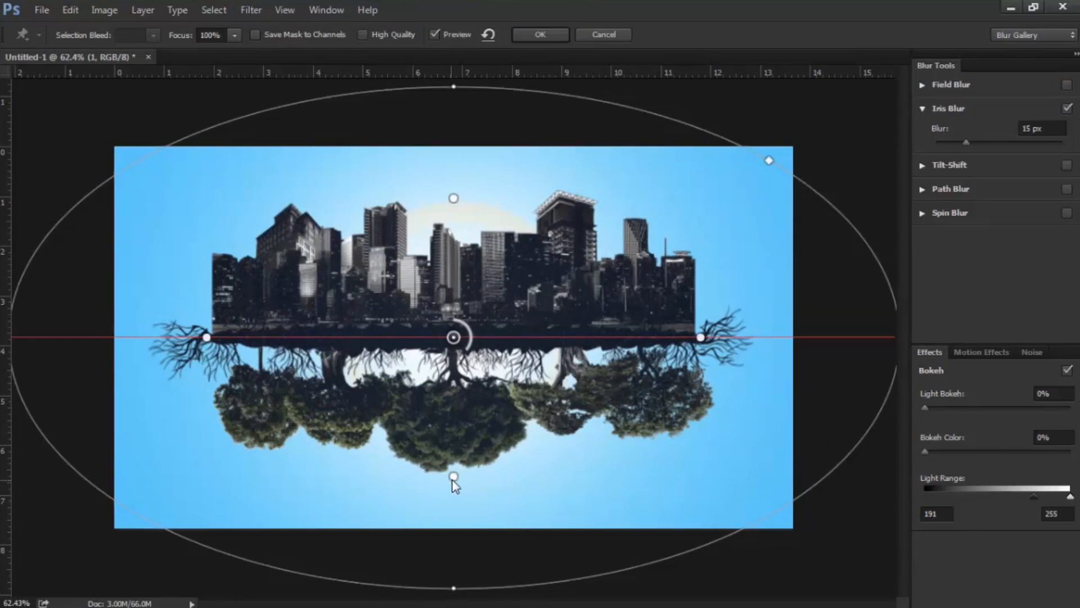
{"action": "left_click_drag", "start_coordinate": [449, 464], "coordinate": [425, 423]}
{"action": "left_click_drag", "start_coordinate": [966, 142], "coordinate": [964, 143]}
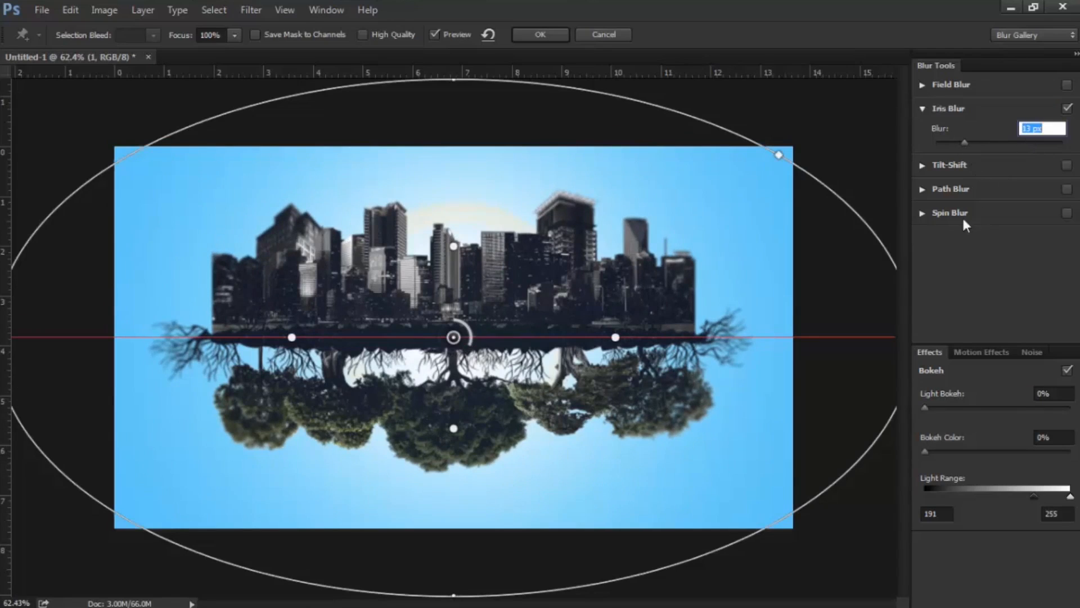
{"action": "left_click", "coordinate": [543, 36]}
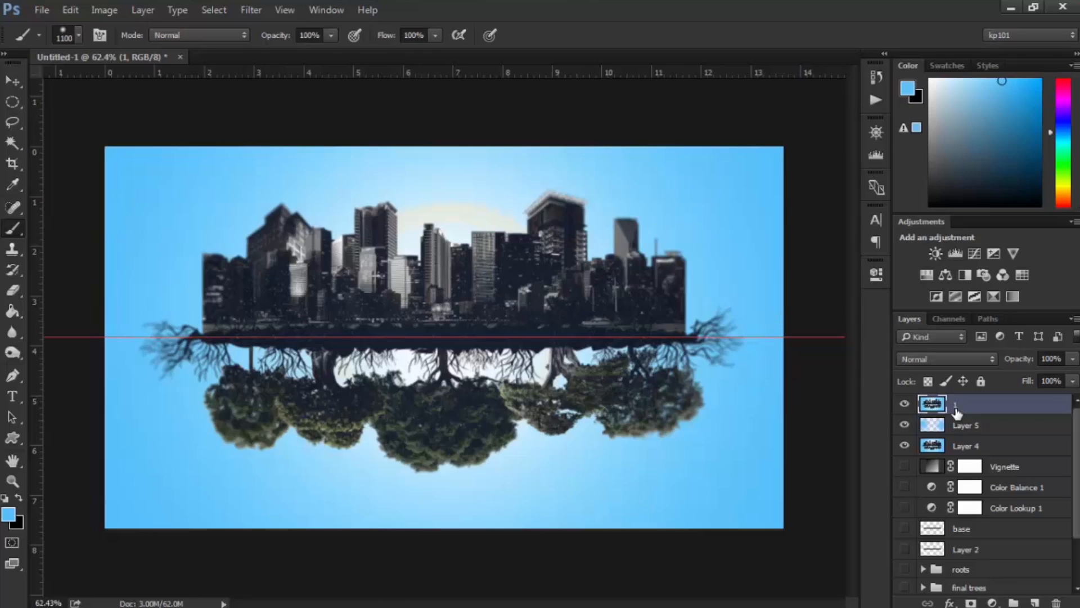
{"action": "left_click", "coordinate": [905, 404]}
{"action": "left_click", "coordinate": [904, 403]}
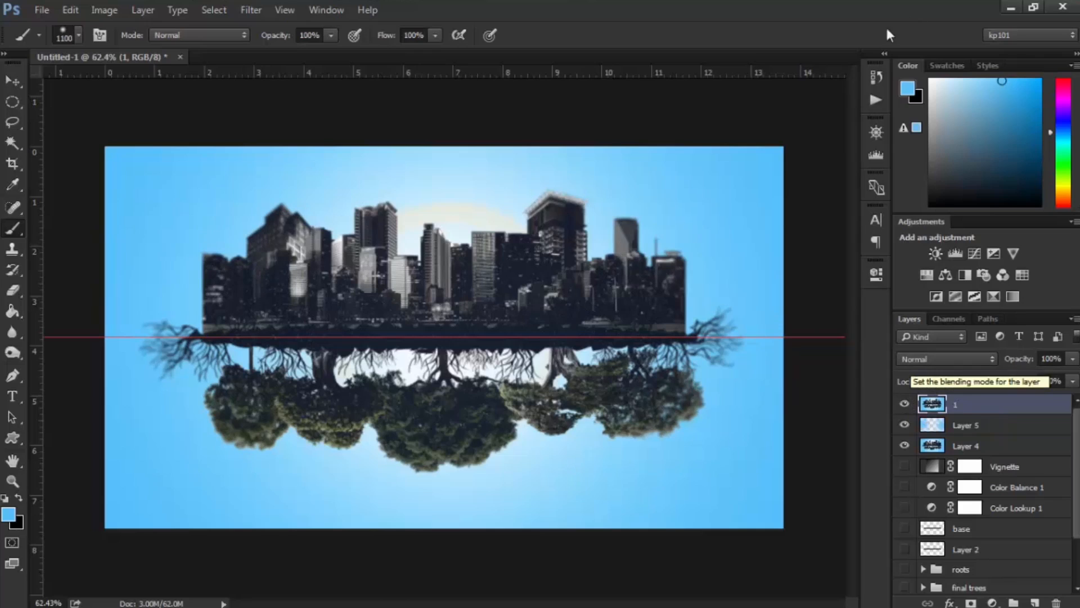
Run the Vignette action above layer 1 and set the new vignette layer's opacity to 67%.
{"action": "left_click", "coordinate": [876, 99]}
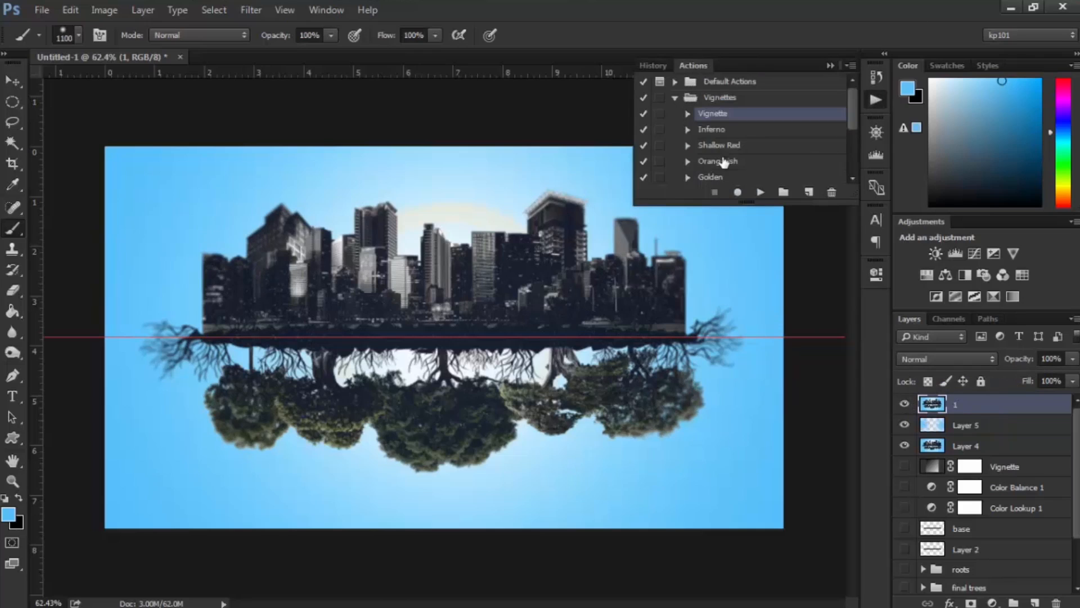
{"action": "left_click", "coordinate": [760, 192]}
{"action": "left_click", "coordinate": [831, 65]}
{"action": "left_click_drag", "start_coordinate": [1019, 360], "coordinate": [996, 398]}
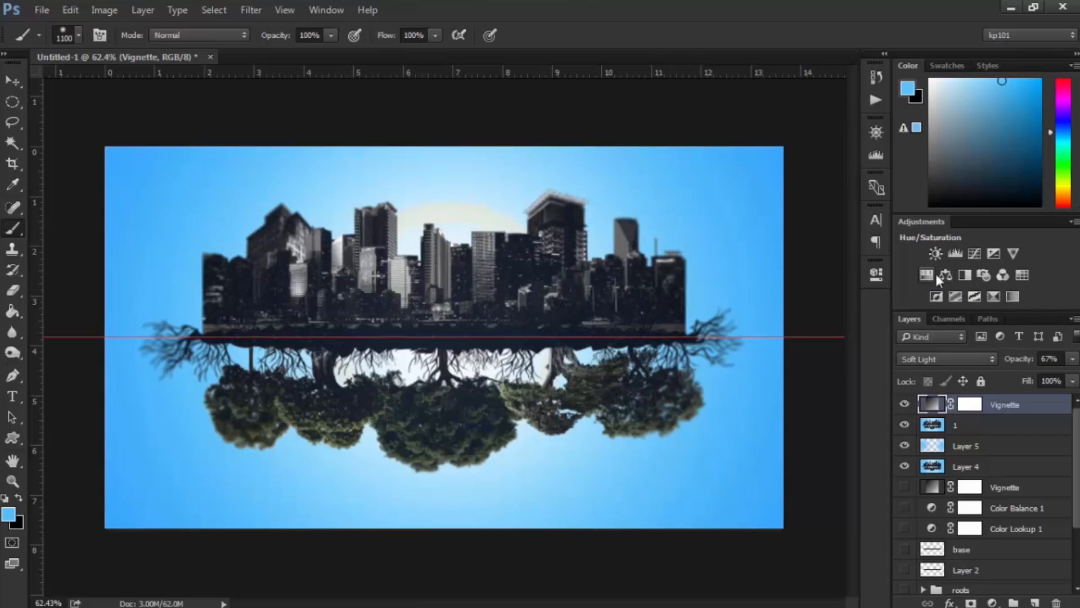
Add a Levels adjustment layer above the vignette and set the RGB midtones to 0.96.
{"action": "left_click", "coordinate": [955, 253]}
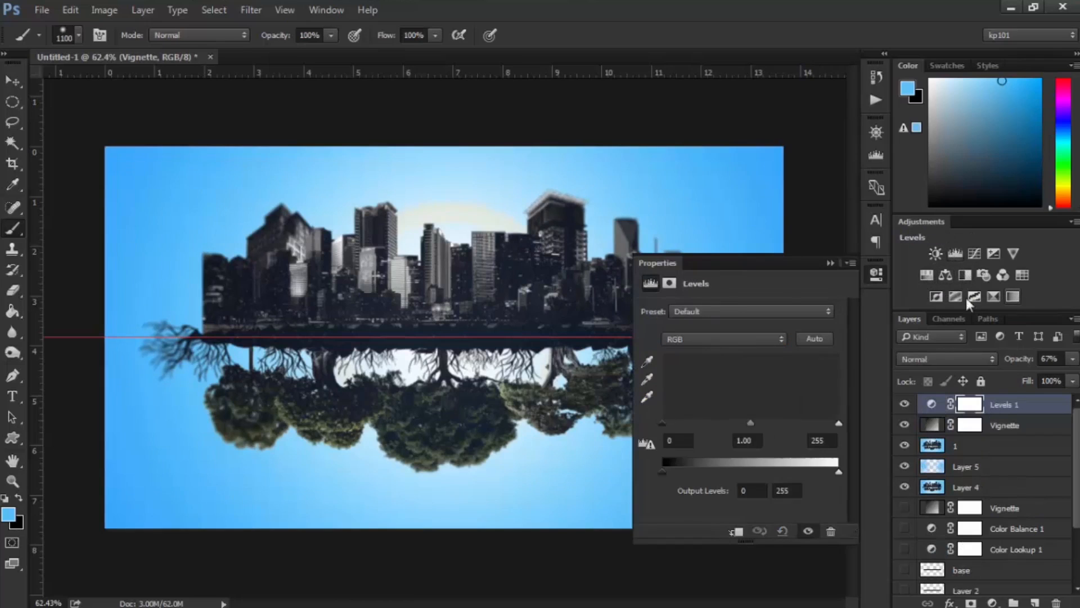
{"action": "left_click_drag", "start_coordinate": [666, 425], "coordinate": [659, 430]}
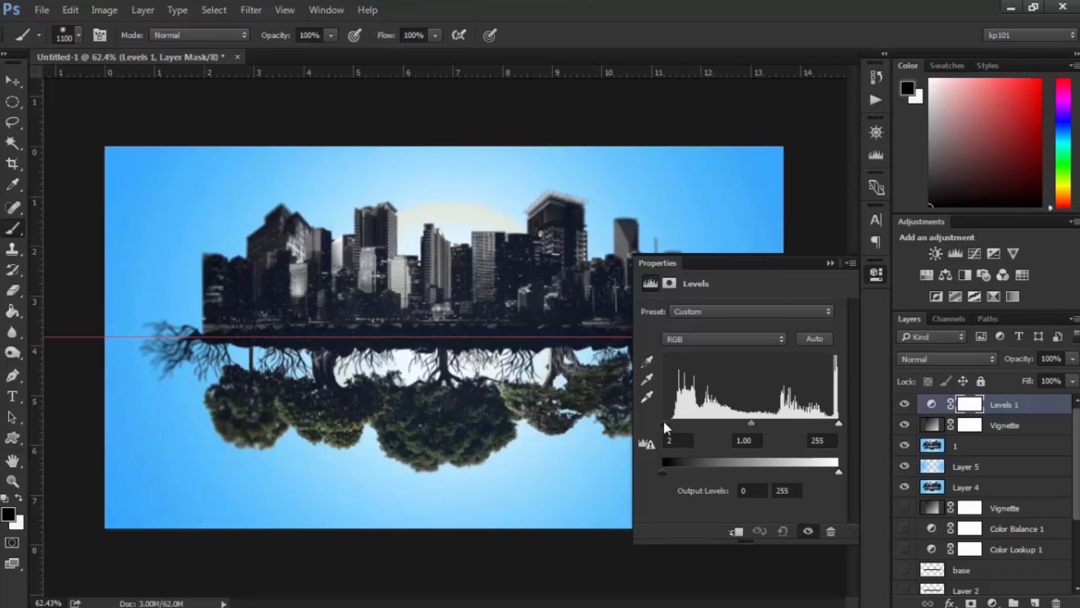
{"action": "left_click_drag", "start_coordinate": [749, 424], "coordinate": [751, 424]}
{"action": "left_click_drag", "start_coordinate": [754, 427], "coordinate": [751, 423]}
In the Levels adjustment's Blue channel, raise the output black level slightly and lower the output white level slightly.
{"action": "left_click", "coordinate": [721, 339]}
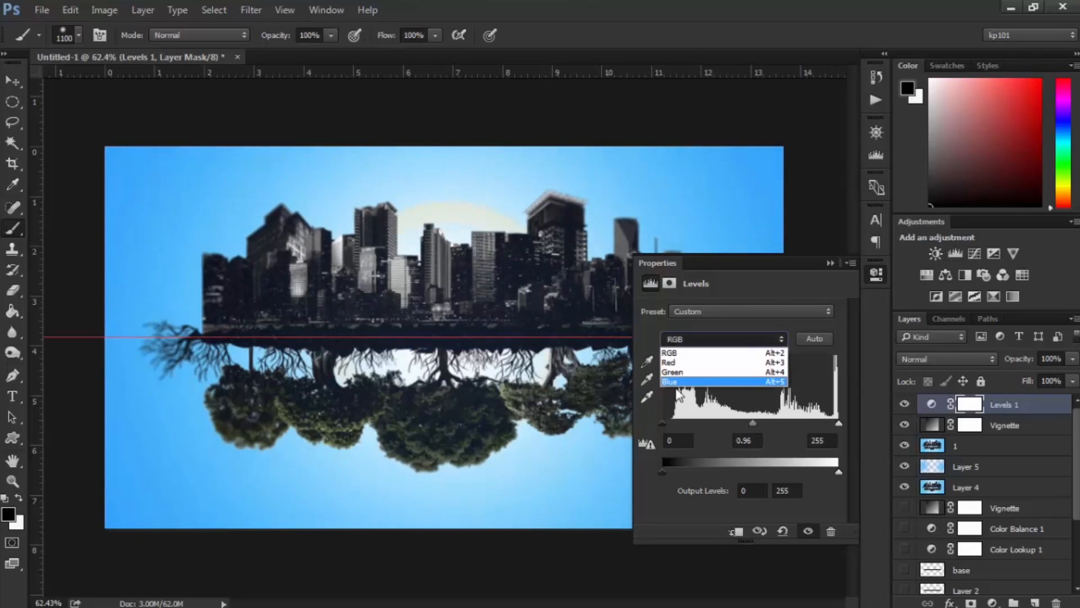
{"action": "left_click", "coordinate": [673, 383]}
{"action": "left_click_drag", "start_coordinate": [663, 472], "coordinate": [670, 471]}
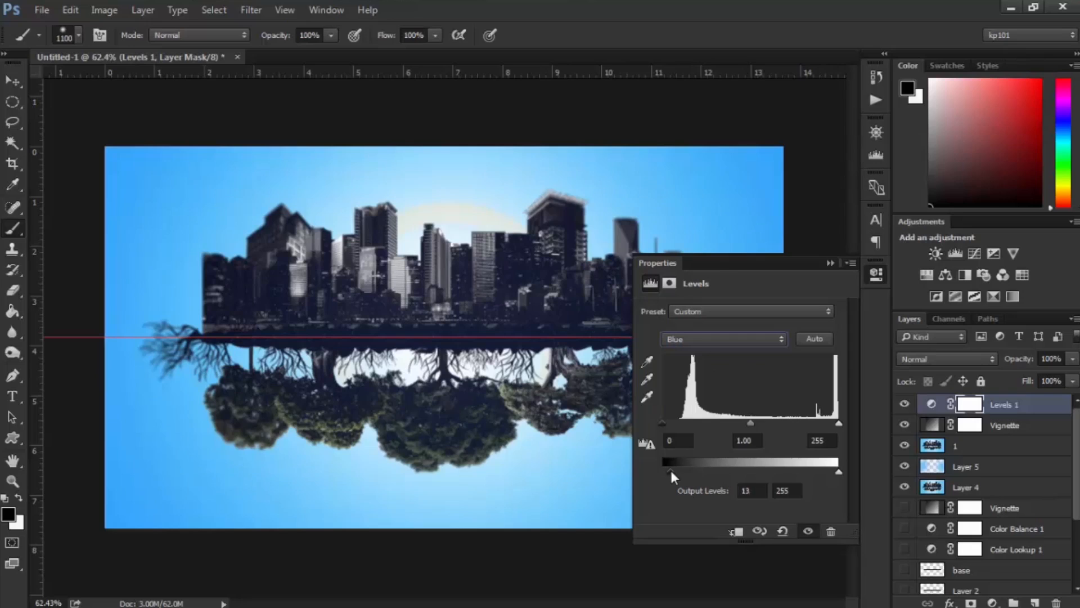
{"action": "left_click_drag", "start_coordinate": [839, 471], "coordinate": [833, 471]}
{"action": "left_click_drag", "start_coordinate": [673, 471], "coordinate": [670, 471]}
Set the Red channel's midtones to 1.11 in the Levels adjustment and close its settings.
{"action": "left_click", "coordinate": [682, 342]}
{"action": "left_click", "coordinate": [683, 354]}
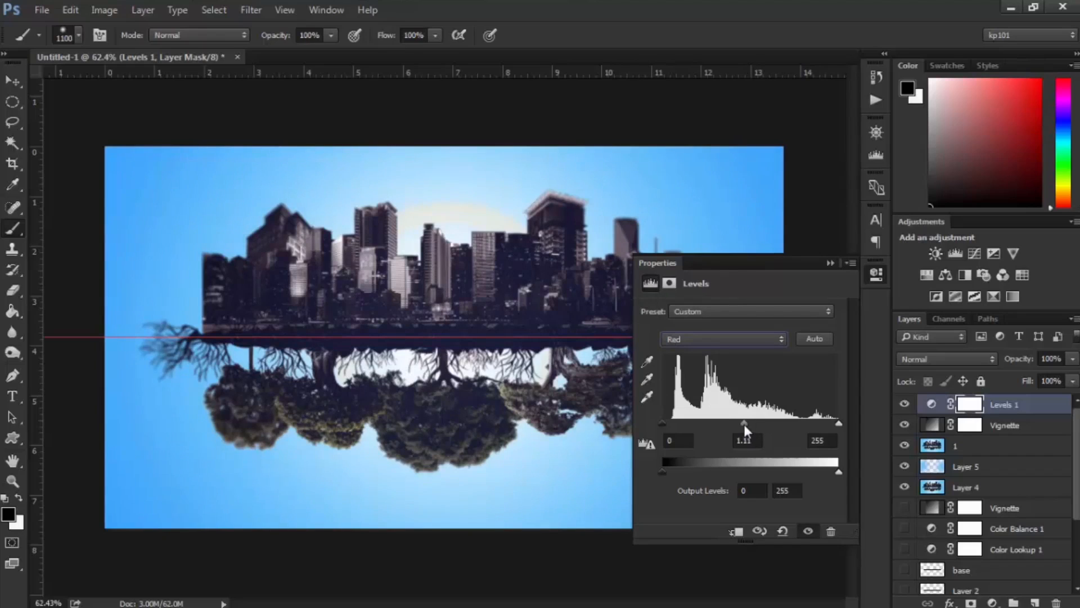
{"action": "left_click", "coordinate": [831, 263]}
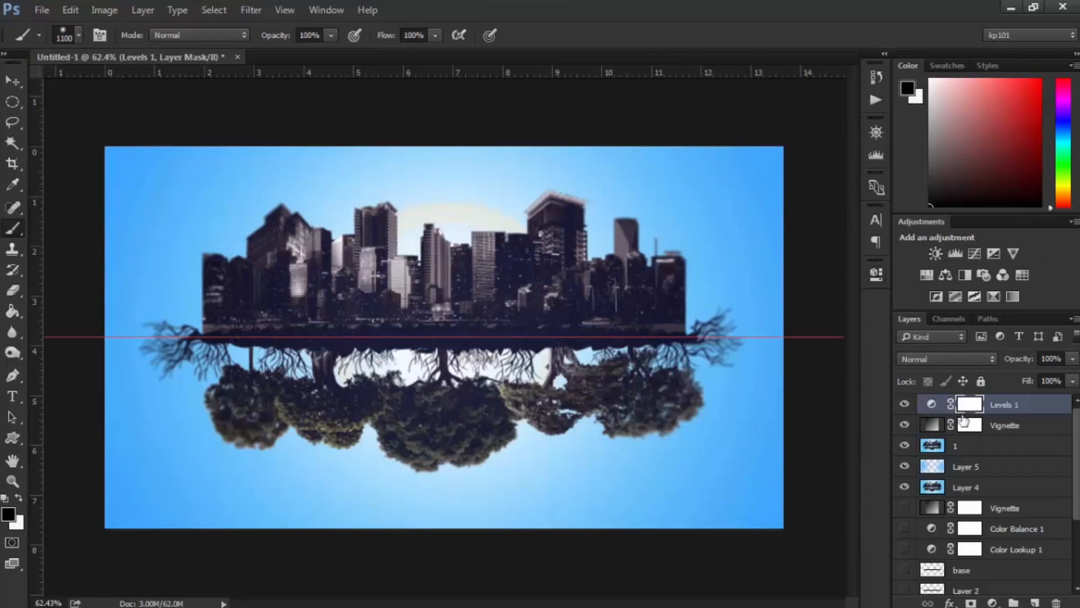